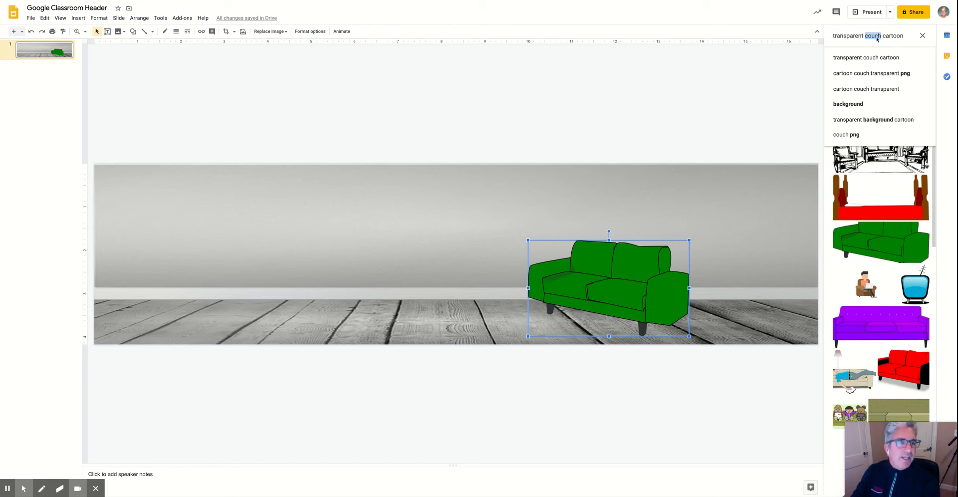
# Search images for "transparent table cartoon" and place the round pedestal table, scaled down, in front of the couch's left end
pyautogui.write('table')
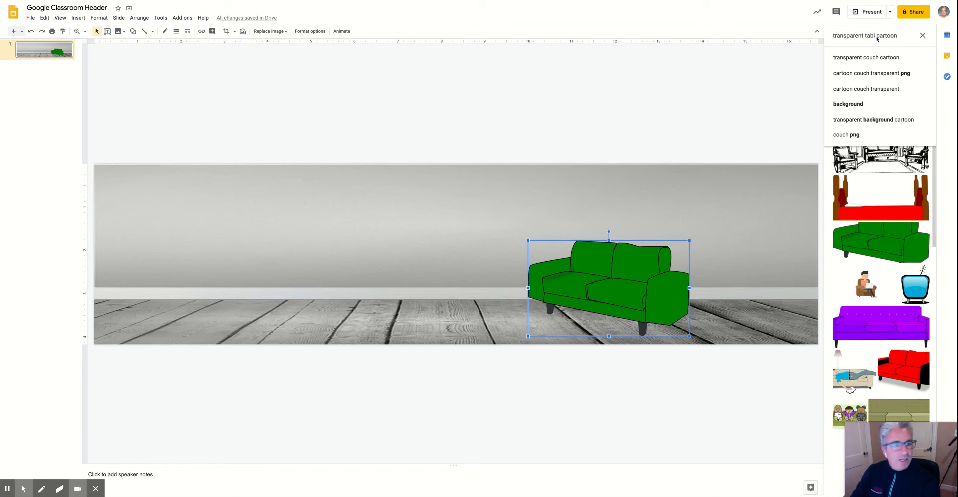
pyautogui.press('Return')
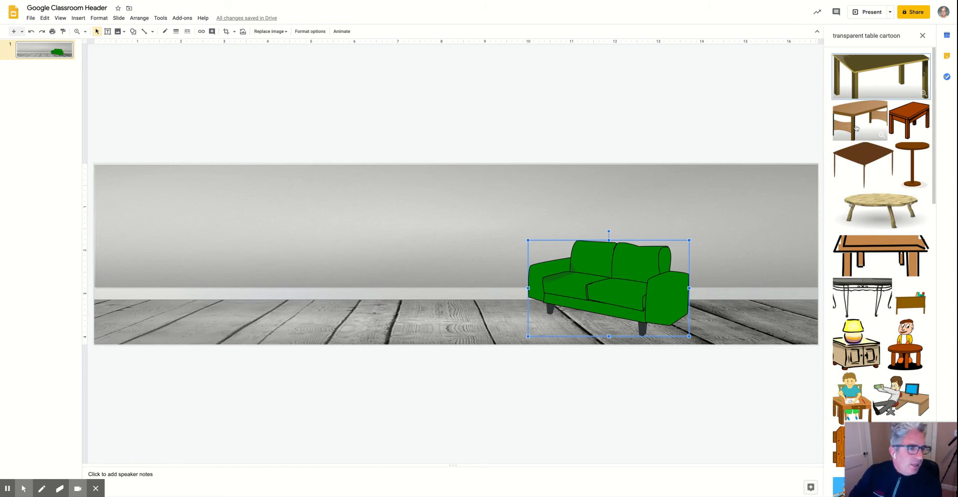
pyautogui.scroll(-2, 856, 128)
pyautogui.scroll(2, 856, 129)
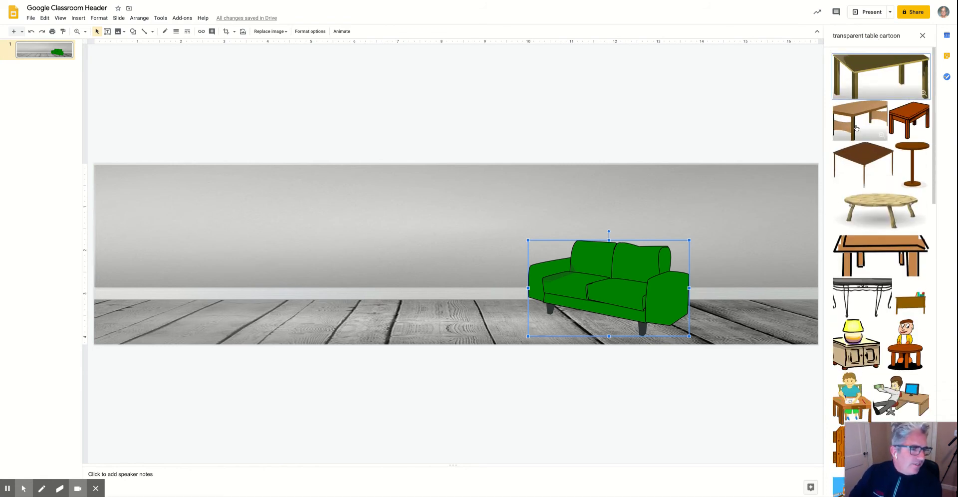
pyautogui.moveTo(916, 150); pyautogui.dragTo(478, 221)
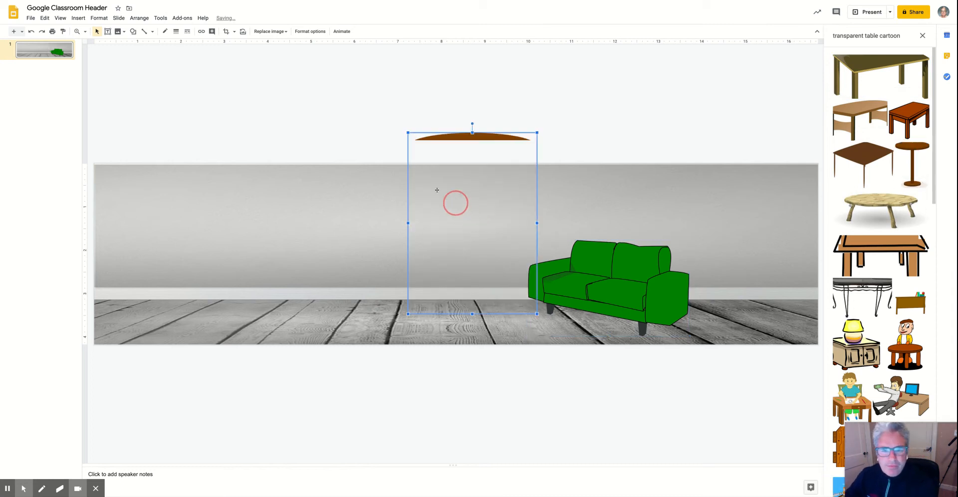
pyautogui.moveTo(430, 141); pyautogui.dragTo(495, 172)
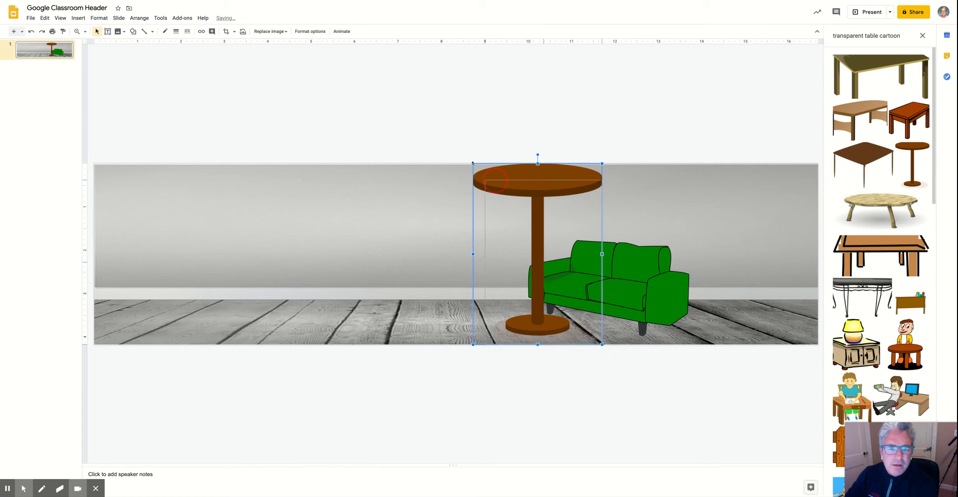
pyautogui.moveTo(473, 163); pyautogui.dragTo(566, 258)
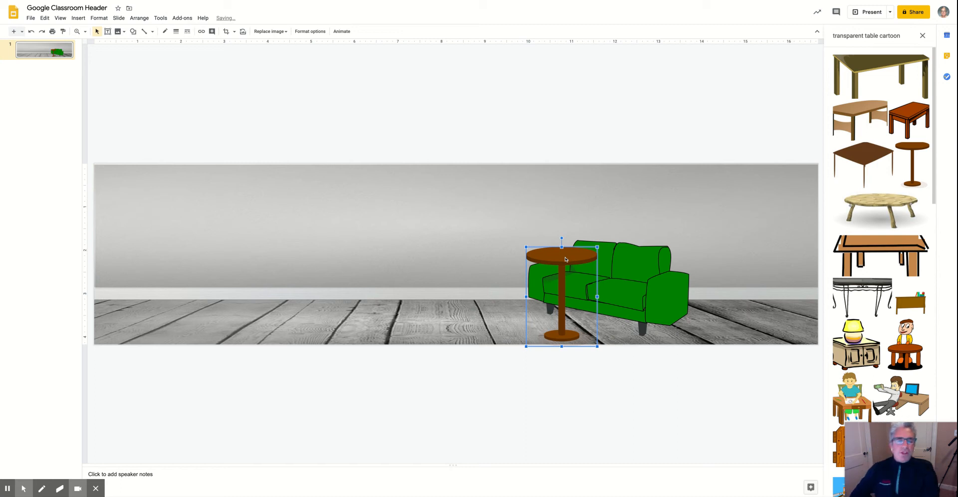
# Send the round table backward one level so that it sits behind the green couch
pyautogui.click(617, 264)
pyautogui.click(561, 258)
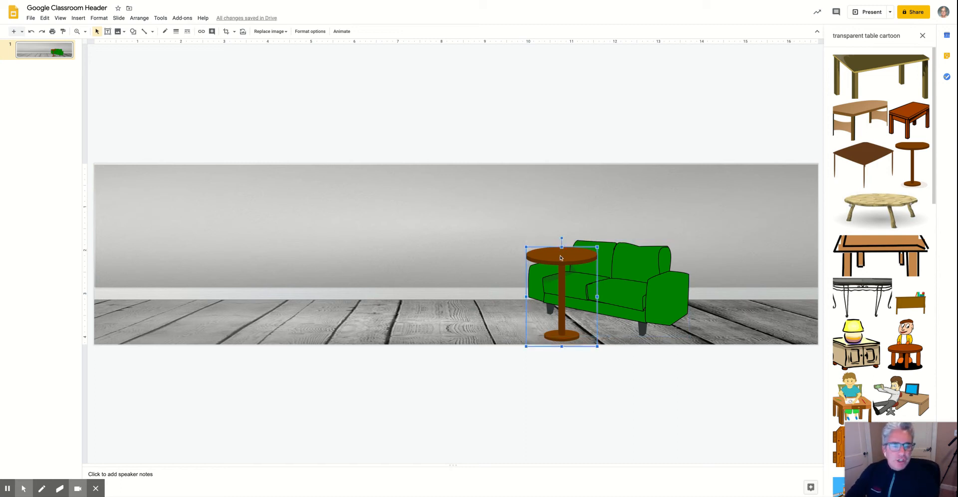
pyautogui.rightClick(560, 258)
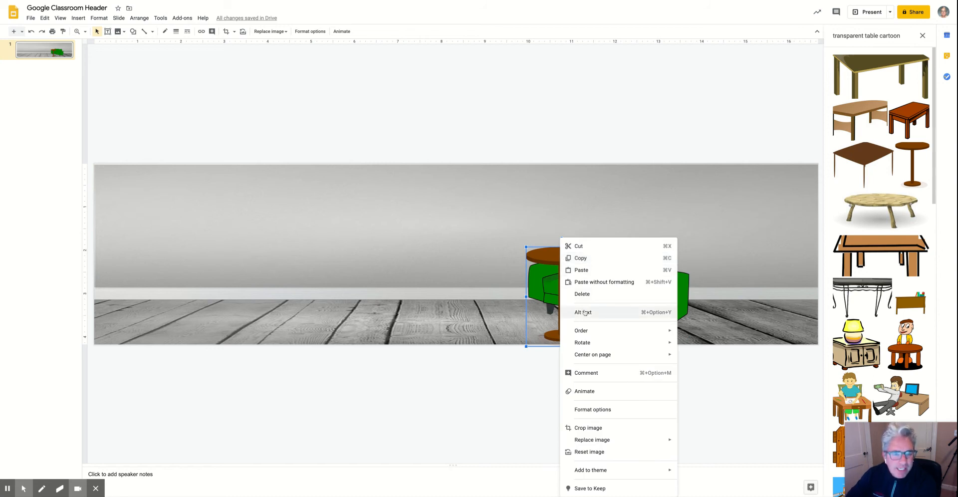
pyautogui.moveTo(587, 331)
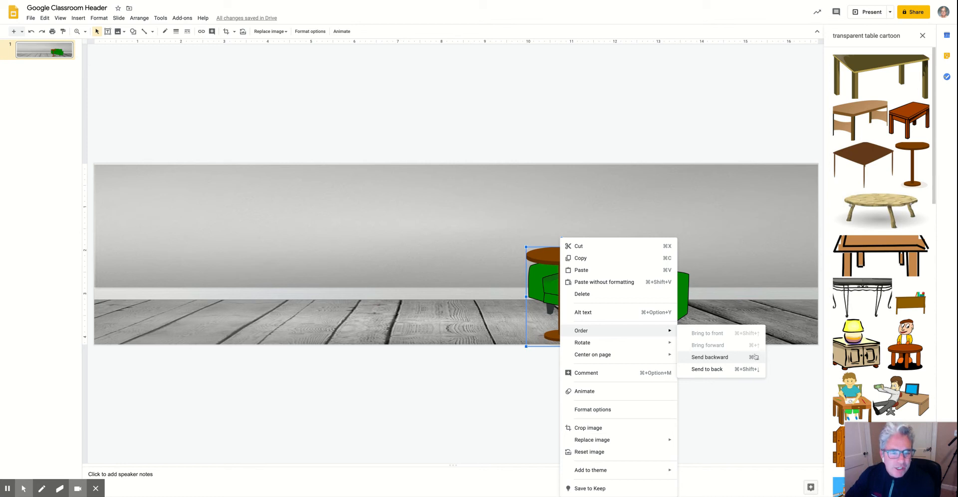
pyautogui.click(711, 358)
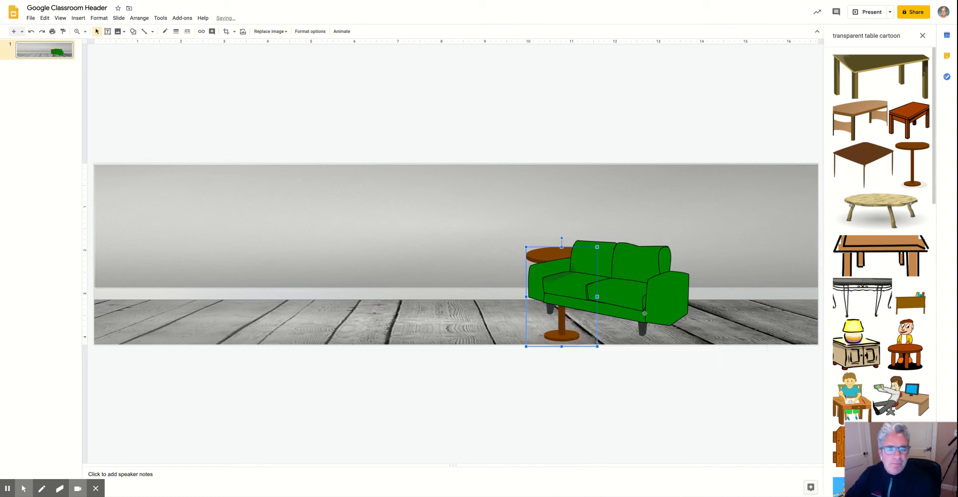
pyautogui.click(544, 255)
pyautogui.moveTo(544, 255); pyautogui.dragTo(529, 248)
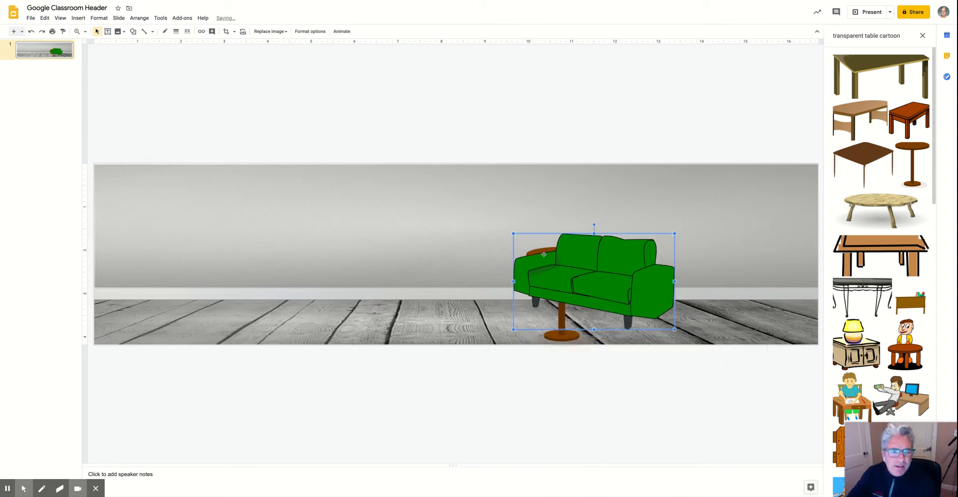
pyautogui.hotkey('ctrl', 'z')
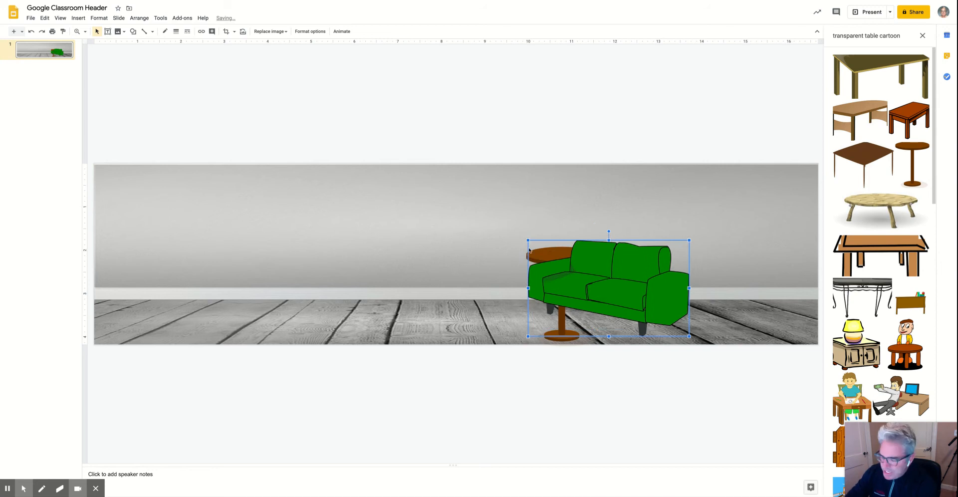
pyautogui.click(514, 259)
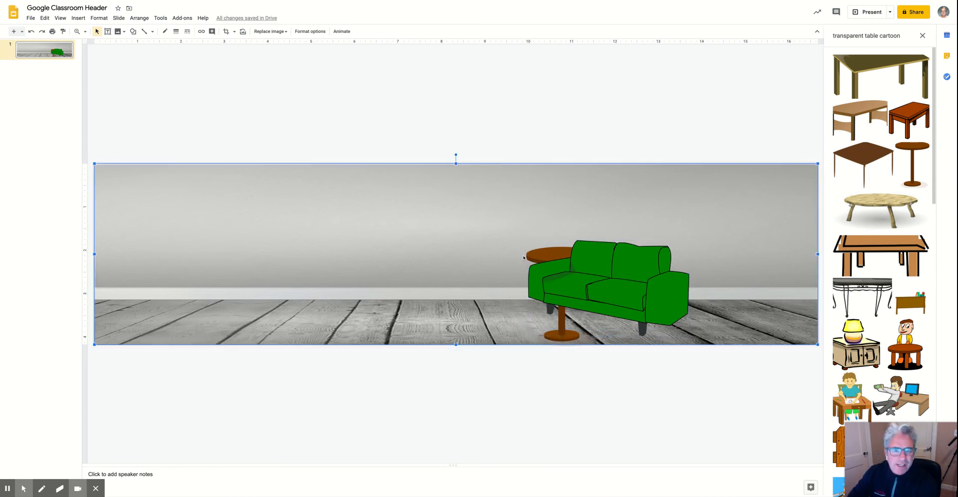
# Nudge the round table left and up until its base stands on the floor just behind the couch's left armrest
pyautogui.click(547, 324)
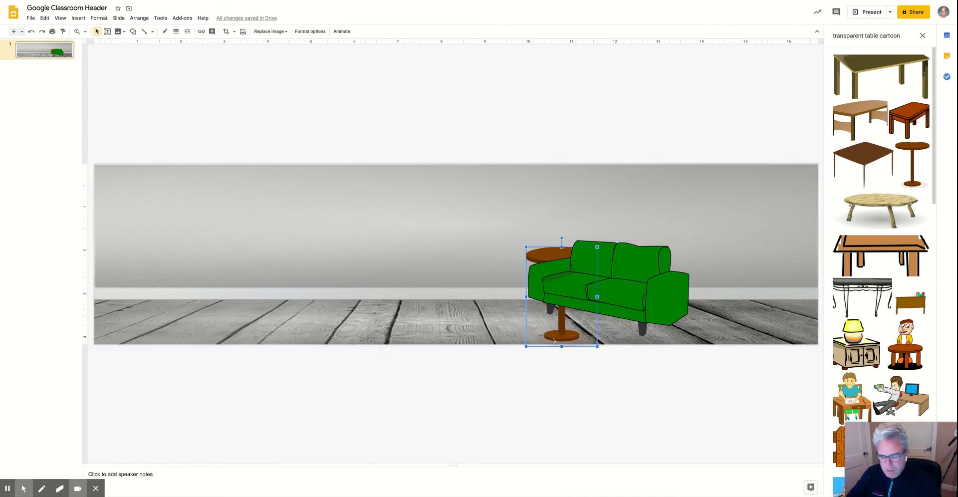
pyautogui.press('Left')
pyautogui.press('Left')
pyautogui.press('Left')
pyautogui.press('Left')
pyautogui.press('Left')
pyautogui.press('Left')
pyautogui.press('Left')
pyautogui.press('Left')
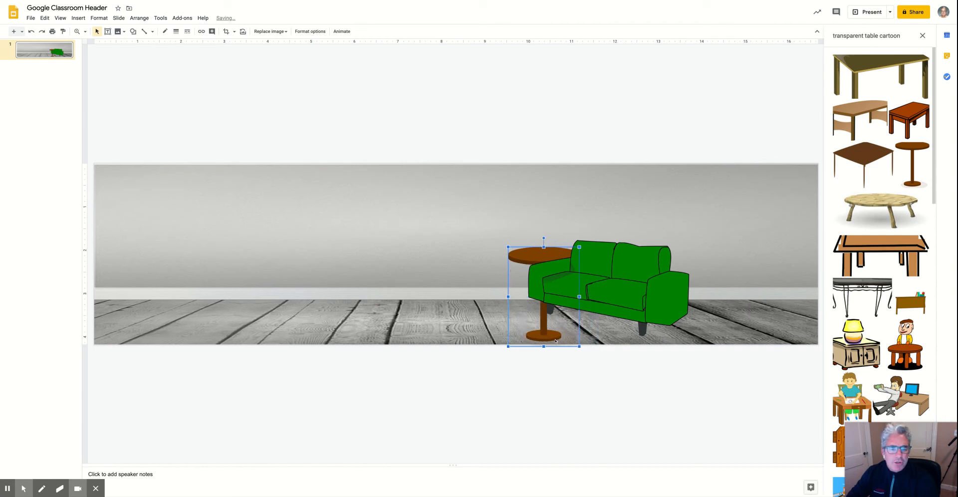
pyautogui.press('Up')
pyautogui.press('Up')
pyautogui.press('Up')
pyautogui.press('Up')
pyautogui.press('Up')
pyautogui.press('Up')
pyautogui.press('Up')
pyautogui.press('Up')
pyautogui.press('Up')
pyautogui.press('Left')
pyautogui.press('Left')
pyautogui.press('Left')
pyautogui.press('Up')
pyautogui.press('Up')
pyautogui.press('Up')
pyautogui.press('Left')
pyautogui.press('Left')
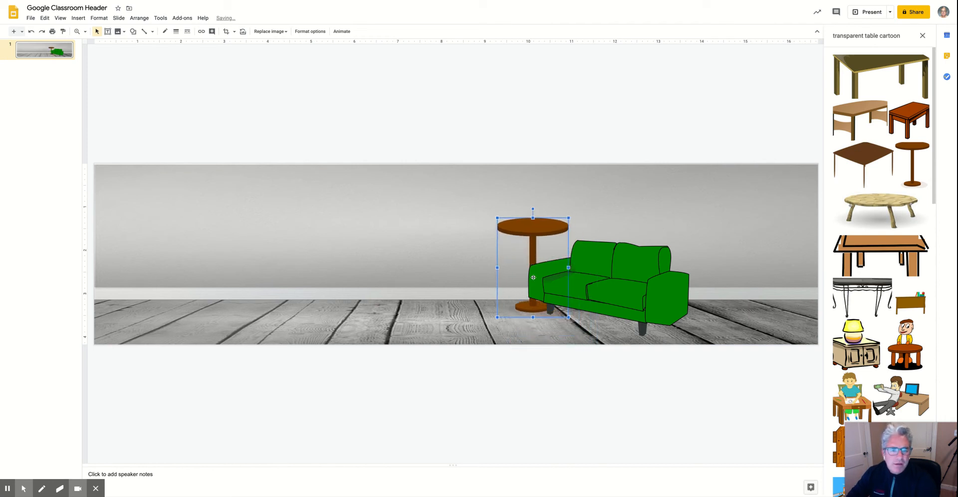
# Scale the round table down to side-table size and nudge it slightly left beside the couch
pyautogui.moveTo(498, 217); pyautogui.dragTo(517, 246)
pyautogui.press('Left')
pyautogui.press('Left')
pyautogui.press('Left')
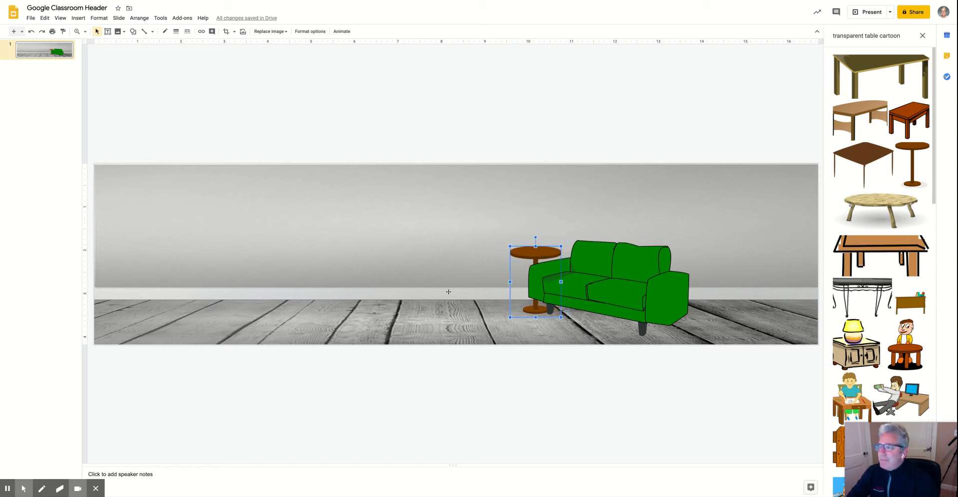
pyautogui.click(494, 304)
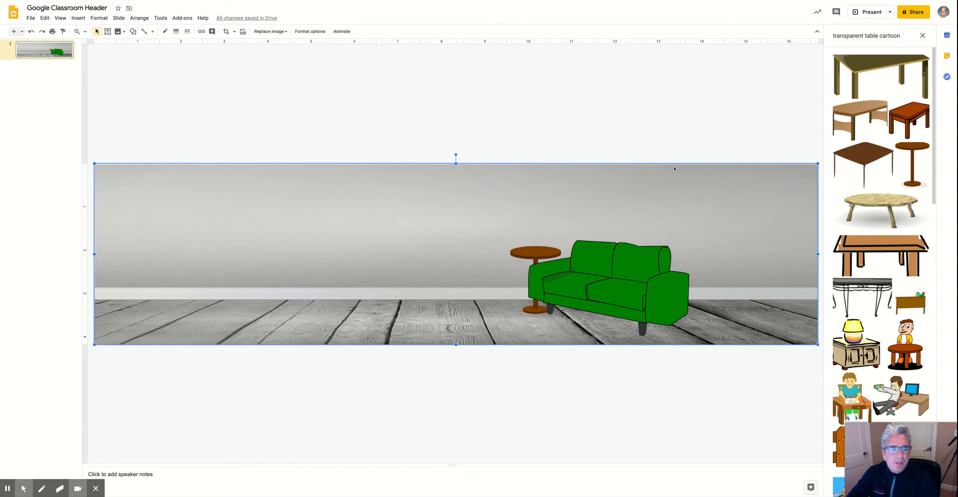
# Search images for "transparent coffee cartoon" and place the cream coffee cup, scaled down, on the right side of the tabletop
pyautogui.doubleClick(870, 36)
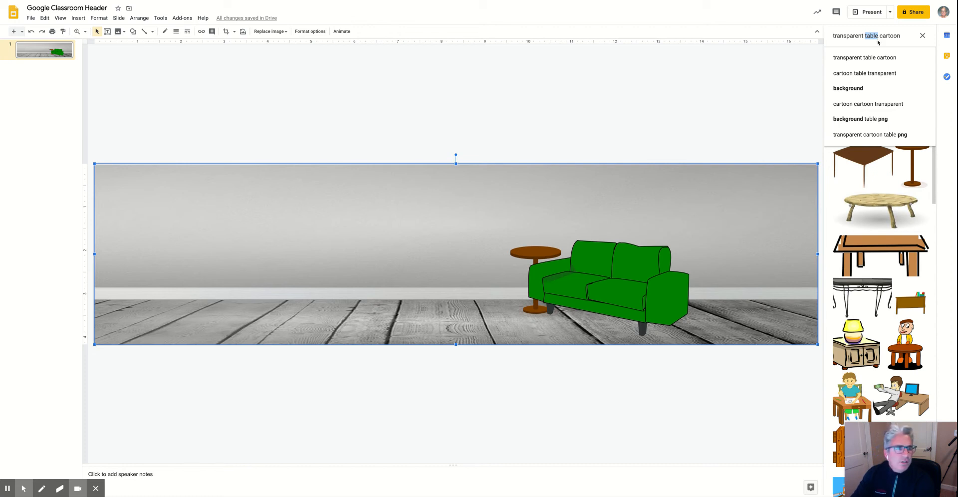
pyautogui.write('coffee')
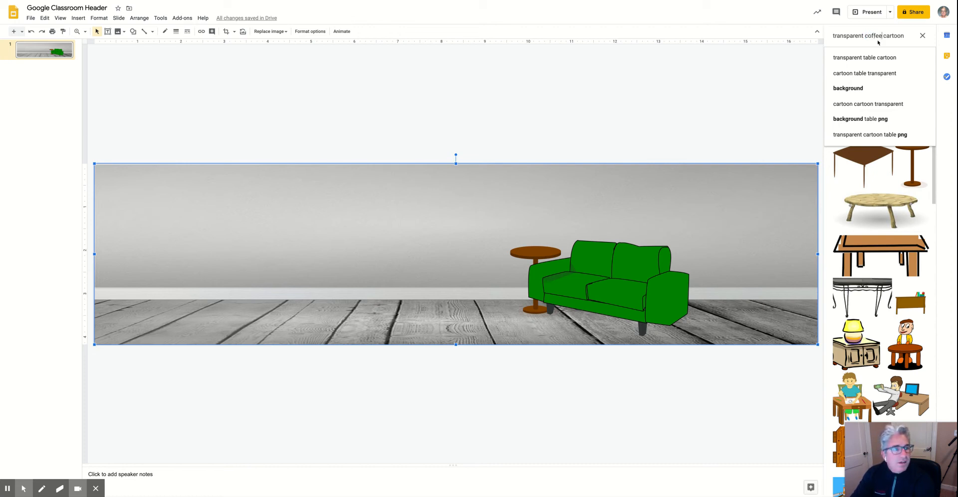
pyautogui.press('Return')
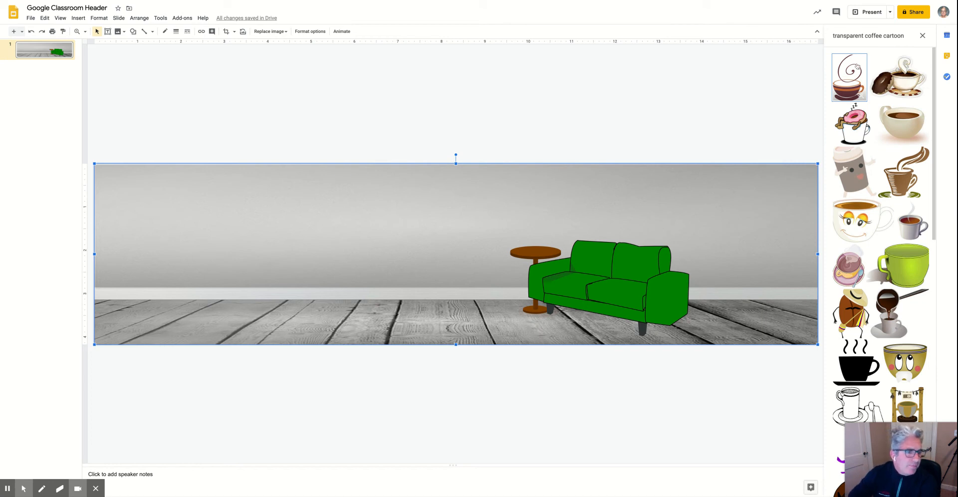
pyautogui.click(900, 119)
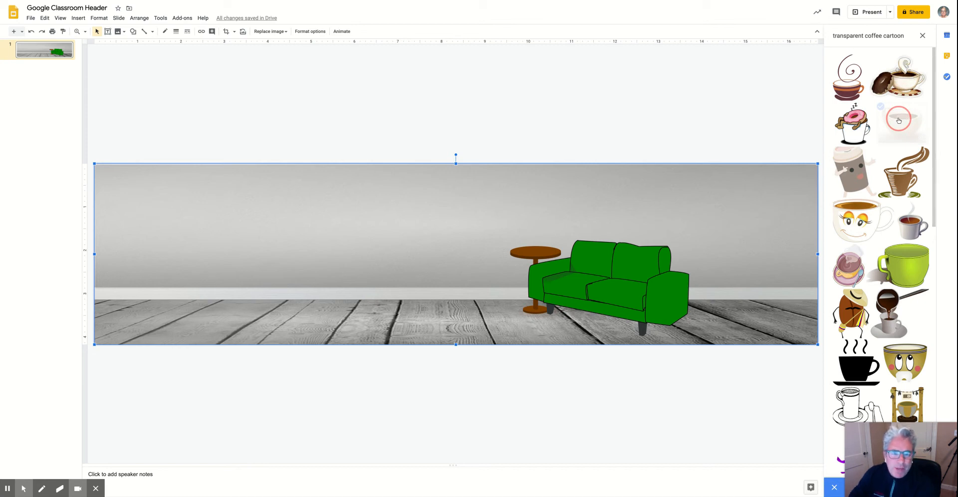
pyautogui.moveTo(898, 120); pyautogui.dragTo(401, 225)
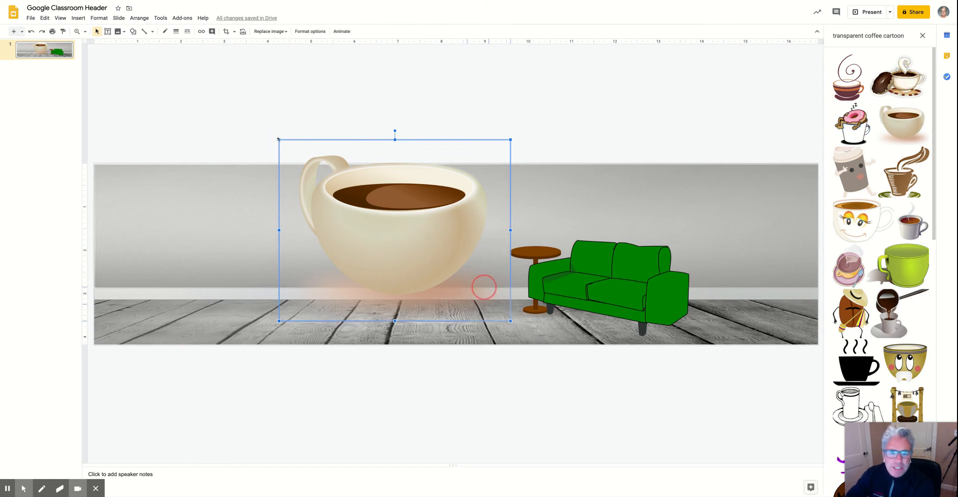
pyautogui.moveTo(502, 305); pyautogui.dragTo(545, 245)
pyautogui.click(486, 270)
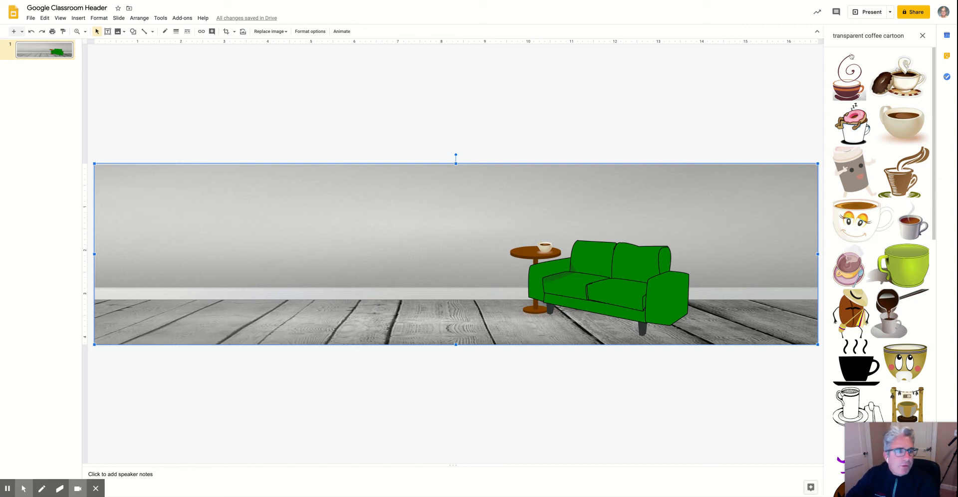
# Search images for "transparent flower vase cartoon" and place the sunflower jar, scaled down, over the left side of the tabletop
pyautogui.doubleClick(875, 39)
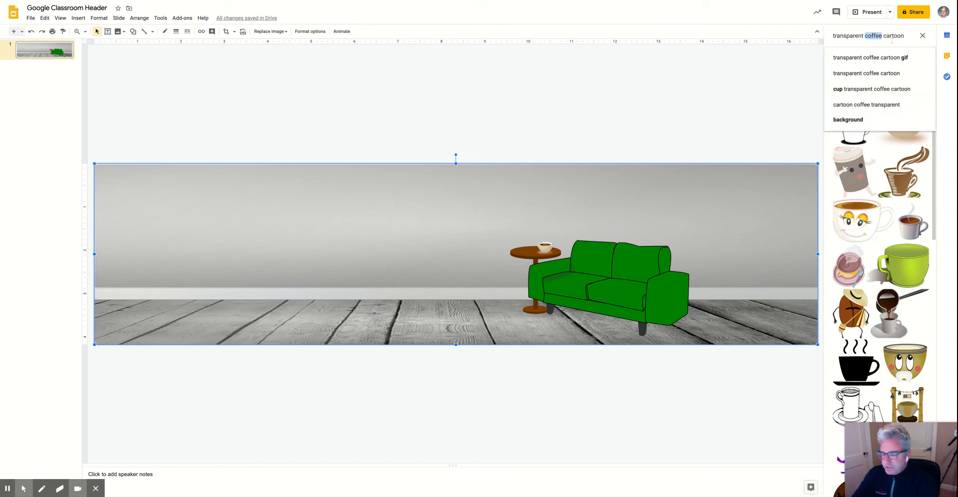
pyautogui.write('flower vase')
pyautogui.press('Return')
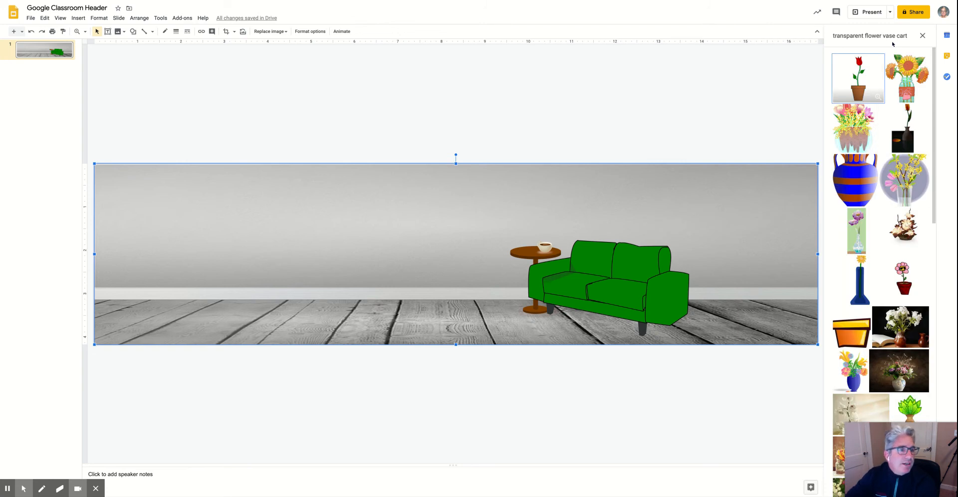
pyautogui.click(909, 70)
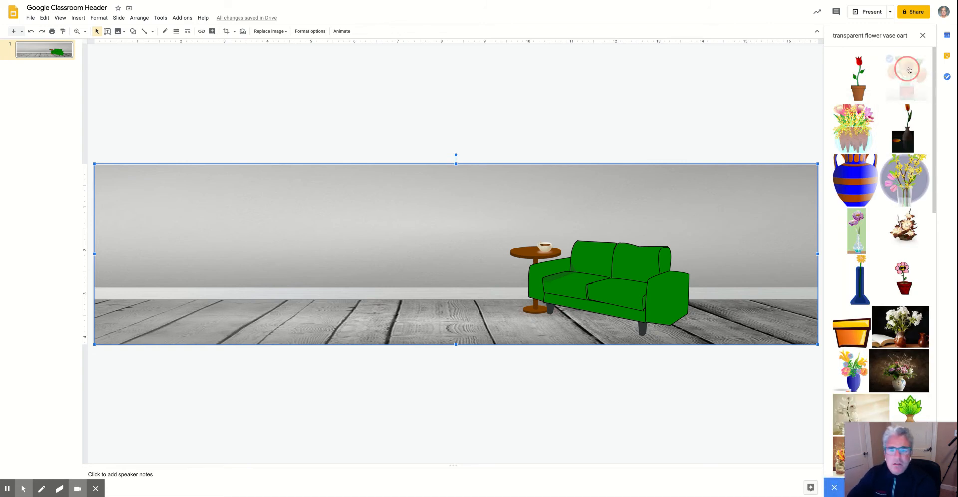
pyautogui.click(290, 145)
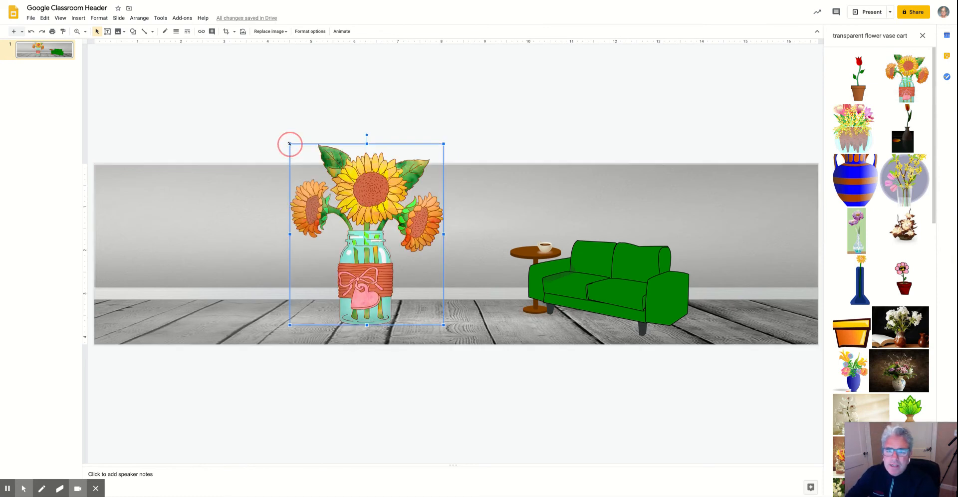
pyautogui.moveTo(289, 144); pyautogui.dragTo(527, 241)
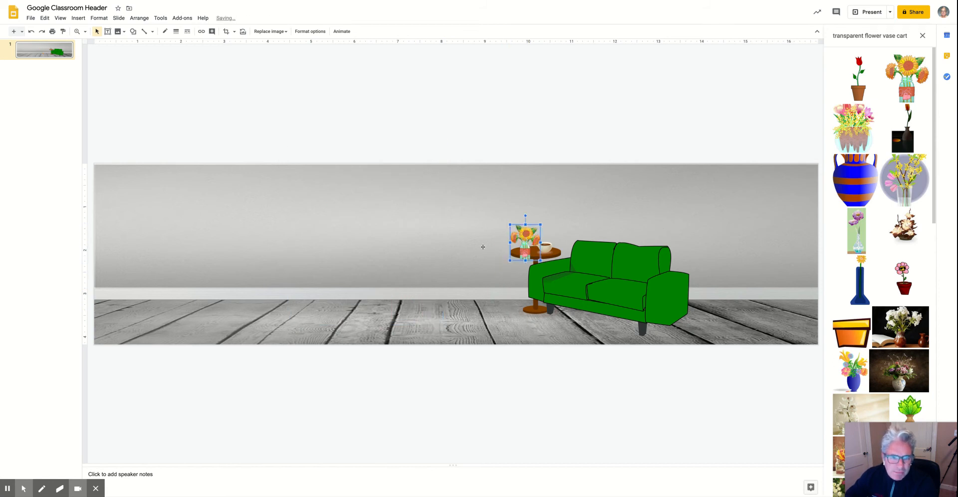
# Nudge the sunflower jar so that it stands on the tabletop next to the coffee cup
pyautogui.press('Down')
pyautogui.press('Down')
pyautogui.press('Down')
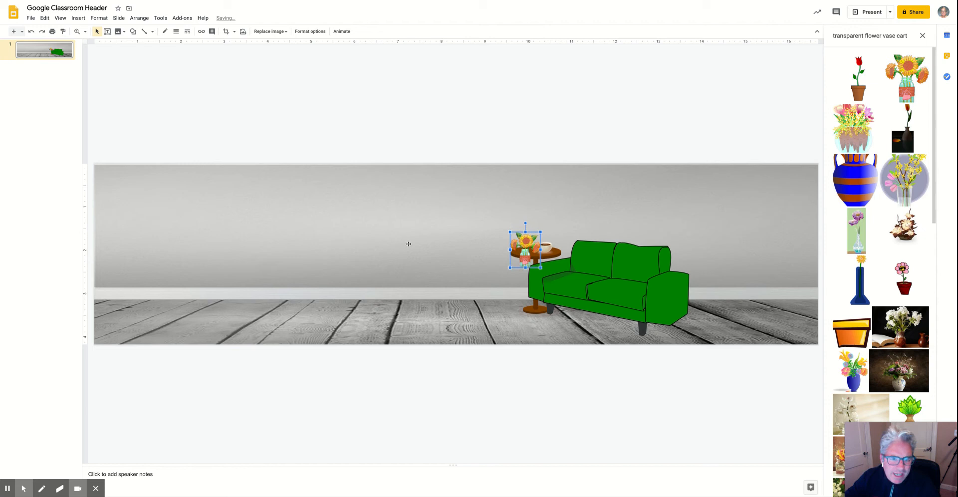
pyautogui.press('Up')
pyautogui.press('Up')
pyautogui.press('Up')
pyautogui.press('Up')
pyautogui.press('Up')
pyautogui.press('Up')
pyautogui.press('Up')
pyautogui.press('Right')
pyautogui.press('Down')
pyautogui.click(445, 217)
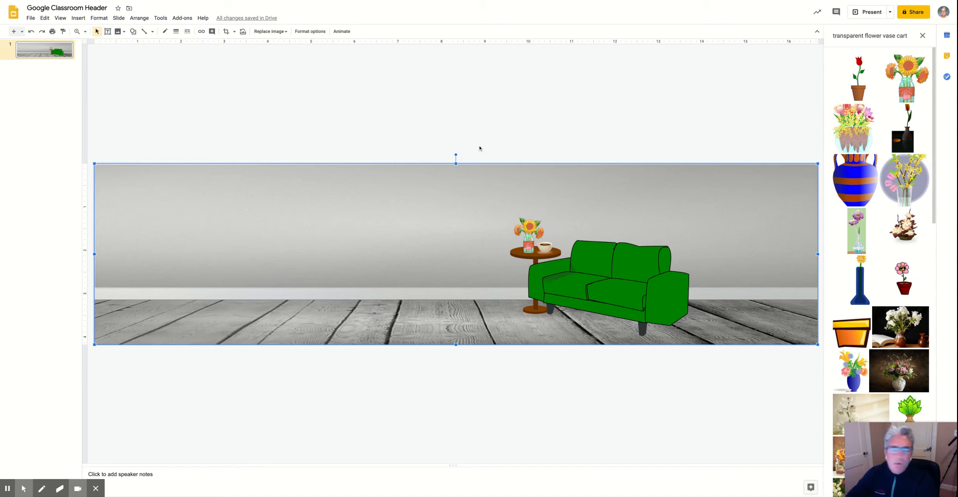
# Search images for "transparent bookcase cartoon" and browse the results for a suitable bookcase
pyautogui.moveTo(866, 36); pyautogui.dragTo(896, 36)
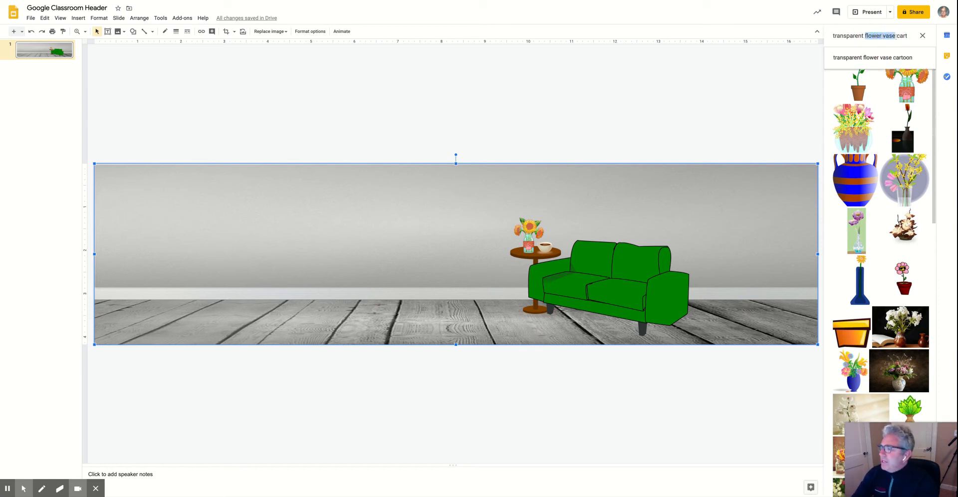
pyautogui.write('book')
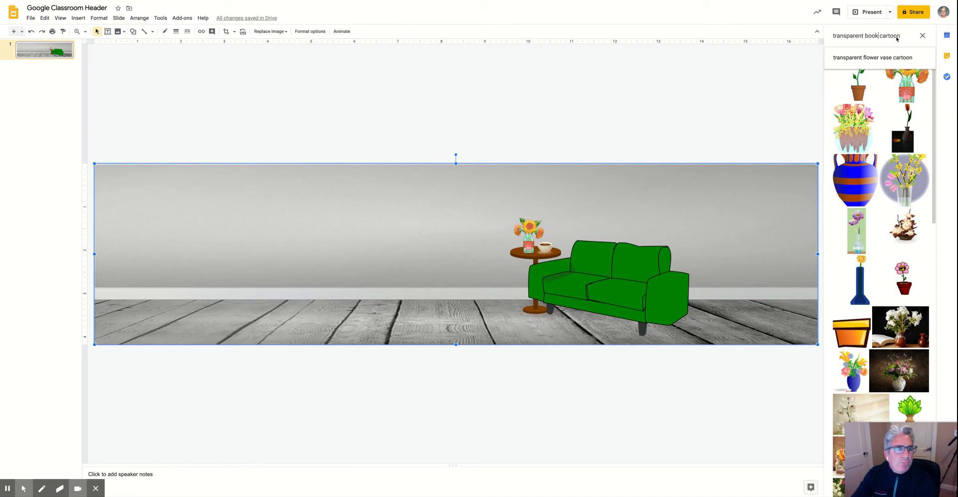
pyautogui.write('case')
pyautogui.press('Return')
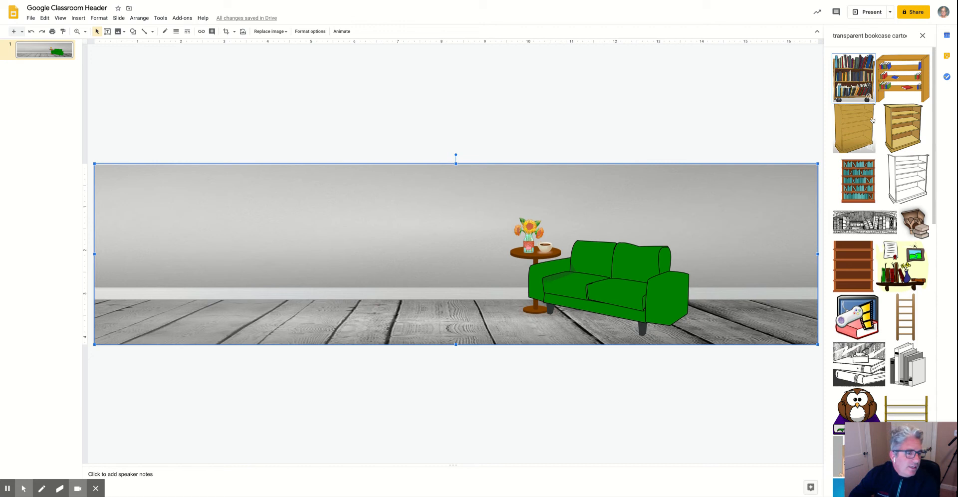
pyautogui.scroll(-5, 870, 118)
pyautogui.scroll(5, 871, 118)
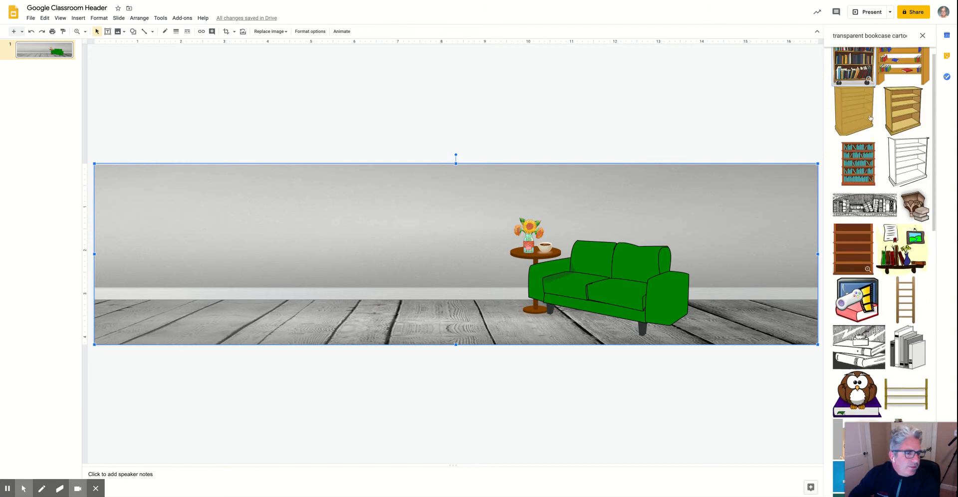
# Place the full rolling bookcase in the left part of the room and scale it down to stand against the wall
pyautogui.moveTo(856, 78); pyautogui.dragTo(308, 211)
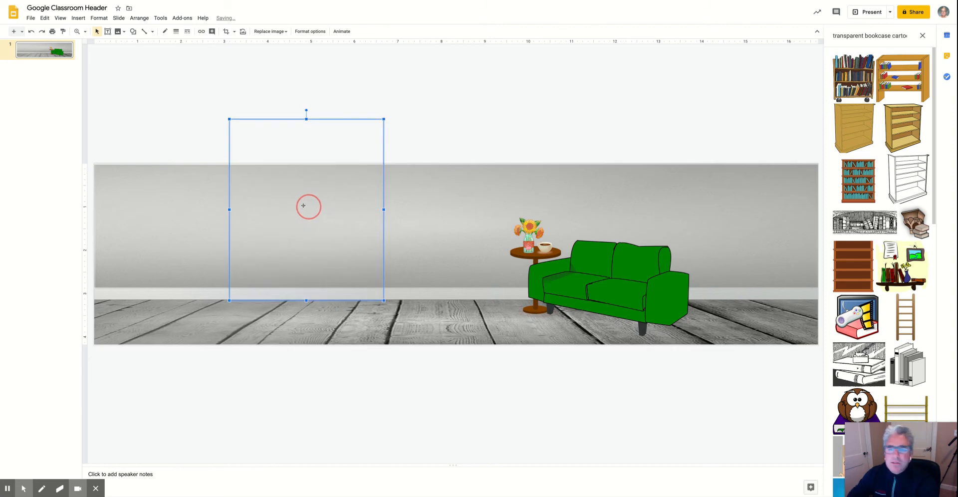
pyautogui.moveTo(297, 181); pyautogui.dragTo(294, 205)
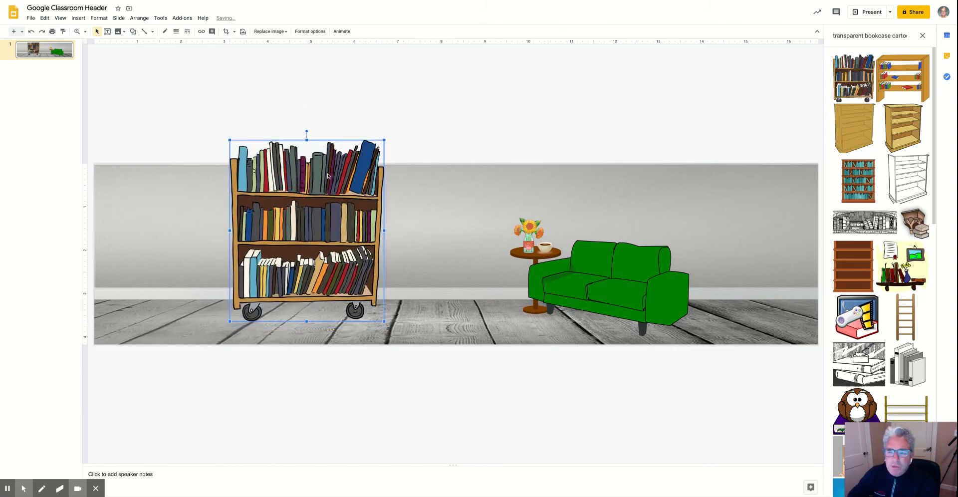
pyautogui.moveTo(385, 139); pyautogui.dragTo(335, 196)
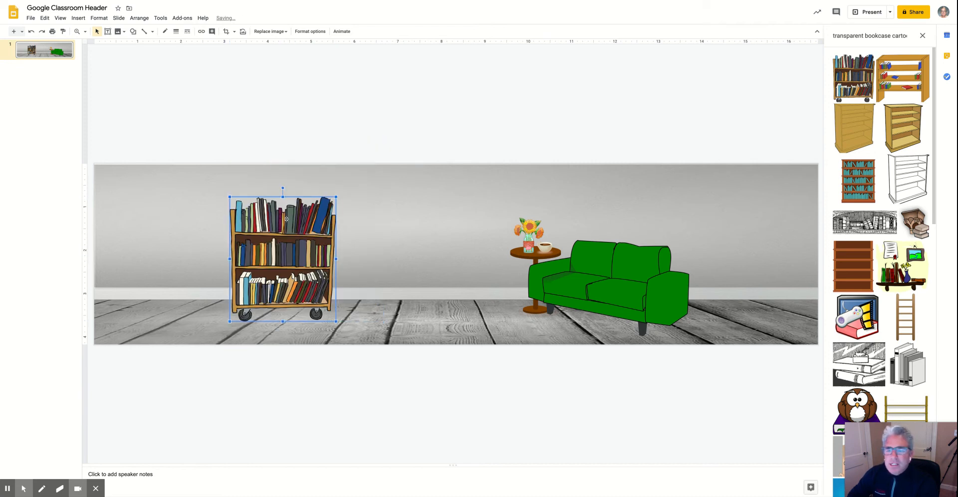
pyautogui.moveTo(289, 220); pyautogui.dragTo(293, 220)
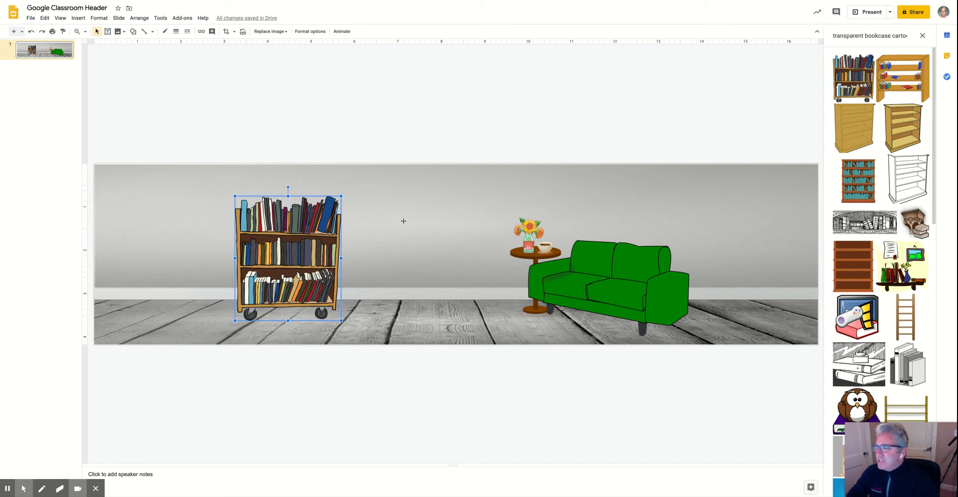
# Replace the image search term with "floor rug cartoon" and look through the rugs offered
pyautogui.click(883, 36)
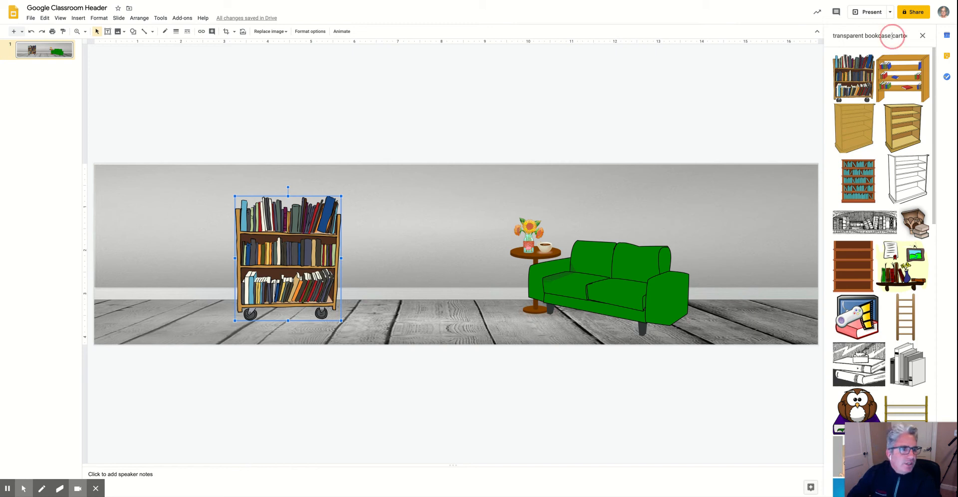
pyautogui.press('BackSpace')
pyautogui.press('BackSpace')
pyautogui.press('BackSpace')
pyautogui.press('BackSpace')
pyautogui.press('BackSpace')
pyautogui.press('BackSpace')
pyautogui.press('BackSpace')
pyautogui.press('BackSpace')
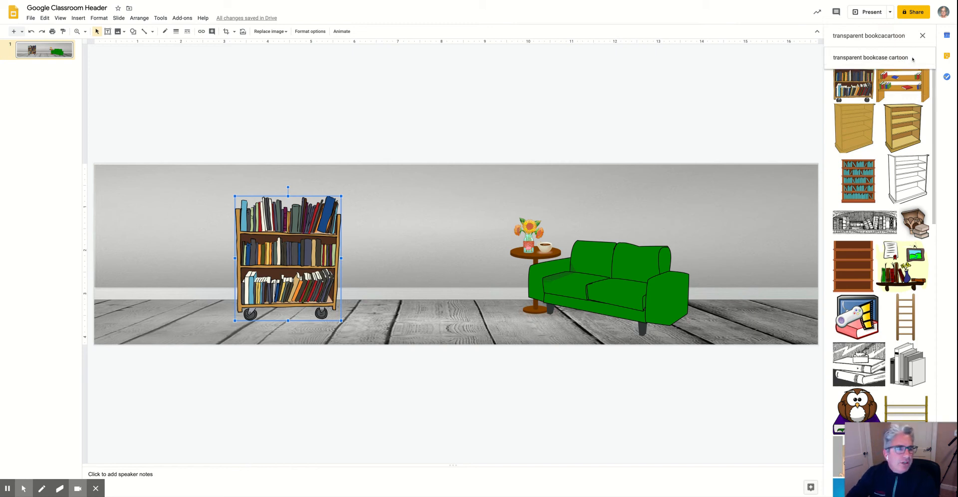
pyautogui.press('BackSpace')
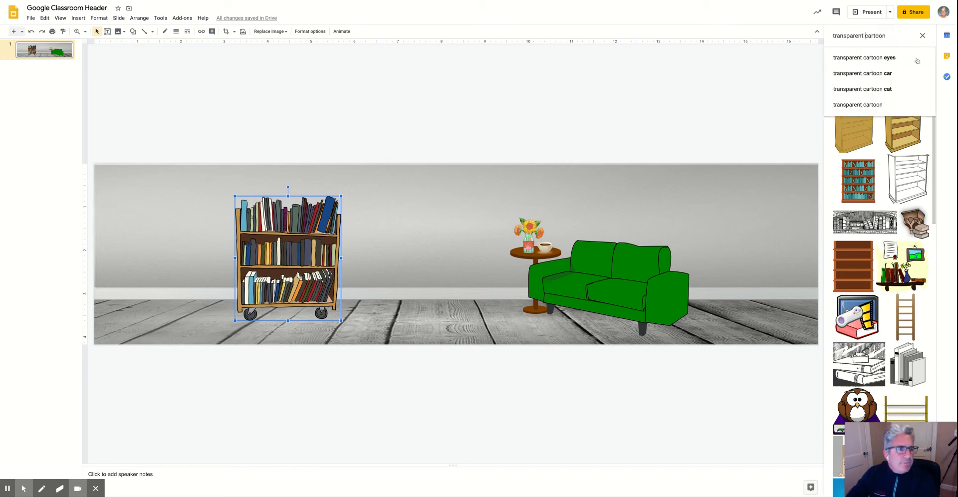
pyautogui.press('BackSpace')
pyautogui.press('BackSpace')
pyautogui.press('BackSpace')
pyautogui.press('BackSpace')
pyautogui.press('BackSpace')
pyautogui.press('BackSpace')
pyautogui.press('BackSpace')
pyautogui.press('BackSpace')
pyautogui.press('BackSpace')
pyautogui.press('BackSpace')
pyautogui.press('BackSpace')
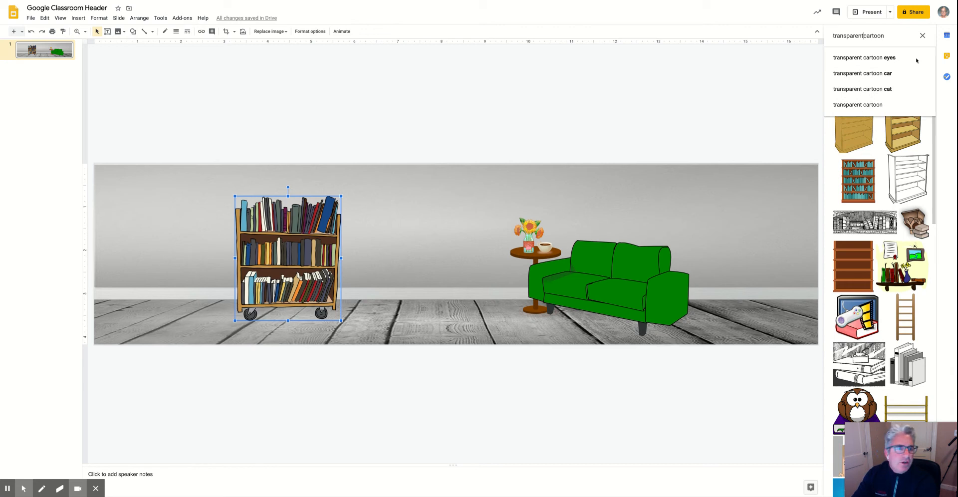
pyautogui.press('BackSpace')
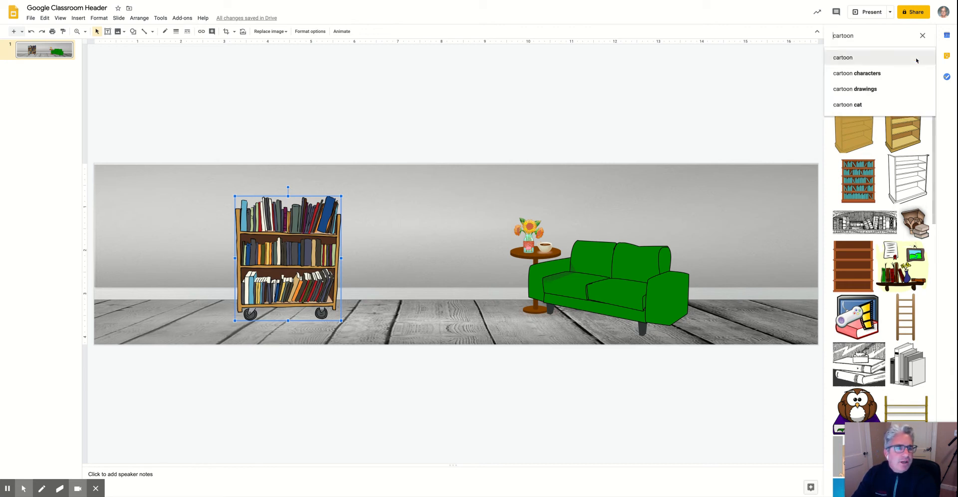
pyautogui.write('png')
pyautogui.press('BackSpace')
pyautogui.press('BackSpace')
pyautogui.press('BackSpace')
pyautogui.write('floor rug')
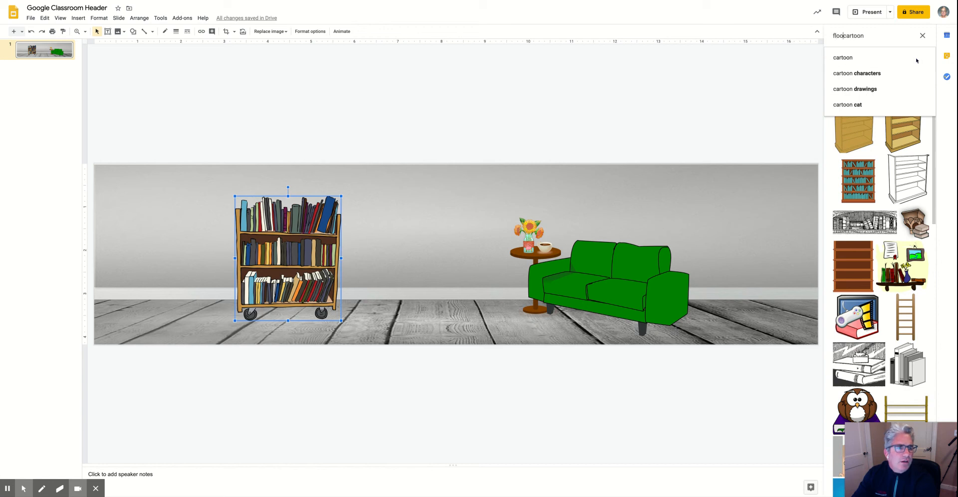
pyautogui.press('Return')
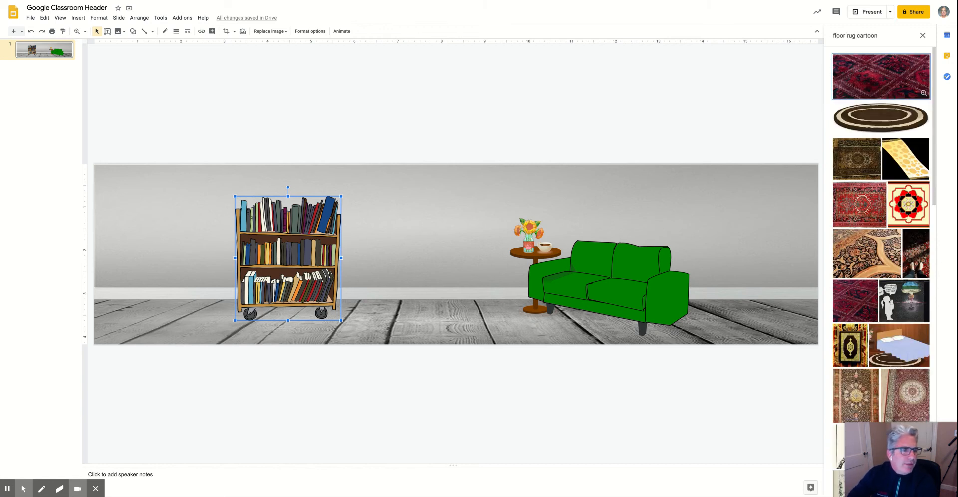
pyautogui.scroll(-6, 901, 110)
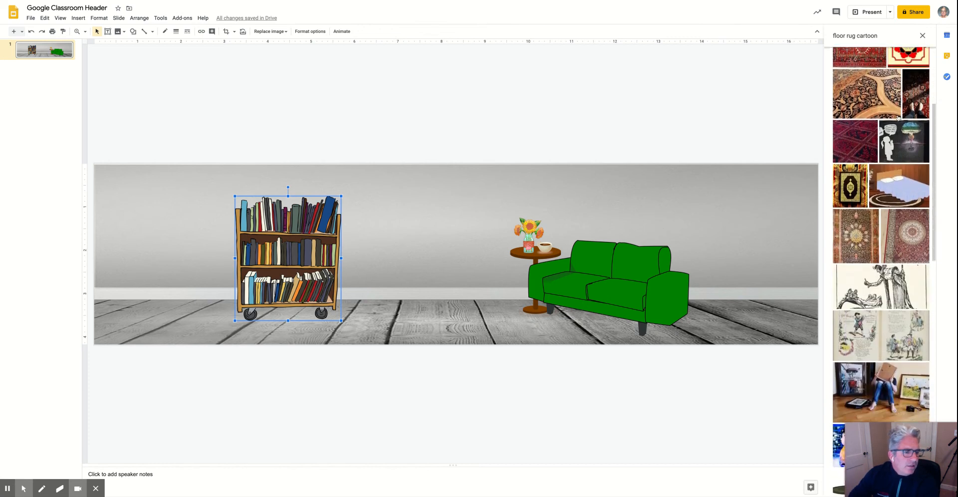
pyautogui.scroll(6, 899, 118)
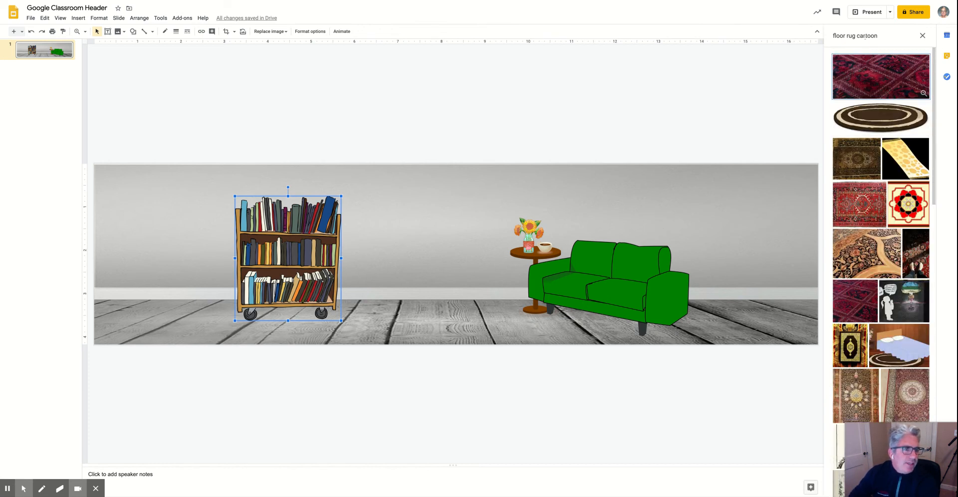
# Insert the brown oval rug with cream rings, flatten it and move it onto the floor between the bookcase and couch
pyautogui.click(883, 116)
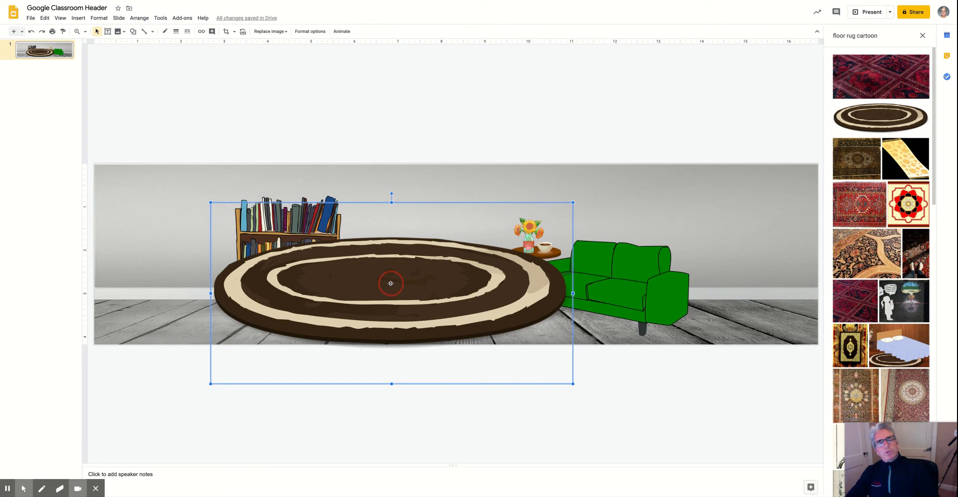
pyautogui.moveTo(392, 383); pyautogui.dragTo(392, 298)
pyautogui.moveTo(388, 240); pyautogui.dragTo(440, 330)
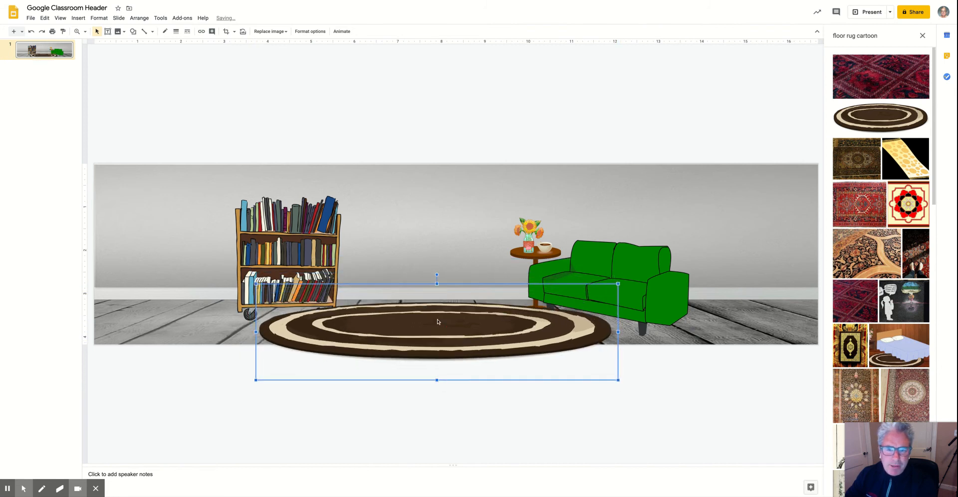
# Adjust the rug's height so that it extends past the slide's lower edge, and nudge it slightly upward
pyautogui.moveTo(437, 380); pyautogui.dragTo(438, 345)
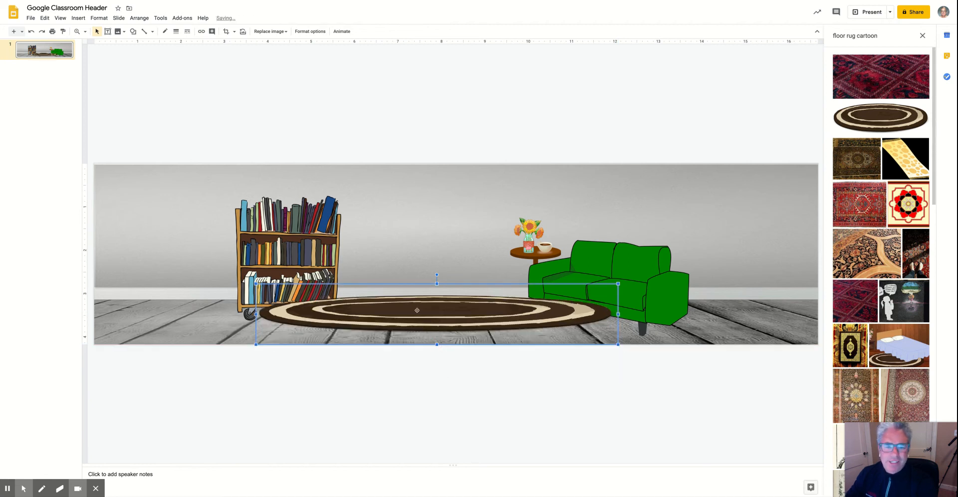
pyautogui.moveTo(436, 344); pyautogui.dragTo(440, 400)
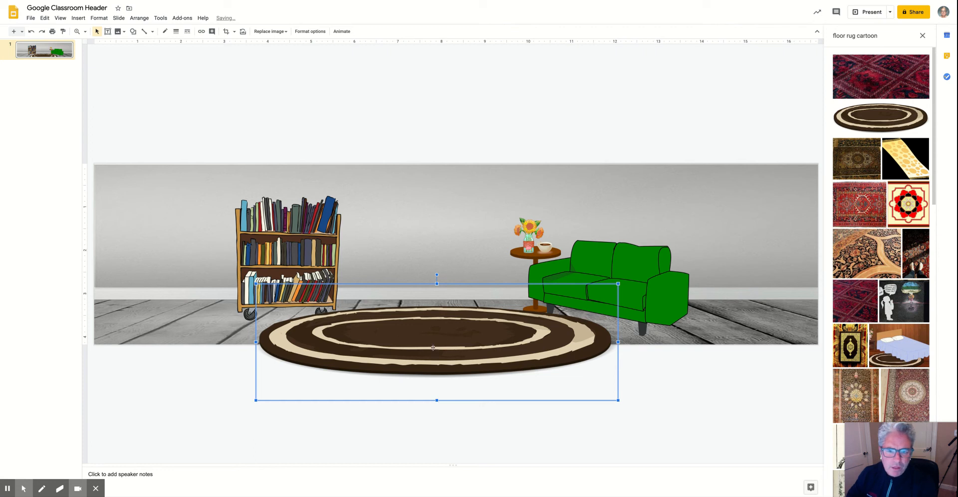
pyautogui.press('Up')
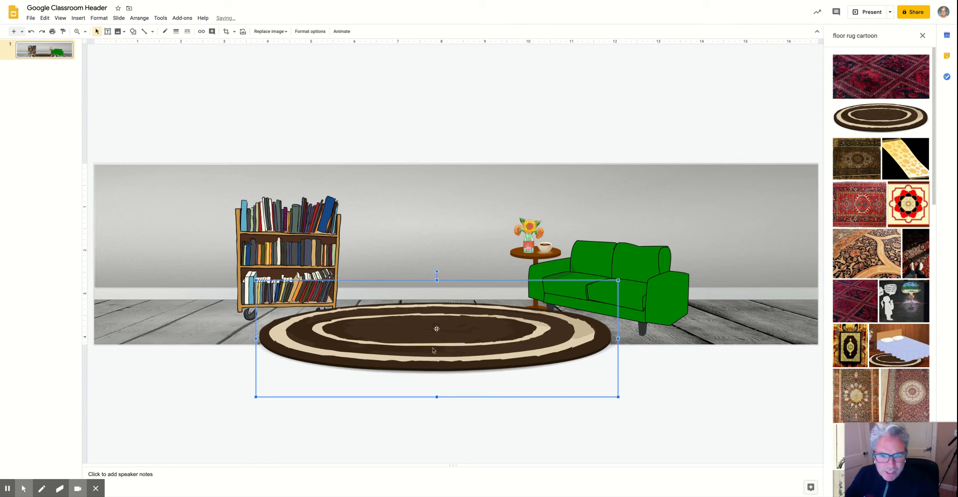
pyautogui.press('Up')
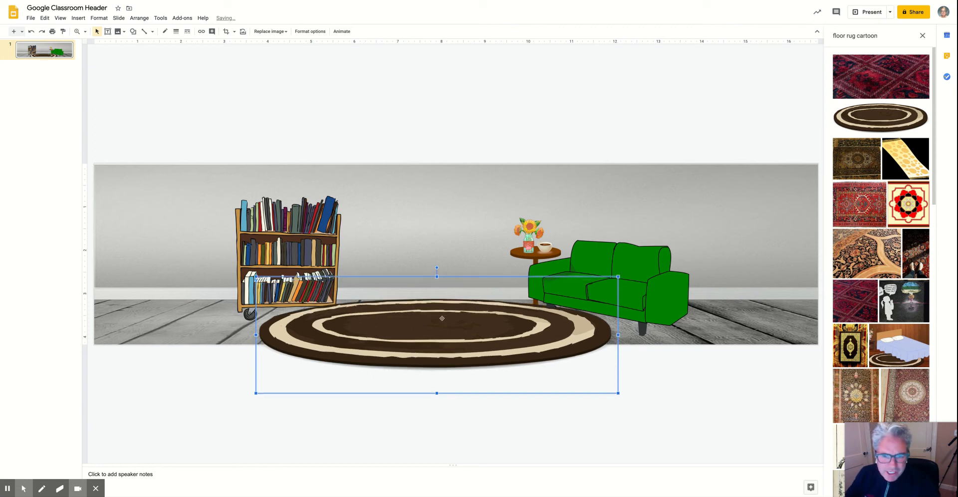
pyautogui.press('Down')
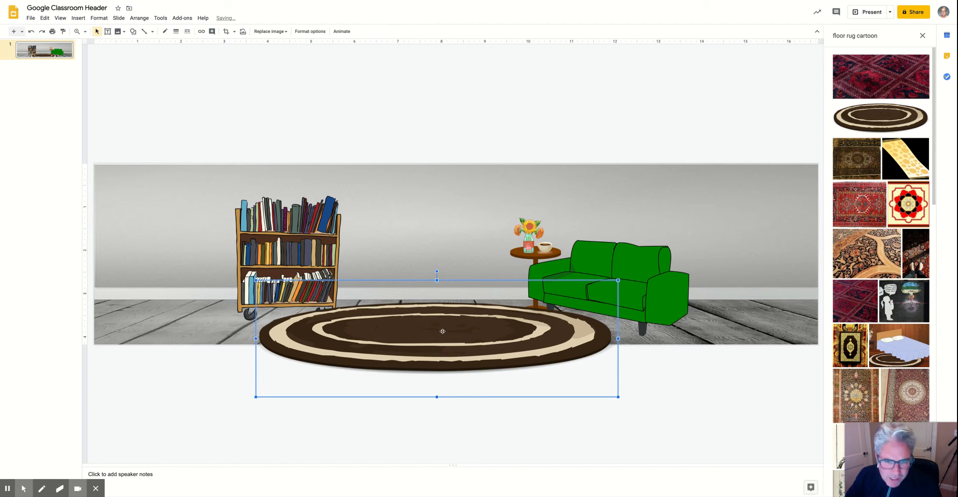
# Crop off the part of the rug that hangs below the slide's lower edge
pyautogui.doubleClick(444, 330)
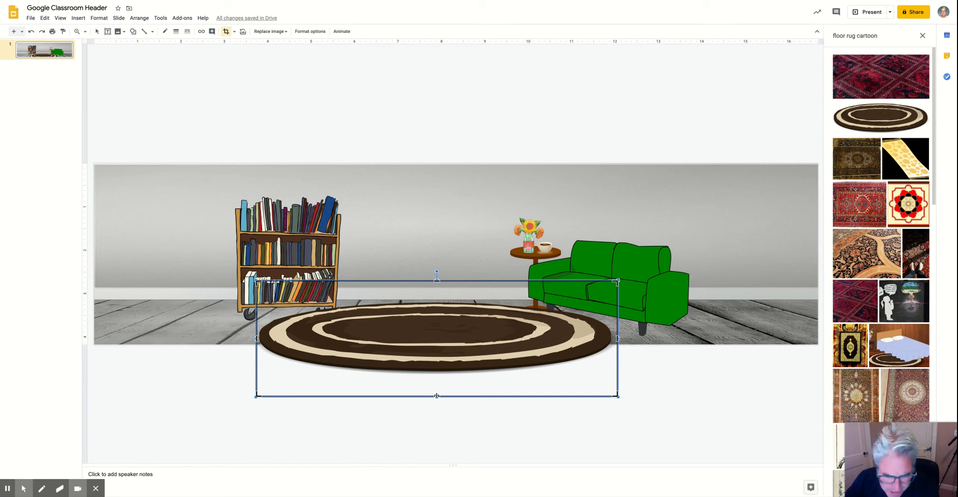
pyautogui.moveTo(437, 396); pyautogui.dragTo(433, 344)
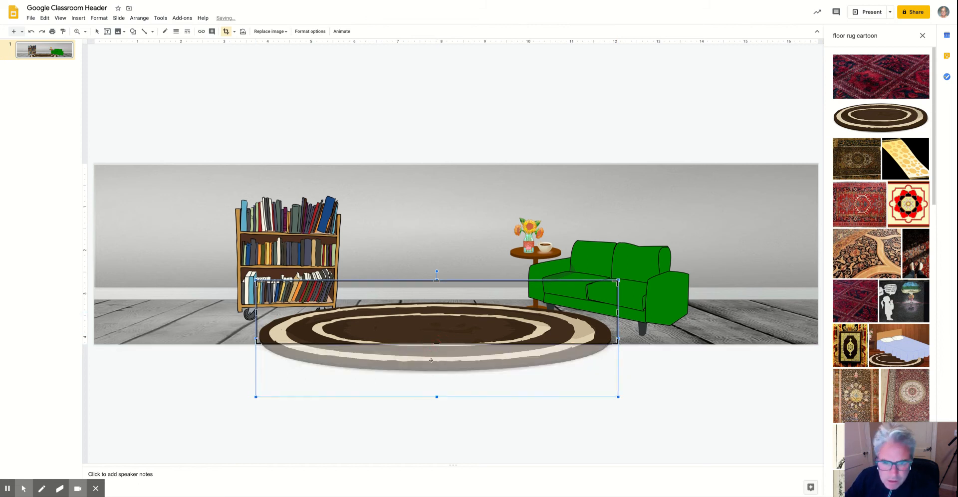
pyautogui.click(452, 427)
pyautogui.click(439, 419)
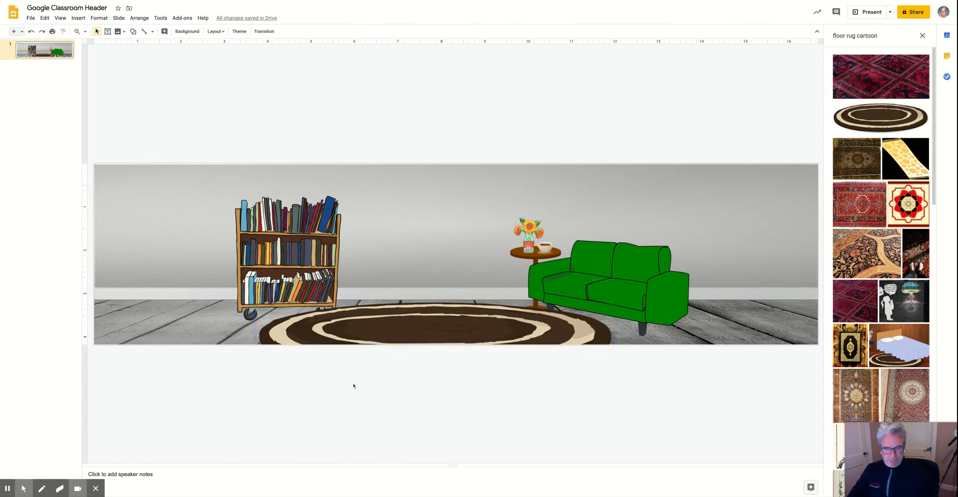
# Widen the rug on both sides so that it reaches from beneath the bookcase to beneath the couch
pyautogui.click(453, 327)
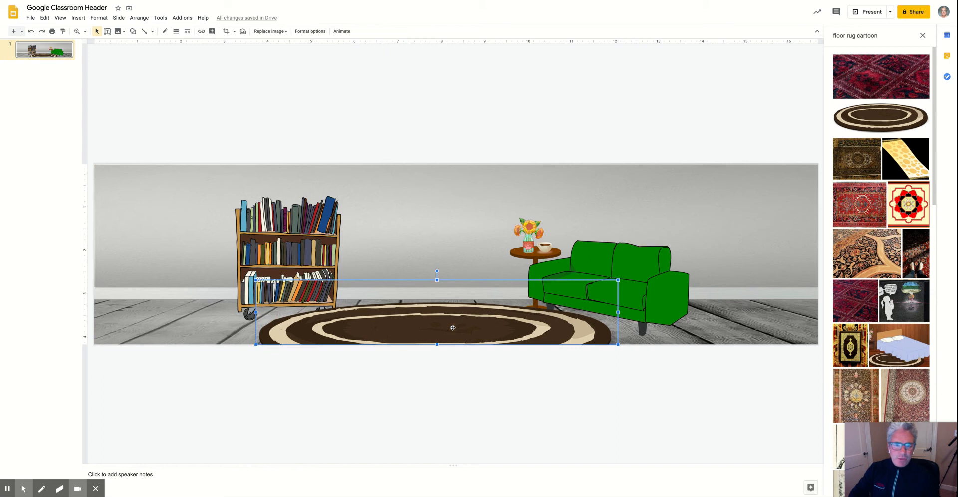
pyautogui.moveTo(618, 312); pyautogui.dragTo(678, 313)
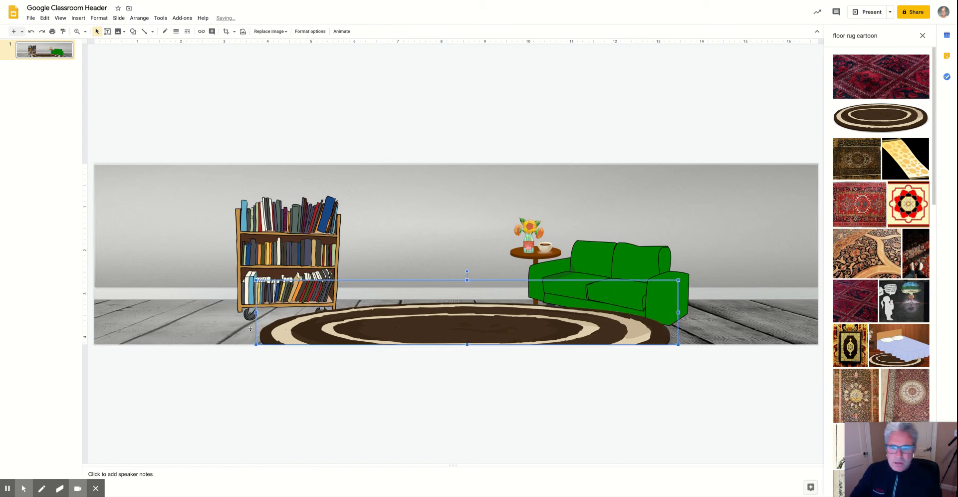
pyautogui.moveTo(255, 313); pyautogui.dragTo(239, 312)
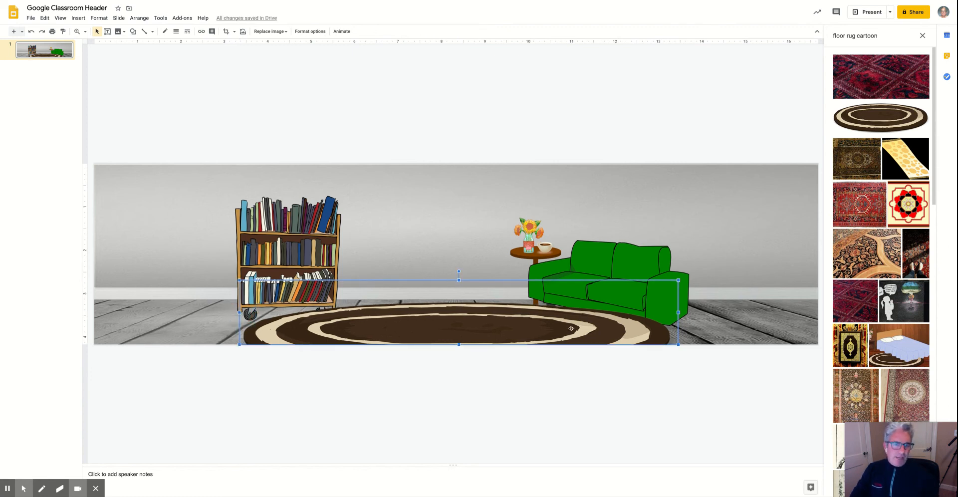
# Send the rug backward three layers so that it sits behind the bookcase
pyautogui.rightClick(530, 317)
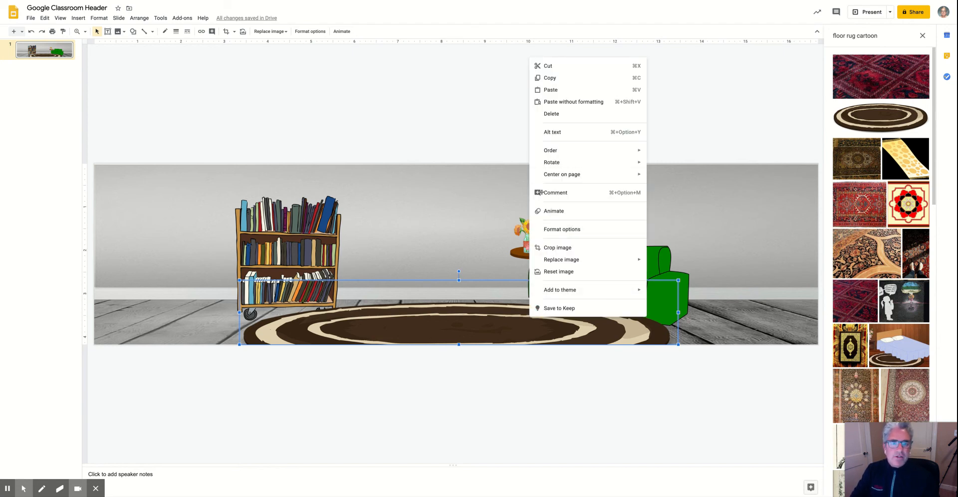
pyautogui.moveTo(556, 150)
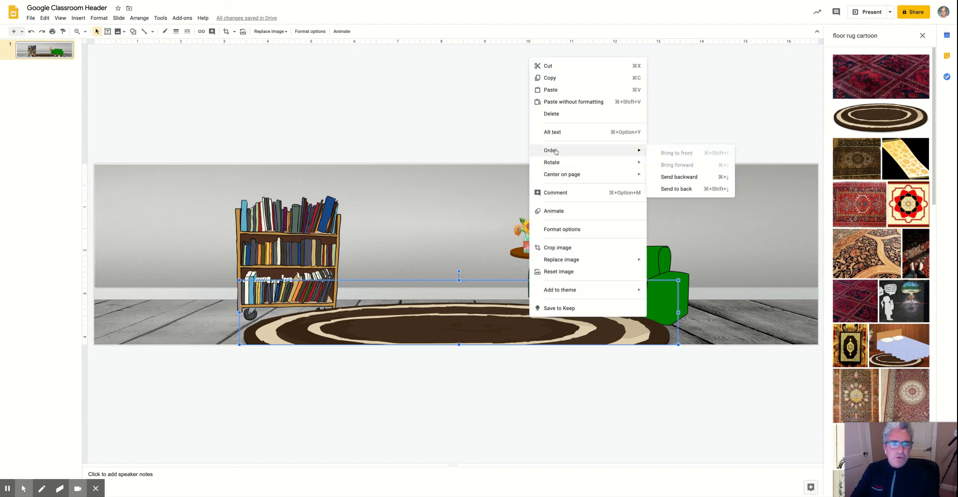
pyautogui.click(672, 178)
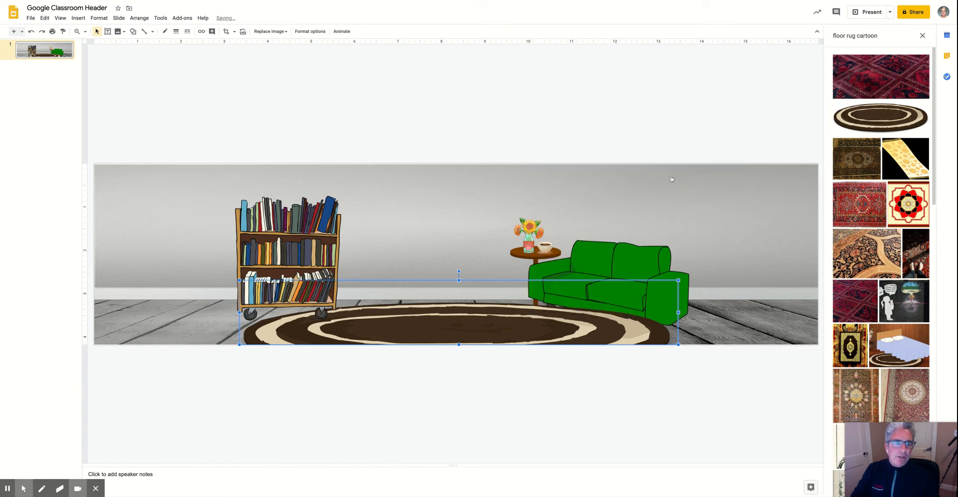
pyautogui.rightClick(517, 323)
pyautogui.moveTo(547, 156)
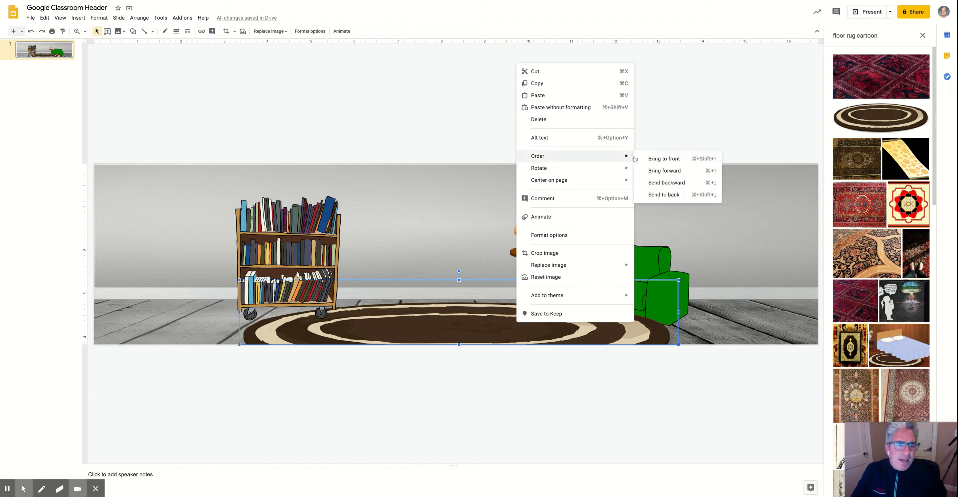
pyautogui.click(658, 182)
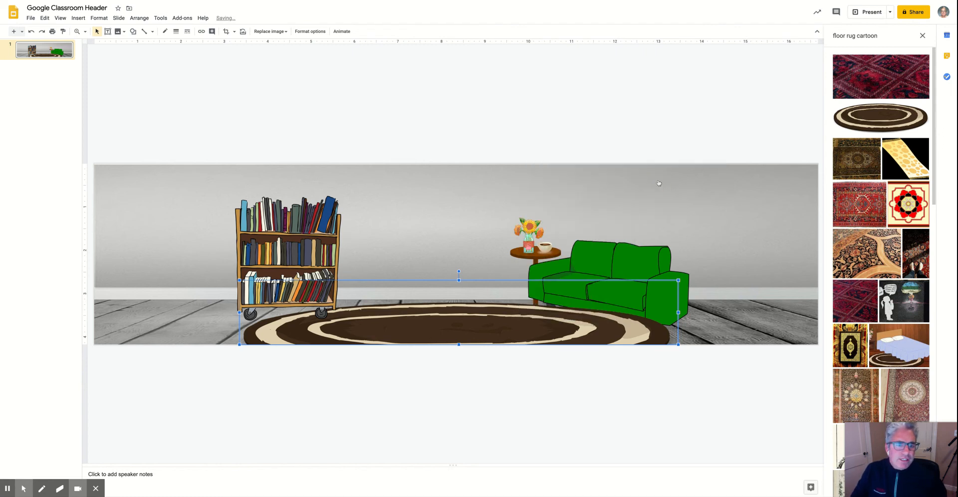
pyautogui.rightClick(529, 314)
pyautogui.moveTo(567, 161)
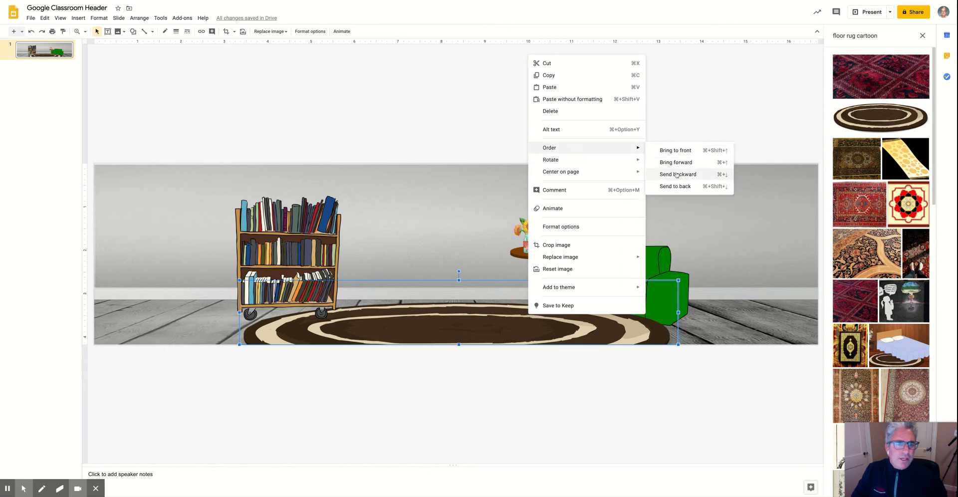
pyautogui.click(676, 174)
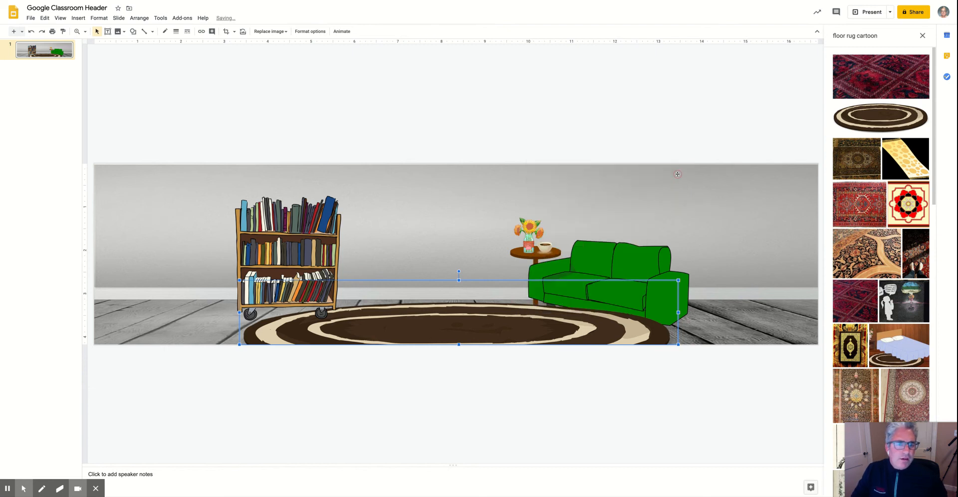
# Bring the green couch forward one layer so that its legs stand in front of the rug
pyautogui.click(662, 265)
pyautogui.rightClick(660, 264)
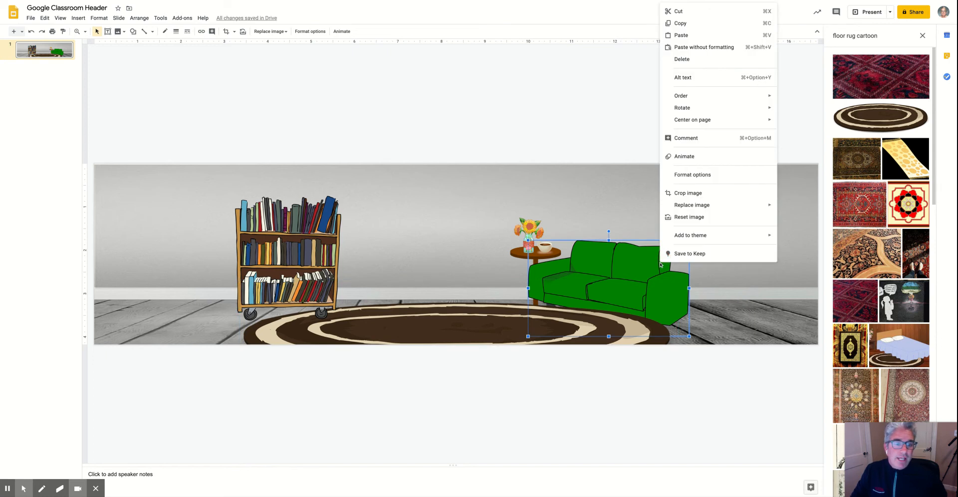
pyautogui.moveTo(699, 101)
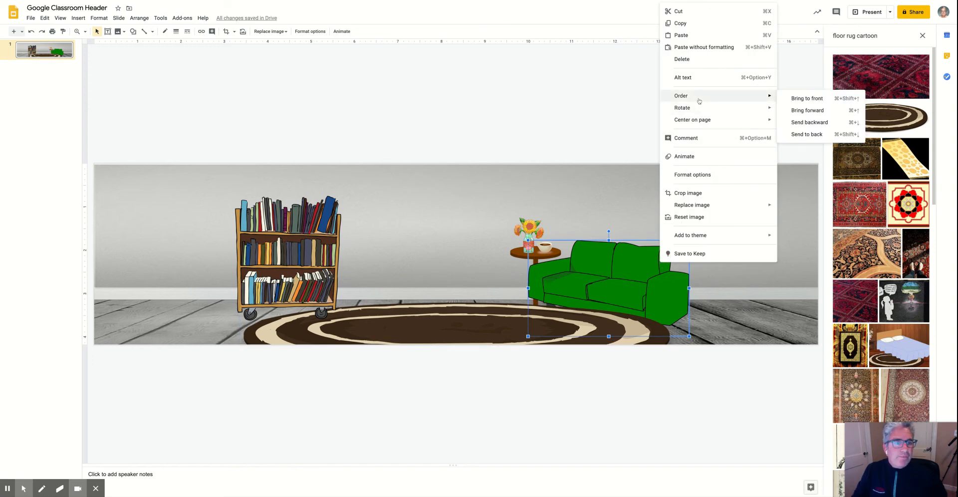
pyautogui.click(808, 111)
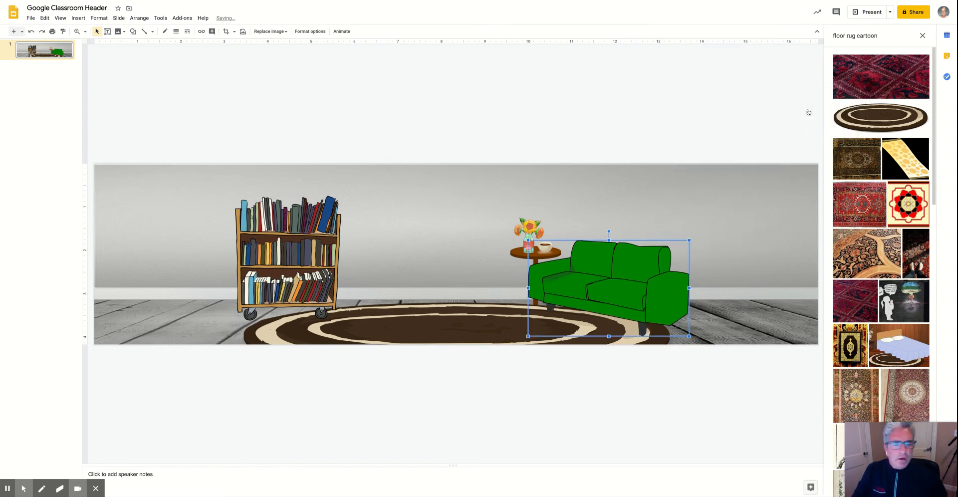
# Bring the round side table beside the couch forward so that its base stands in front of the rug
pyautogui.click(516, 253)
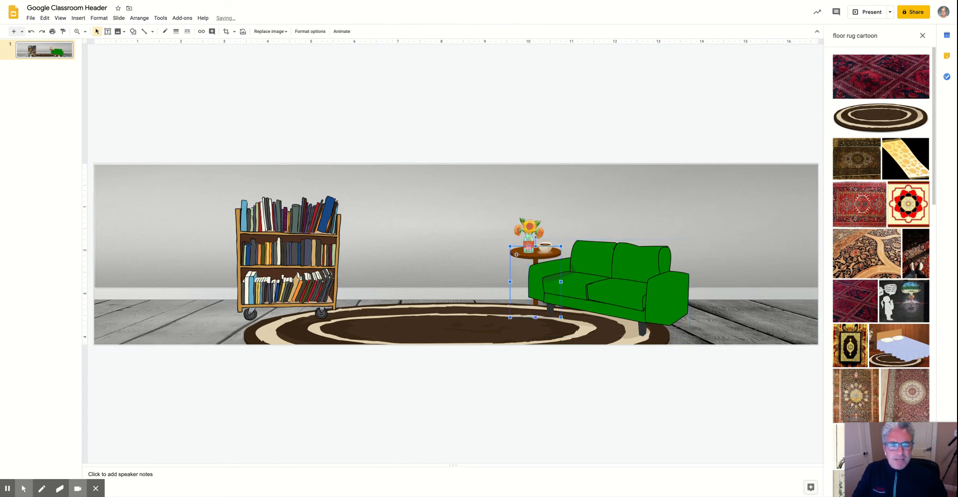
pyautogui.rightClick(517, 255)
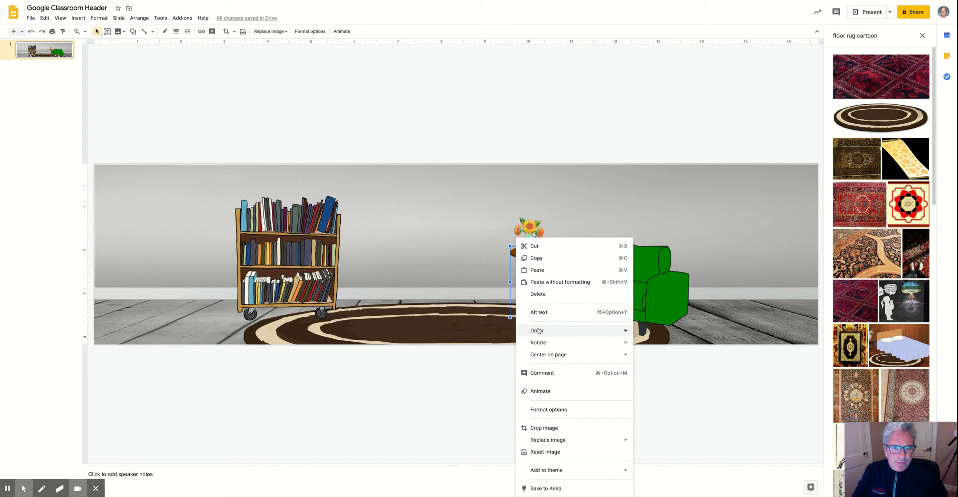
pyautogui.moveTo(562, 332)
pyautogui.click(661, 345)
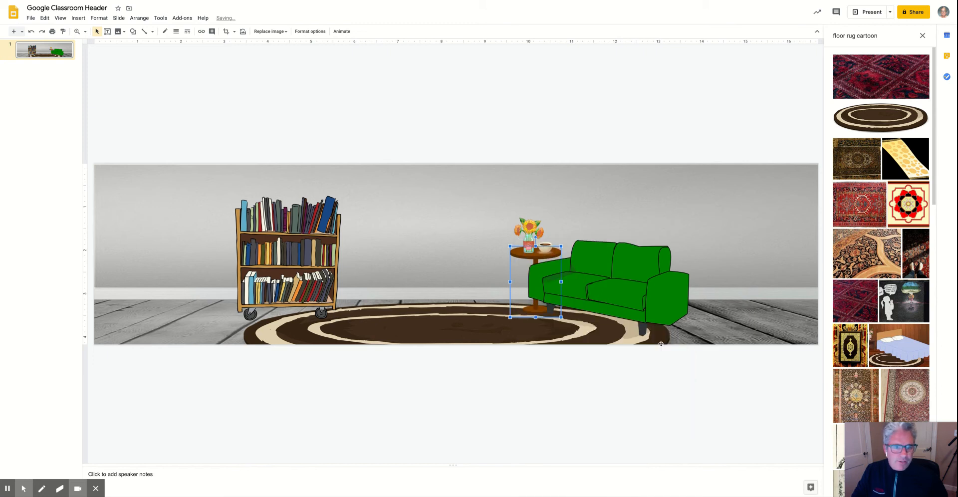
pyautogui.click(476, 331)
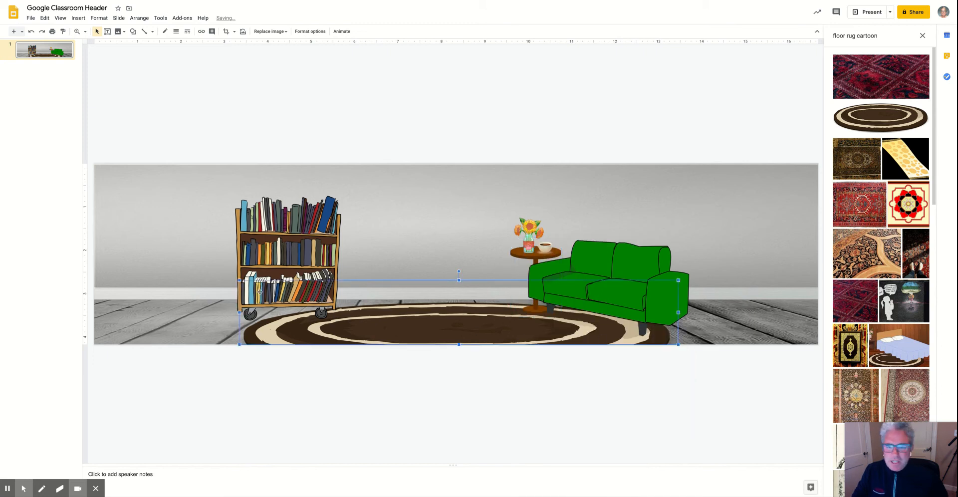
pyautogui.click(274, 248)
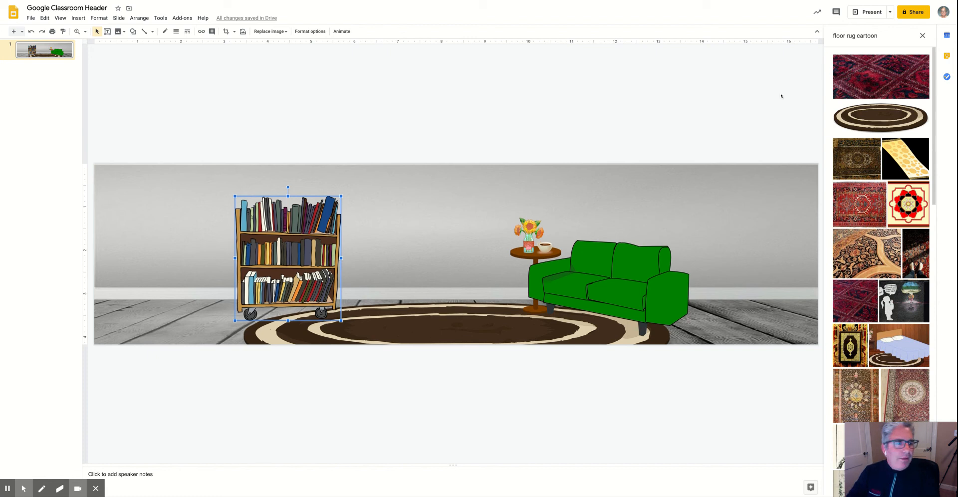
# Search the web images for "floor coffee table cartoon"
pyautogui.doubleClick(851, 35)
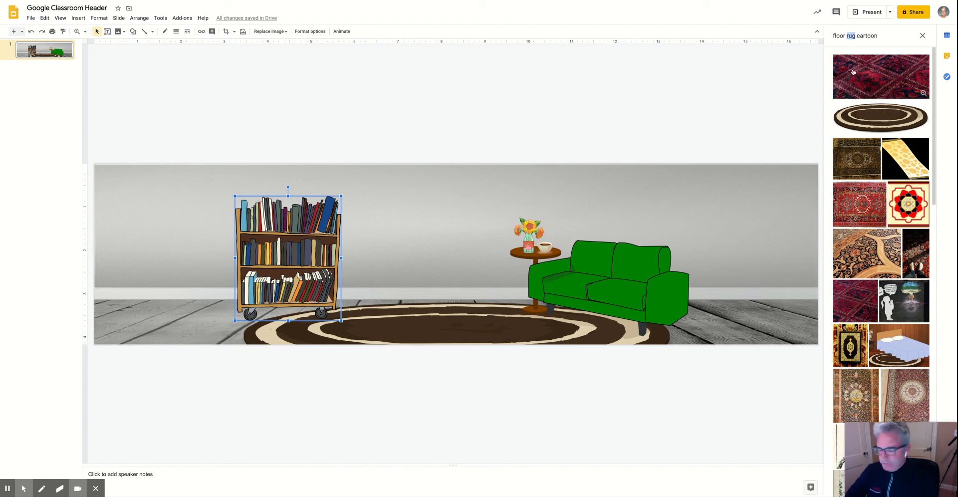
pyautogui.write('coffee ta')
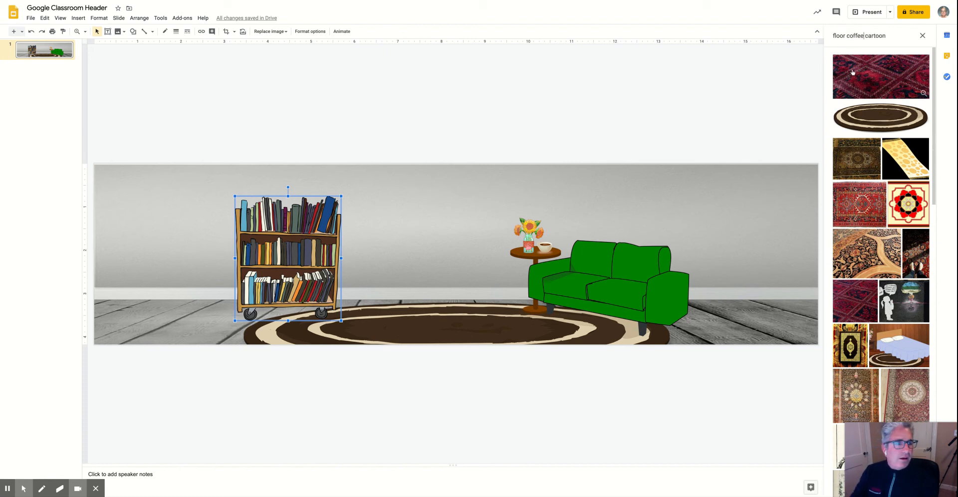
pyautogui.write('ble')
pyautogui.press('Return')
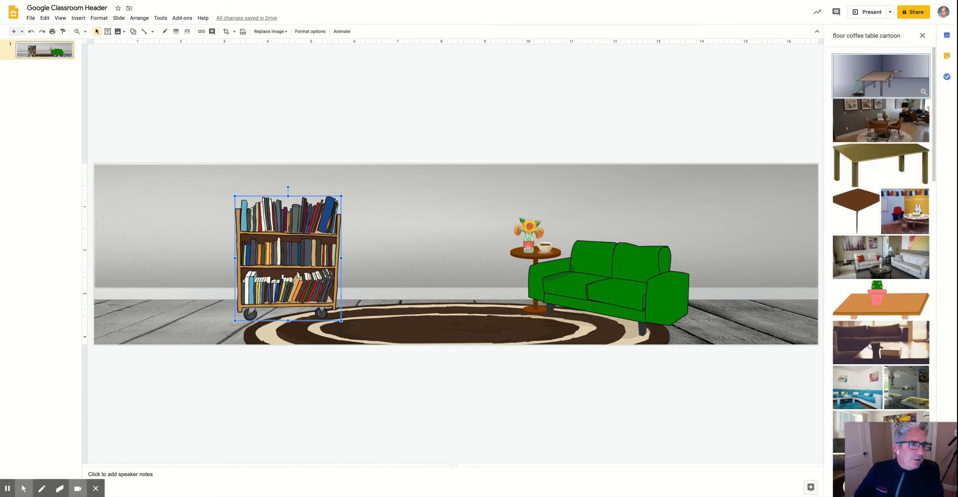
# Replace the image search with "transparent table cartoon"
pyautogui.doubleClick(856, 35)
pyautogui.press('BackSpace')
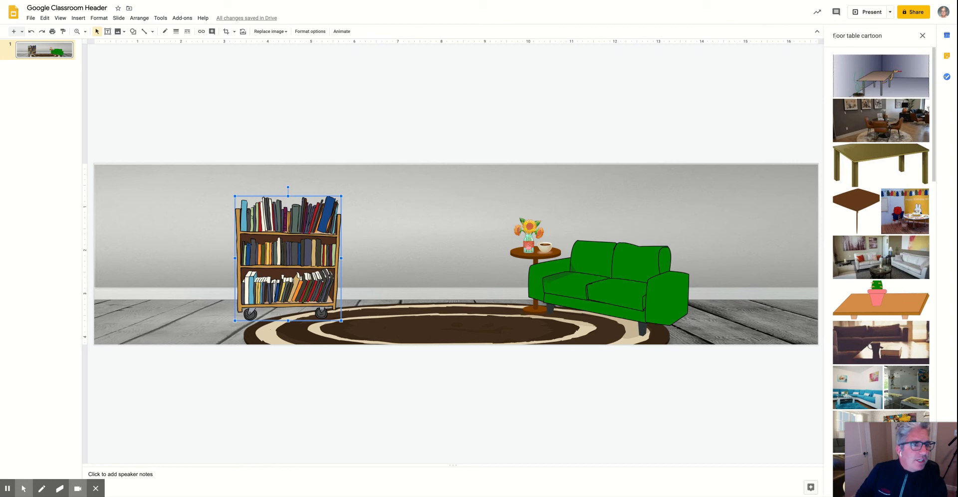
pyautogui.doubleClick(839, 36)
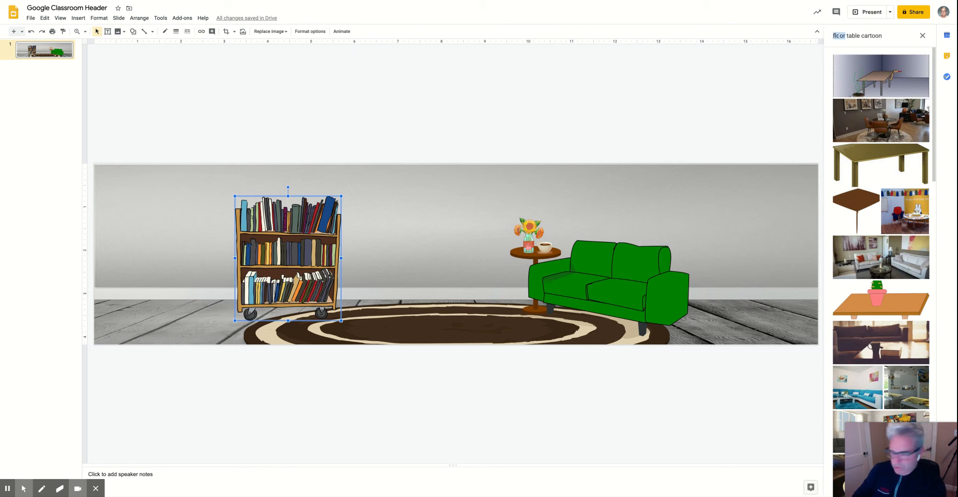
pyautogui.moveTo(839, 36); pyautogui.dragTo(882, 37)
pyautogui.write('tr')
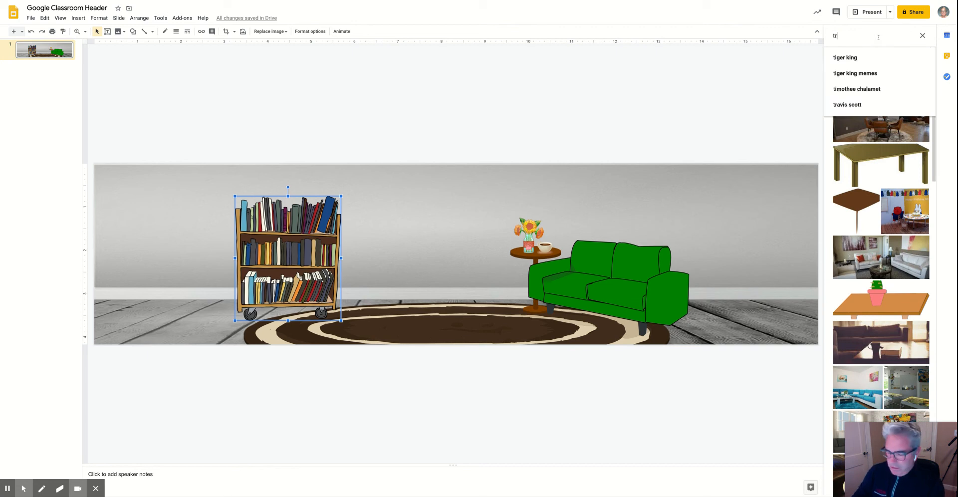
pyautogui.write('ansparent')
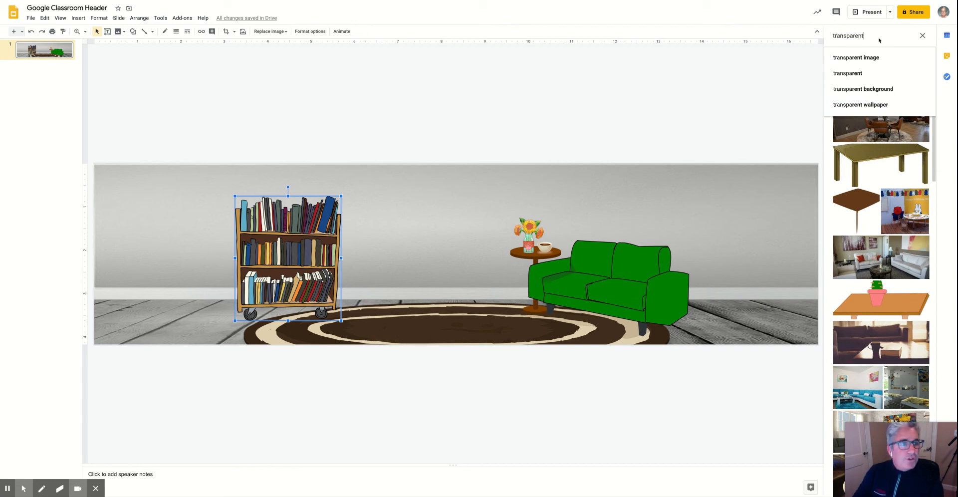
pyautogui.write(' table cartoon')
pyautogui.press('Return')
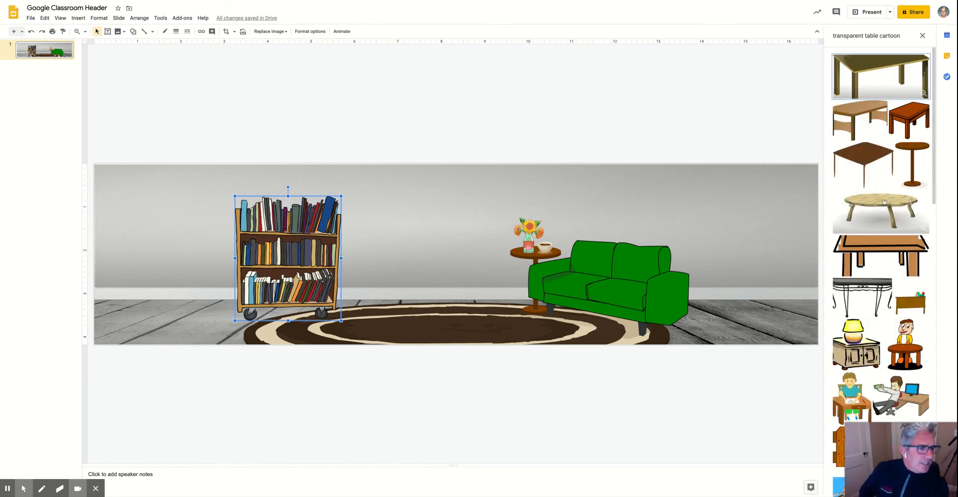
# Insert the oval light-wood table, shrink it to well under half its size and nudge it up onto the rug
pyautogui.click(884, 202)
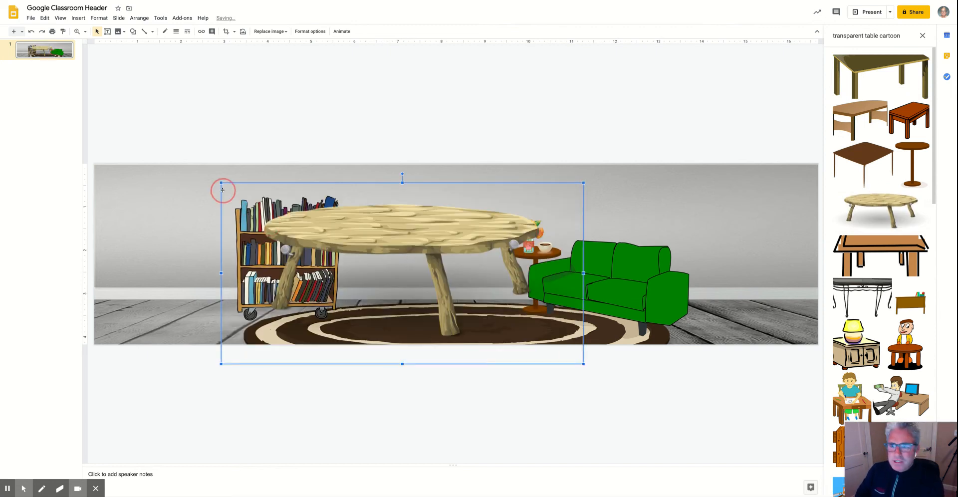
pyautogui.moveTo(220, 183); pyautogui.dragTo(435, 310)
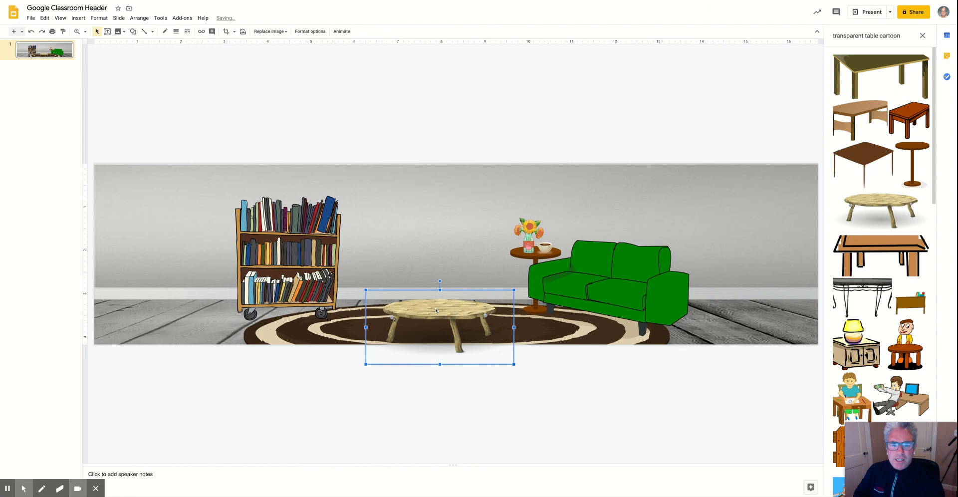
pyautogui.press('Up')
pyautogui.press('Up')
pyautogui.press('Up')
pyautogui.press('Up')
pyautogui.press('Up')
pyautogui.press('Up')
pyautogui.press('Up')
pyautogui.press('Up')
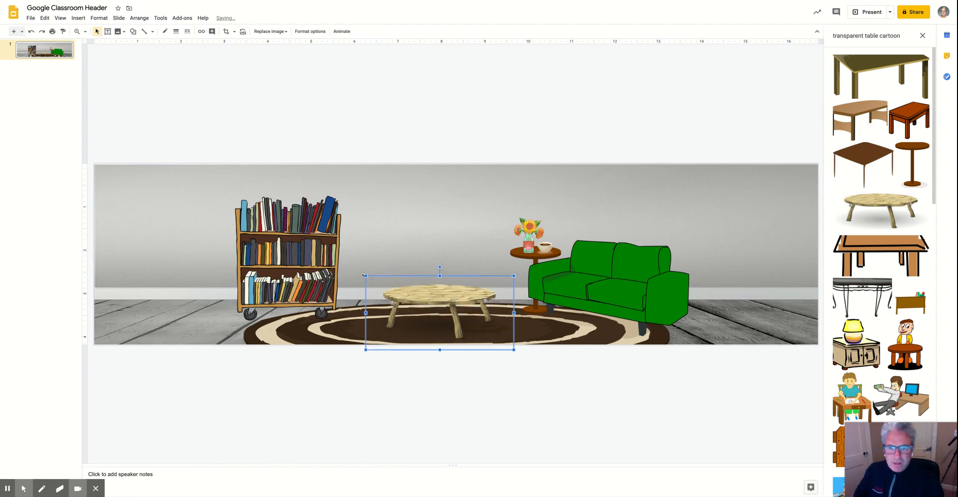
# Shrink the oval wooden table further and nudge it left and slightly up to the middle of the rug
pyautogui.moveTo(366, 276); pyautogui.dragTo(405, 303)
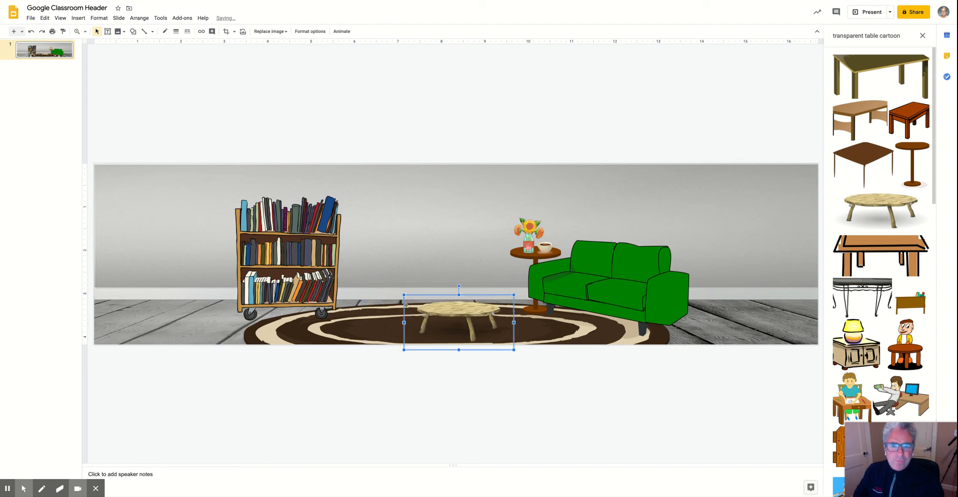
pyautogui.press('Left')
pyautogui.press('Left')
pyautogui.press('Left')
pyautogui.press('Left')
pyautogui.press('Up')
pyautogui.press('Up')
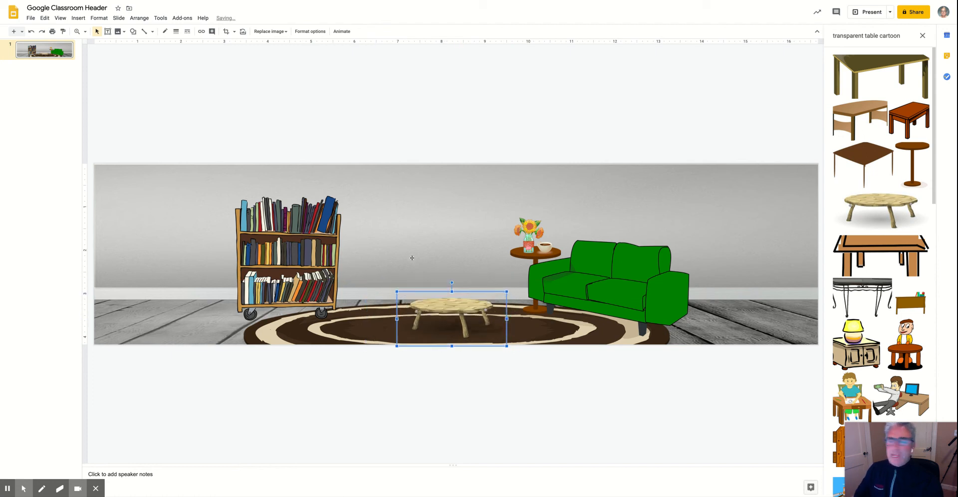
# Search the web images for "transparent flowers cartoon"
pyautogui.doubleClick(872, 36)
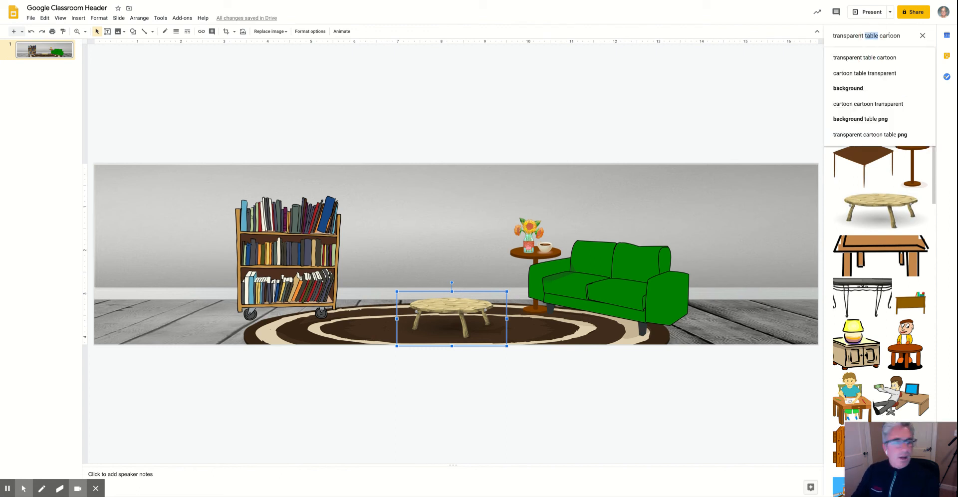
pyautogui.write('flowers')
pyautogui.press('Return')
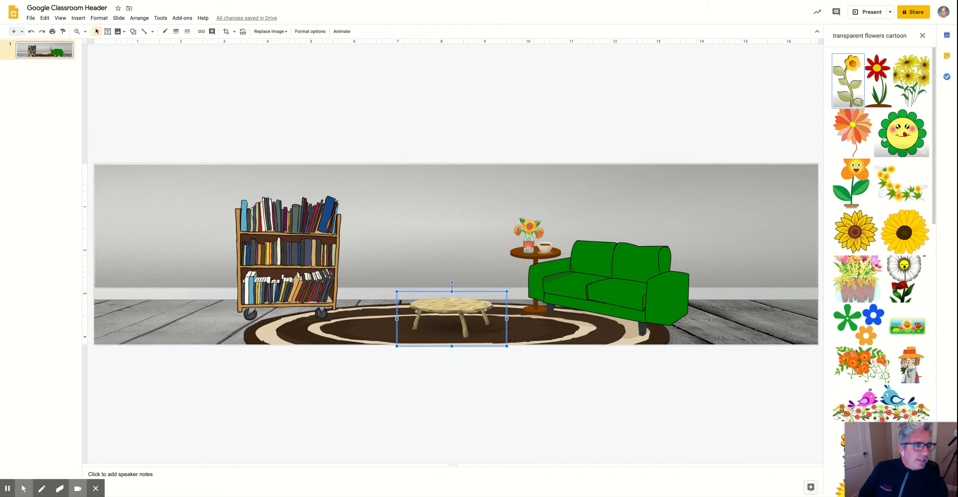
# Refine the image search to look for a transparent cartoon flower vase
pyautogui.doubleClick(876, 36)
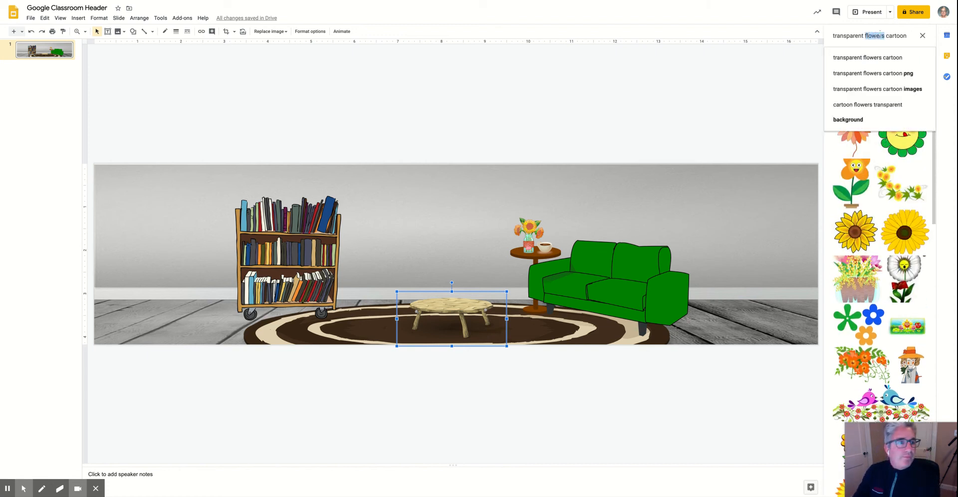
pyautogui.write('flower vase')
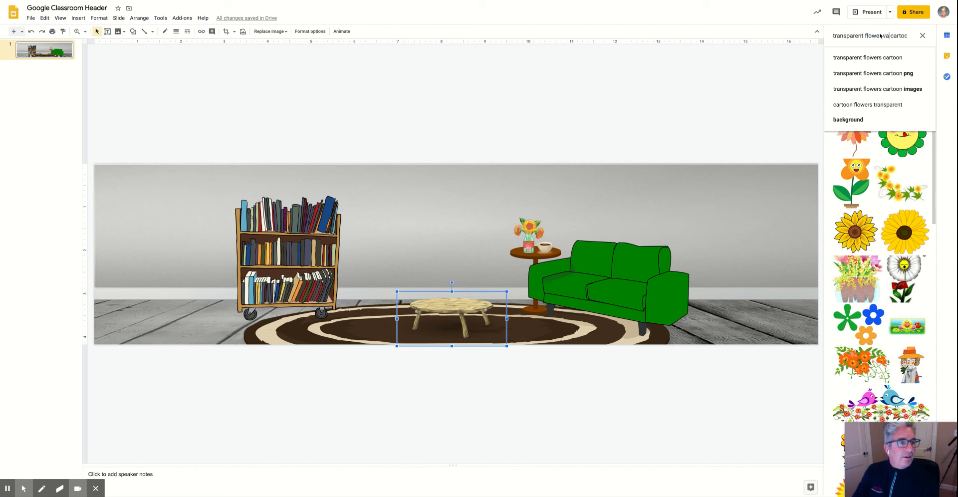
pyautogui.press('Return')
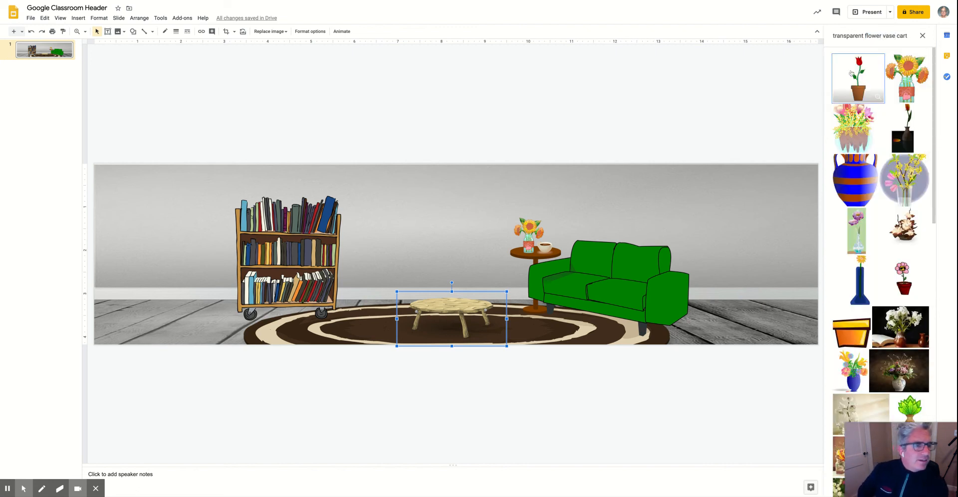
# Insert the blue vase with brown stripes, shrink it and place it slightly left of centre on the oval wooden table
pyautogui.click(861, 179)
pyautogui.moveTo(861, 180); pyautogui.dragTo(415, 238)
pyautogui.moveTo(357, 148); pyautogui.dragTo(436, 271)
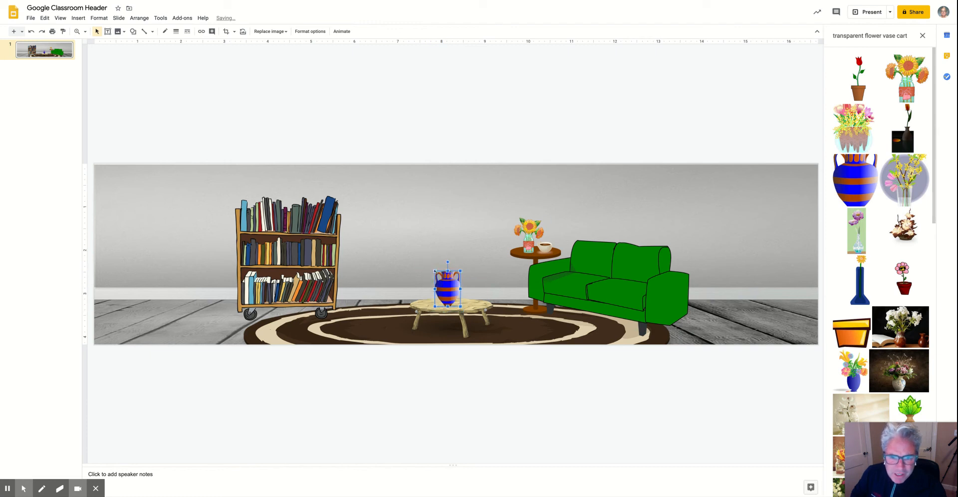
pyautogui.press('Left')
pyautogui.press('Left')
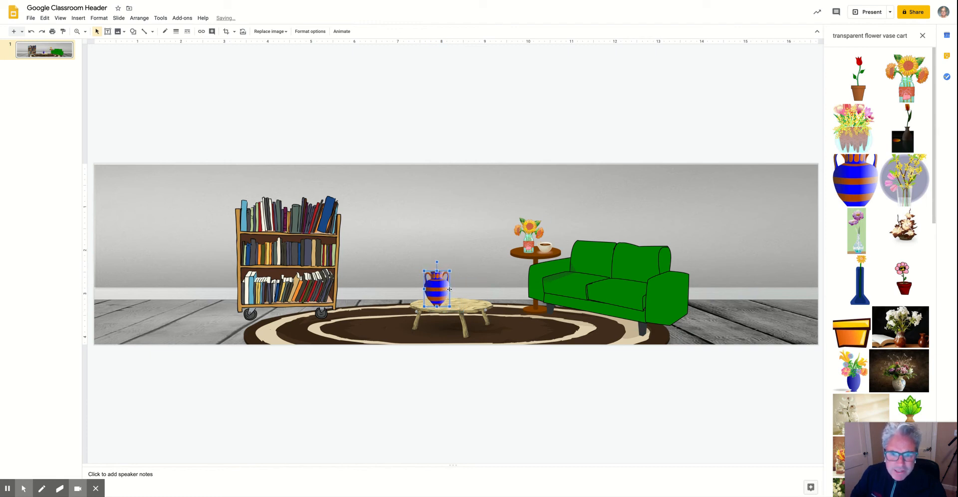
# Insert the pink flower in a red pot, shrink it and place it on the oval table to the right of the blue vase
pyautogui.click(468, 300)
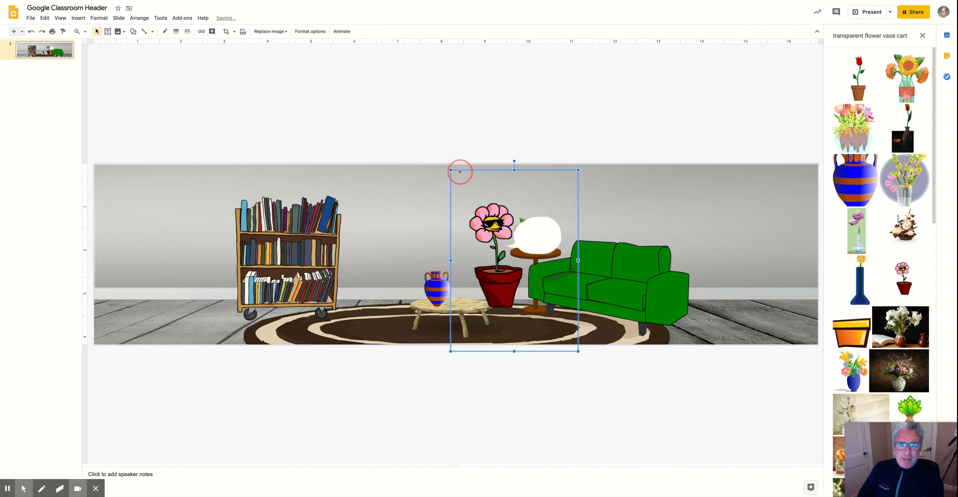
pyautogui.moveTo(451, 170); pyautogui.dragTo(492, 321)
pyautogui.press('Up')
pyautogui.press('Up')
pyautogui.press('Up')
pyautogui.press('Up')
pyautogui.press('Up')
pyautogui.press('Up')
pyautogui.press('Up')
pyautogui.press('Up')
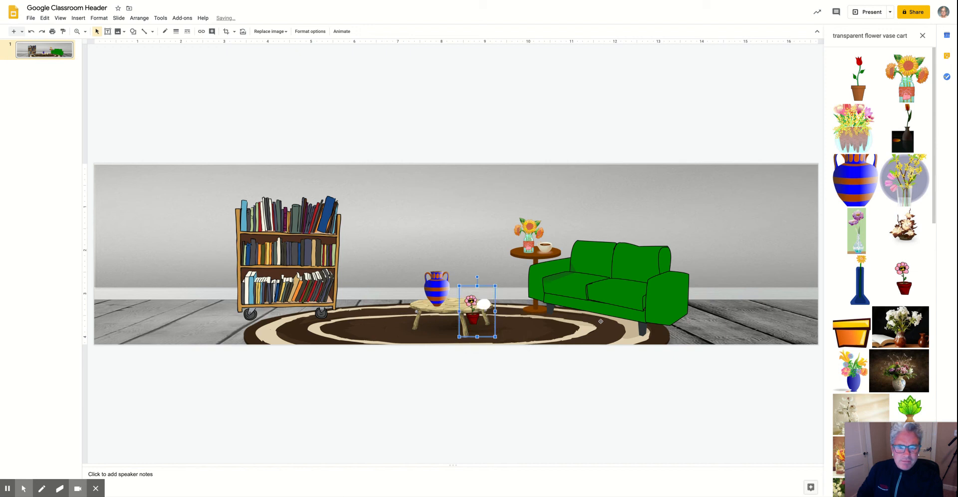
pyautogui.press('Left')
pyautogui.press('Up')
pyautogui.press('Down')
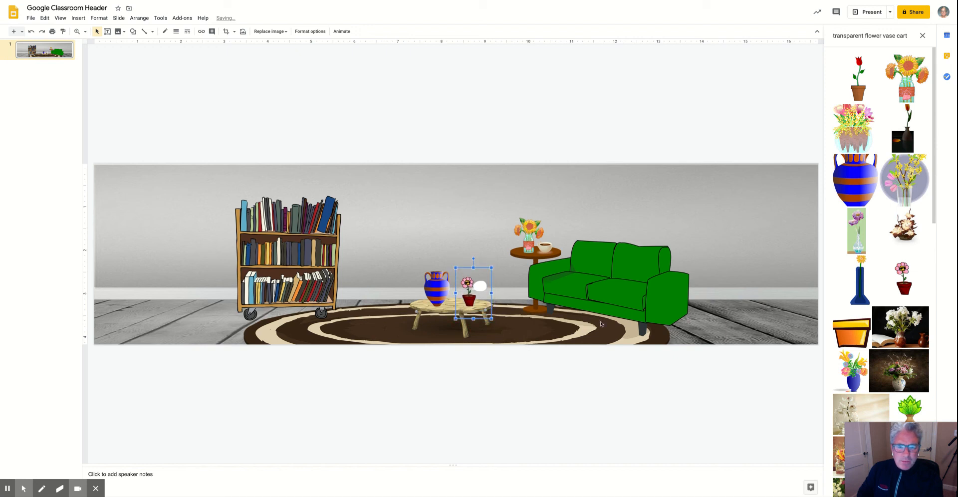
pyautogui.click(409, 223)
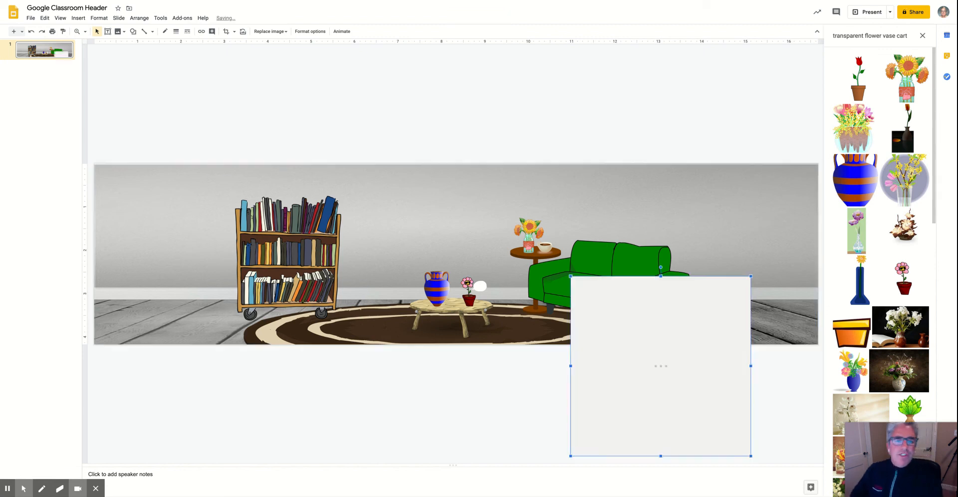
# Insert the seated Bitmoji in the red sweater, move it onto the left half of the green sofa and shrink it slightly
pyautogui.moveTo(652, 314); pyautogui.dragTo(579, 257)
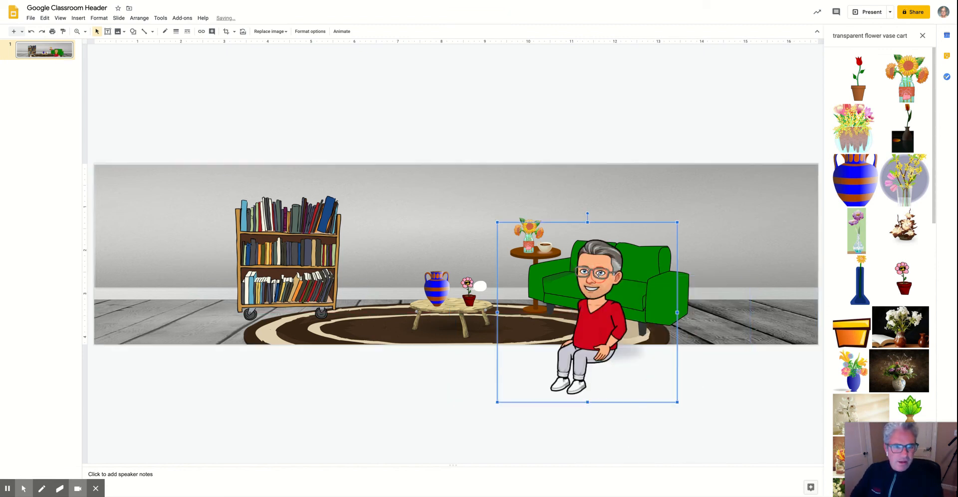
pyautogui.press('Up')
pyautogui.press('Up')
pyautogui.press('Up')
pyautogui.press('Up')
pyautogui.press('Up')
pyautogui.press('Up')
pyautogui.press('Up')
pyautogui.press('Up')
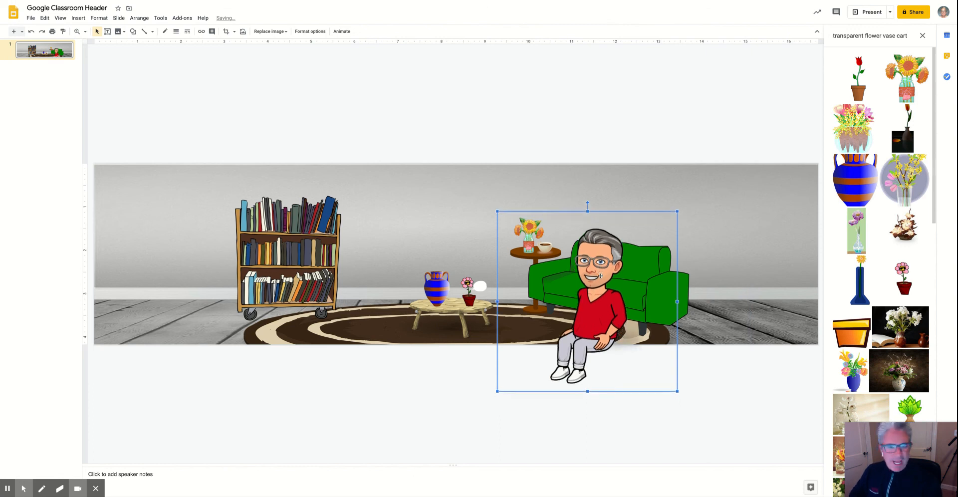
pyautogui.press('Up')
pyautogui.press('Up')
pyautogui.press('Up')
pyautogui.press('Up')
pyautogui.press('Up')
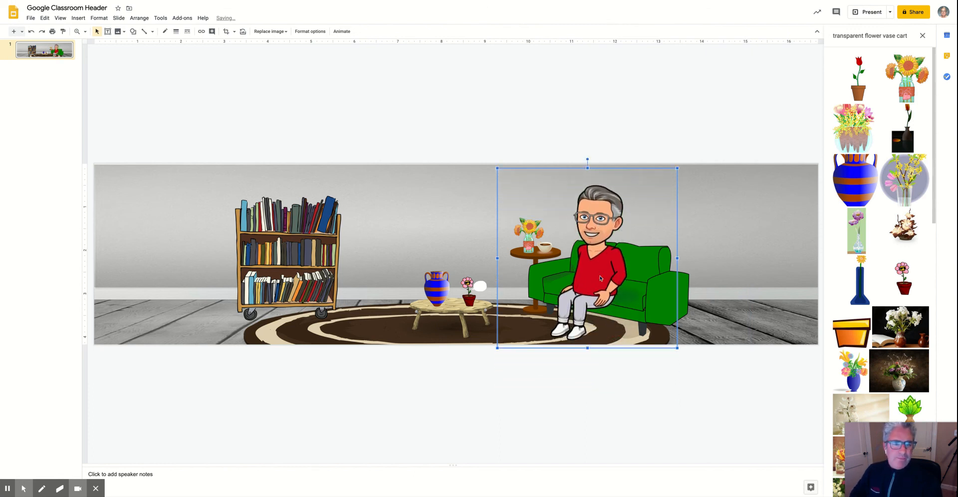
pyautogui.press('Left')
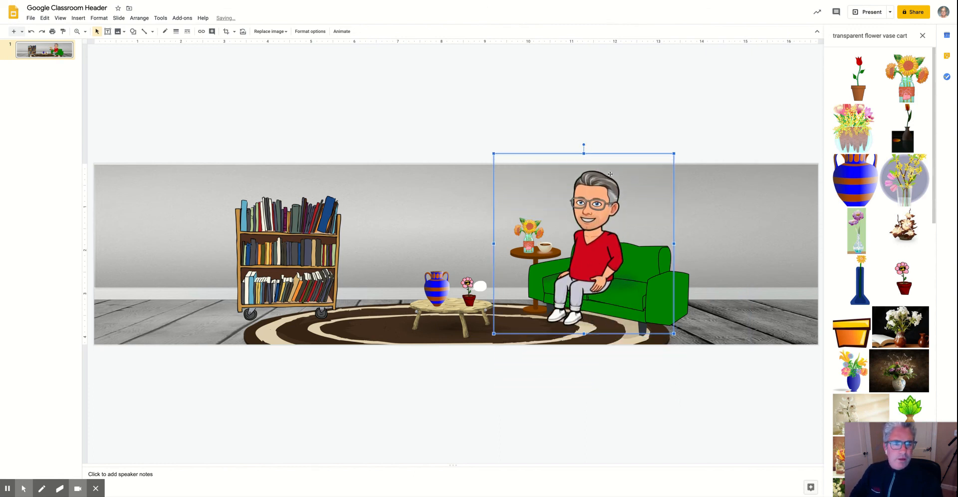
pyautogui.moveTo(674, 153); pyautogui.dragTo(656, 167)
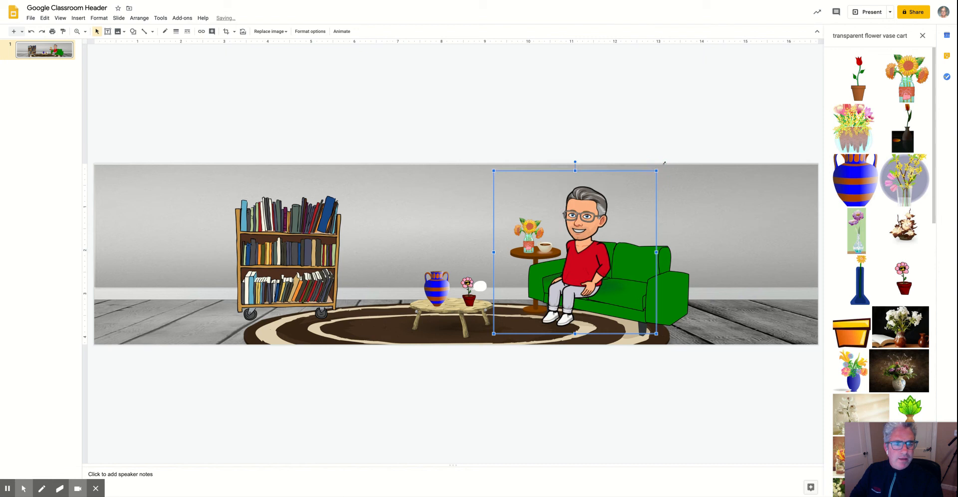
pyautogui.moveTo(659, 233); pyautogui.dragTo(663, 229)
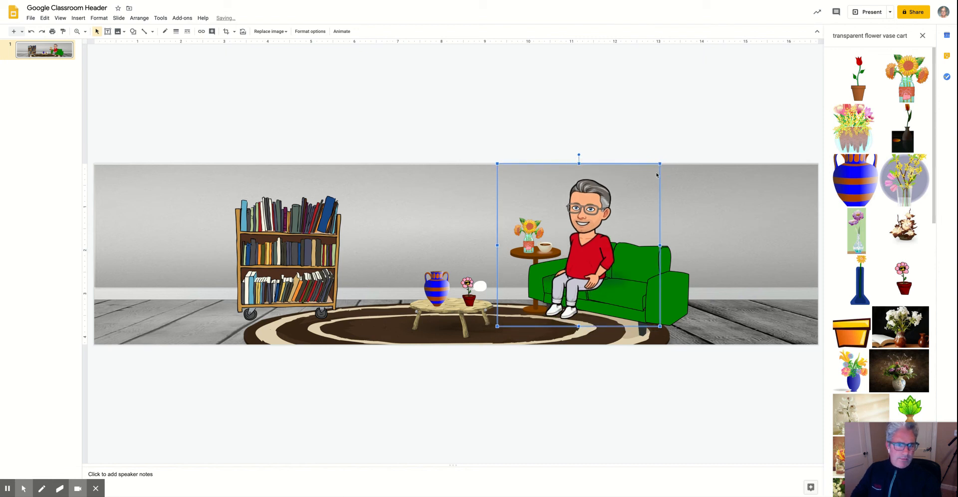
# Try the seated Bitmoji slightly farther right on the green sofa and move it back to its previous spot
pyautogui.press('Right')
pyautogui.press('Right')
pyautogui.press('Right')
pyautogui.press('Right')
pyautogui.press('Right')
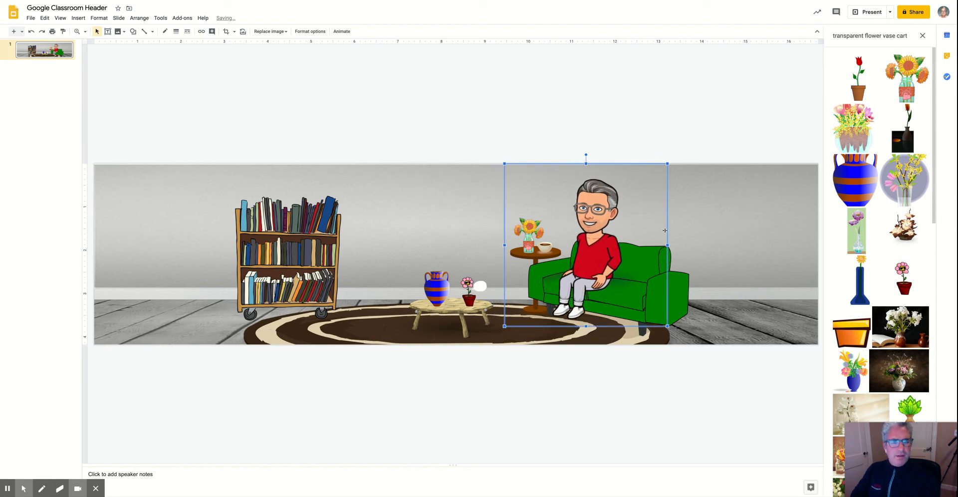
pyautogui.press('Right')
pyautogui.press('Right')
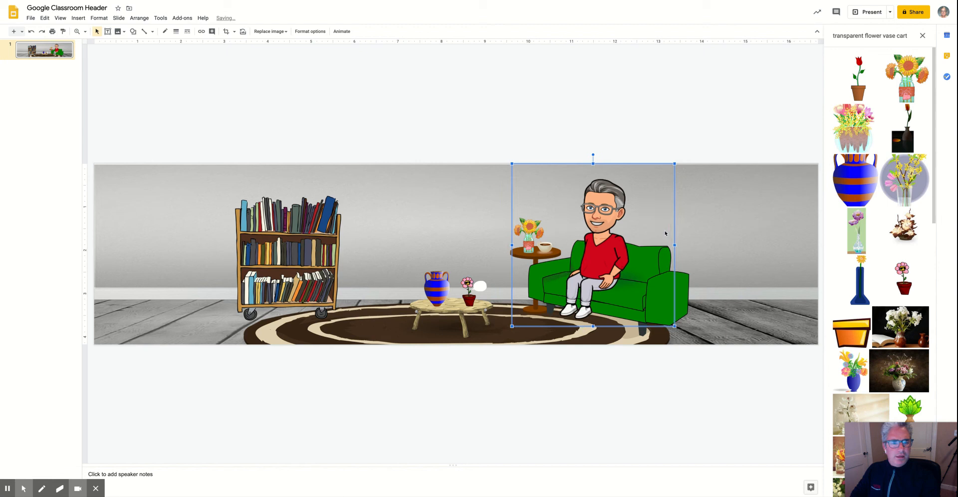
pyautogui.press('Left')
pyautogui.press('Left')
pyautogui.press('Right')
pyautogui.press('Right')
pyautogui.press('Left')
pyautogui.press('Left')
pyautogui.press('Left')
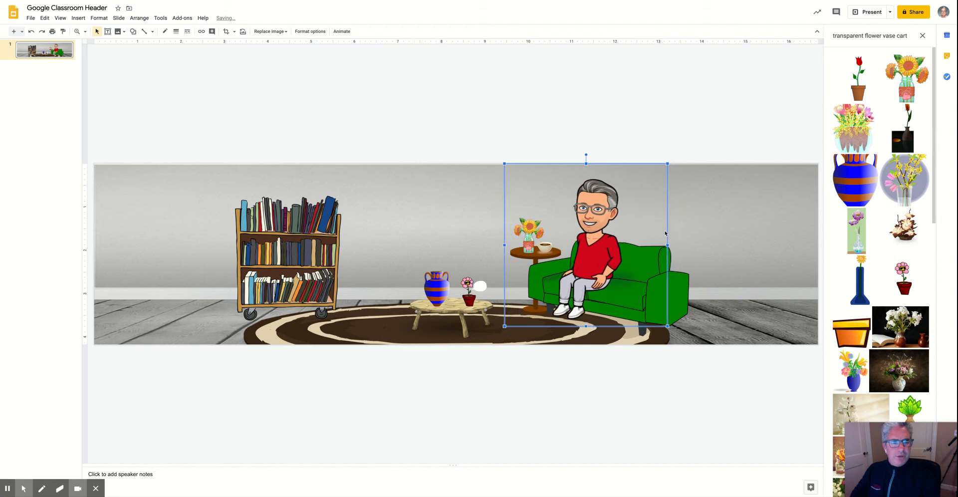
pyautogui.press('Left')
pyautogui.press('Left')
pyautogui.click(442, 149)
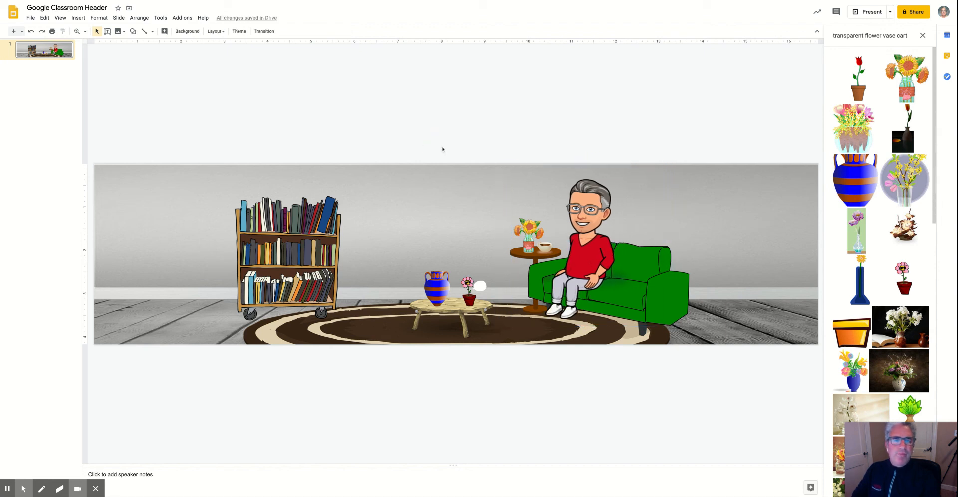
# Search the web images for "transparent laptop cartoon"
pyautogui.click(892, 35)
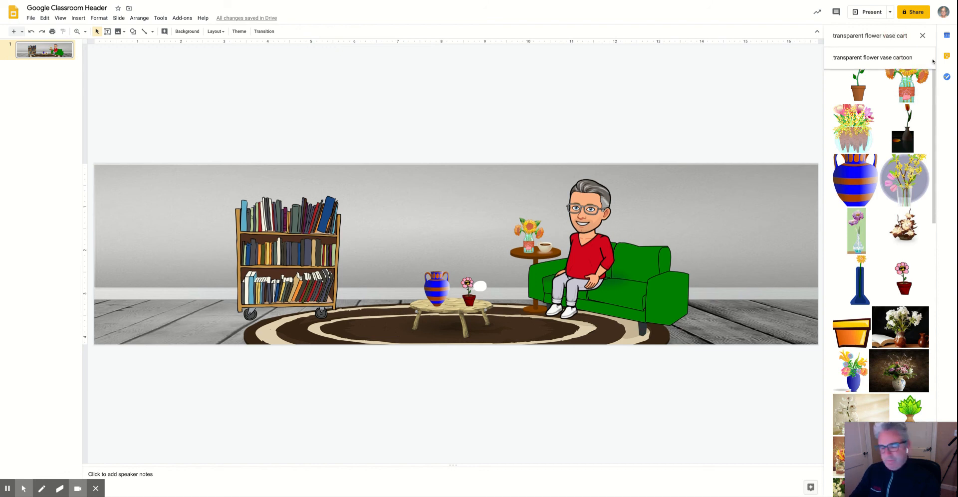
pyautogui.press('BackSpace')
pyautogui.press('BackSpace')
pyautogui.press('BackSpace')
pyautogui.press('BackSpace')
pyautogui.press('BackSpace')
pyautogui.press('BackSpace')
pyautogui.press('BackSpace')
pyautogui.press('BackSpace')
pyautogui.press('BackSpace')
pyautogui.press('BackSpace')
pyautogui.press('BackSpace')
pyautogui.write('lapto')
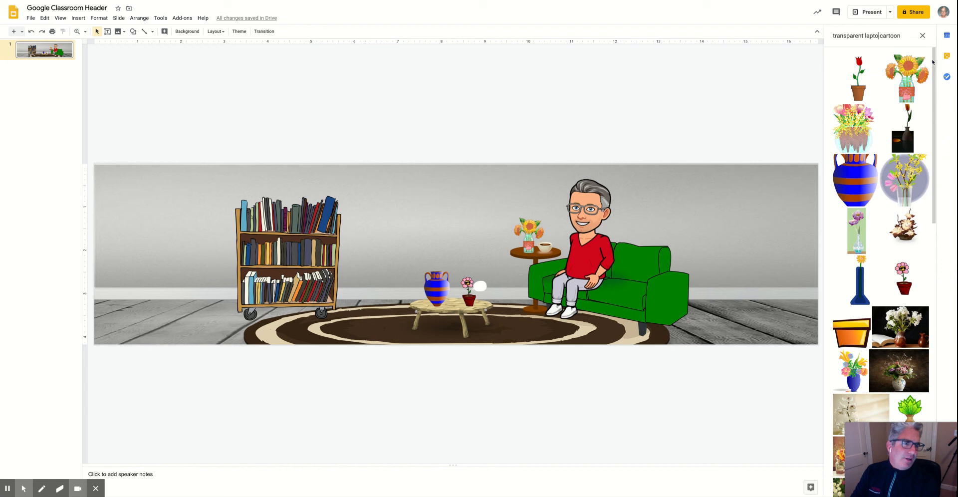
pyautogui.write('p')
pyautogui.press('Return')
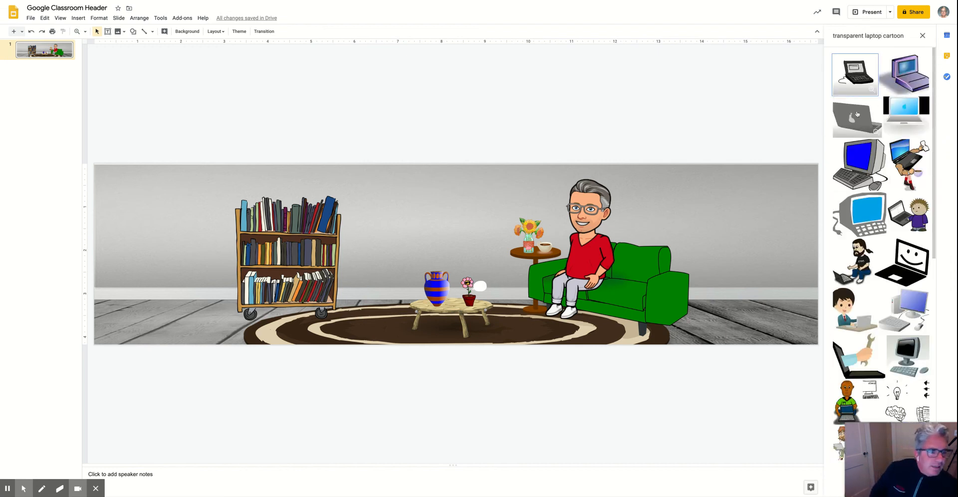
# Insert the gray laptop seen from behind, shrink it strongly and place it on the seated Bitmoji's lap
pyautogui.moveTo(854, 114); pyautogui.dragTo(472, 230)
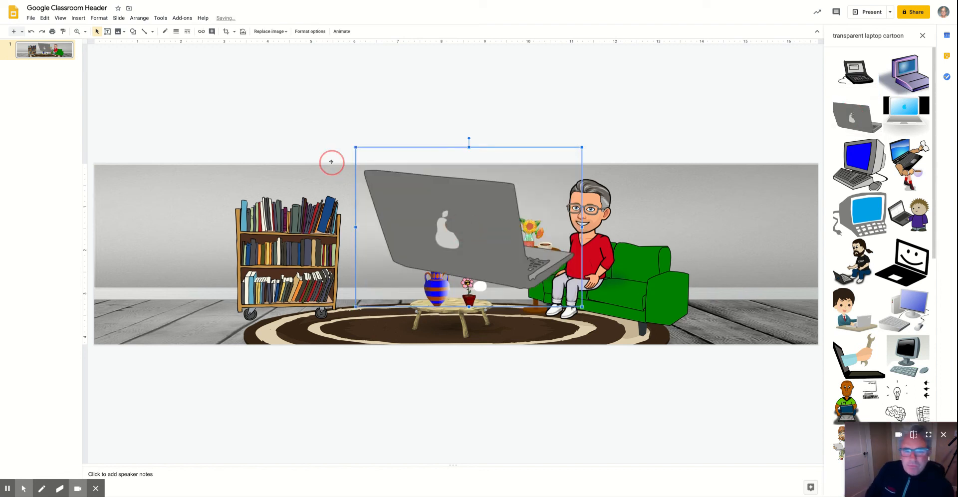
pyautogui.moveTo(355, 147); pyautogui.dragTo(536, 274)
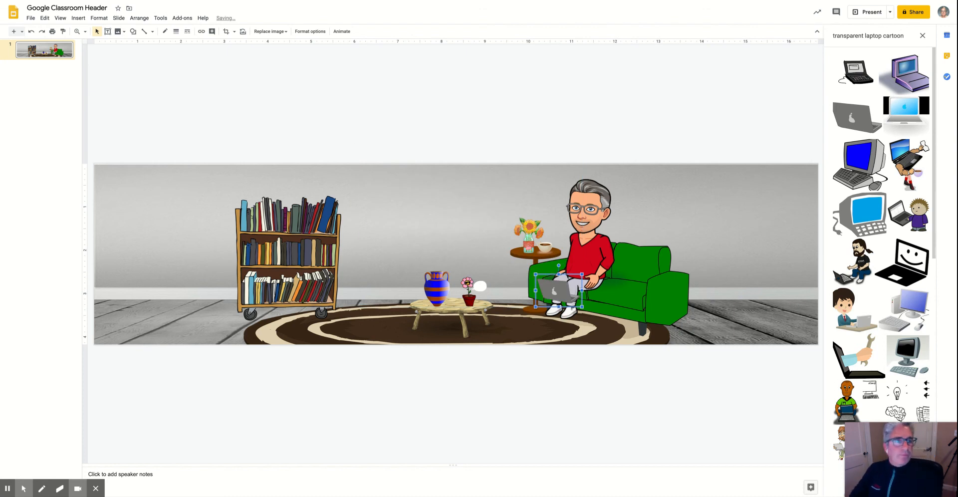
pyautogui.moveTo(537, 293); pyautogui.dragTo(538, 278)
pyautogui.press('Up')
pyautogui.press('Right')
pyautogui.press('Right')
pyautogui.press('Right')
pyautogui.press('Right')
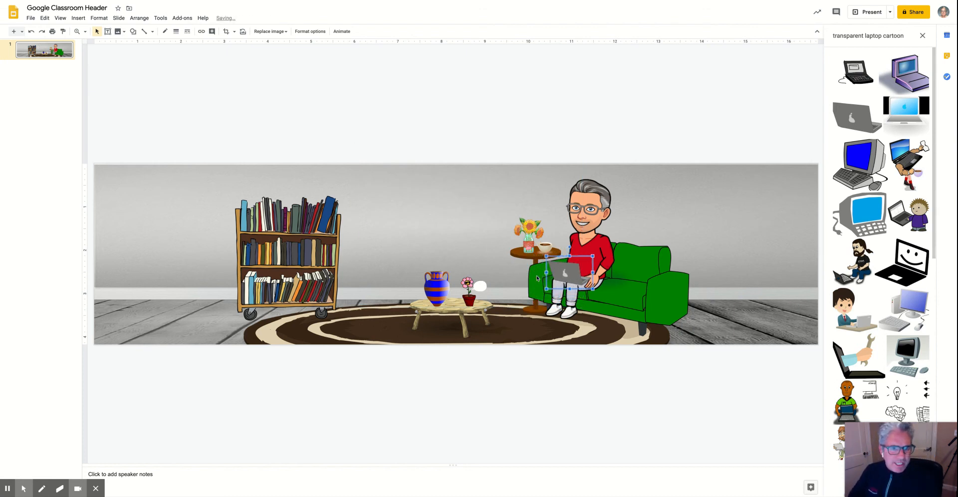
pyautogui.press('Left')
pyautogui.press('Right')
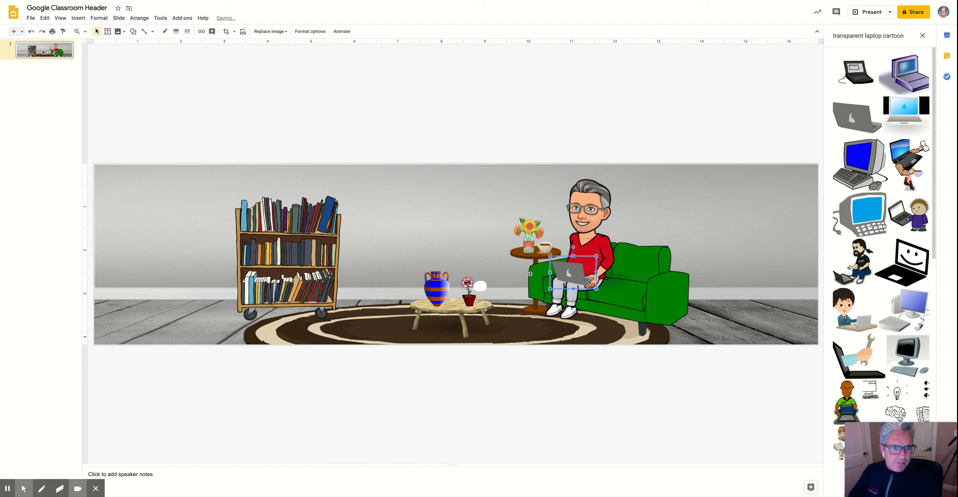
# Enlarge the laptop slightly and nudge it left and down so it sits between the Bitmoji's hands and knees
pyautogui.moveTo(550, 256); pyautogui.dragTo(541, 250)
pyautogui.press('Right')
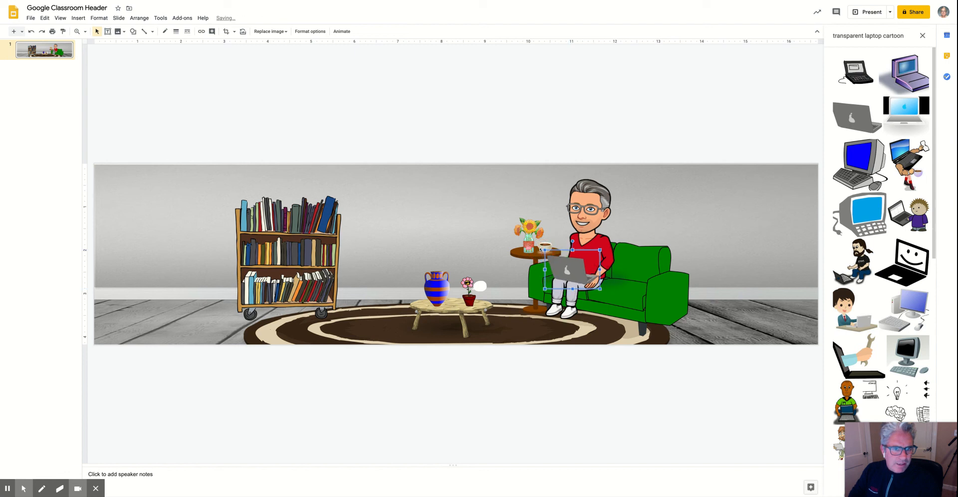
pyautogui.press('Left')
pyautogui.press('Left')
pyautogui.press('Down')
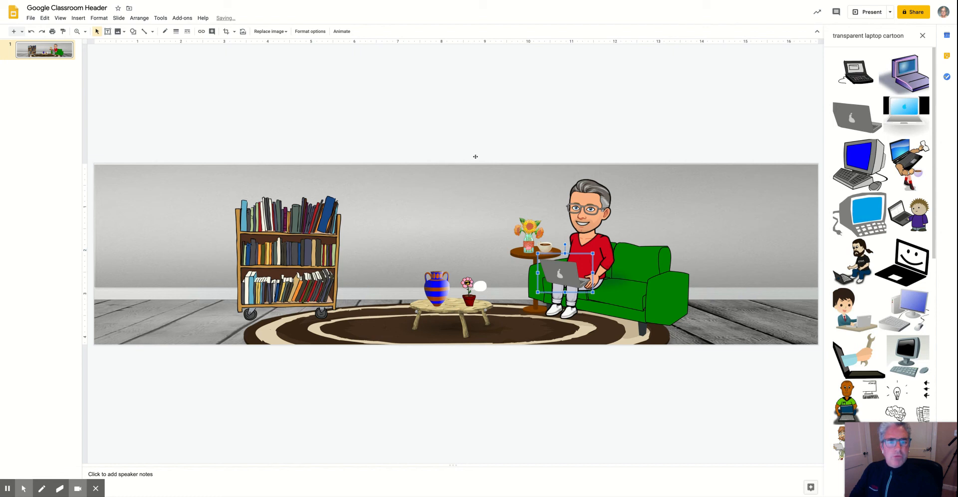
pyautogui.click(475, 126)
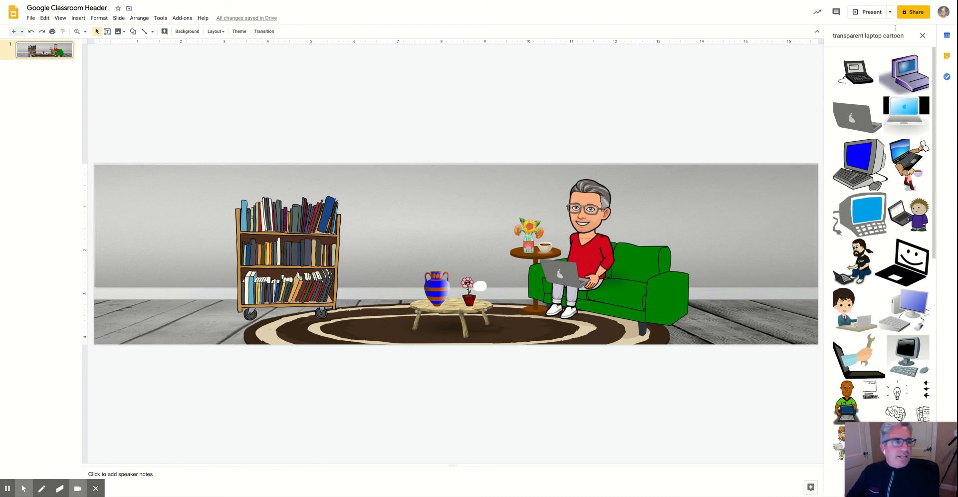
# Change the web image search to "transparent window cartoon"
pyautogui.click(881, 36)
pyautogui.press('BackSpace')
pyautogui.press('BackSpace')
pyautogui.press('BackSpace')
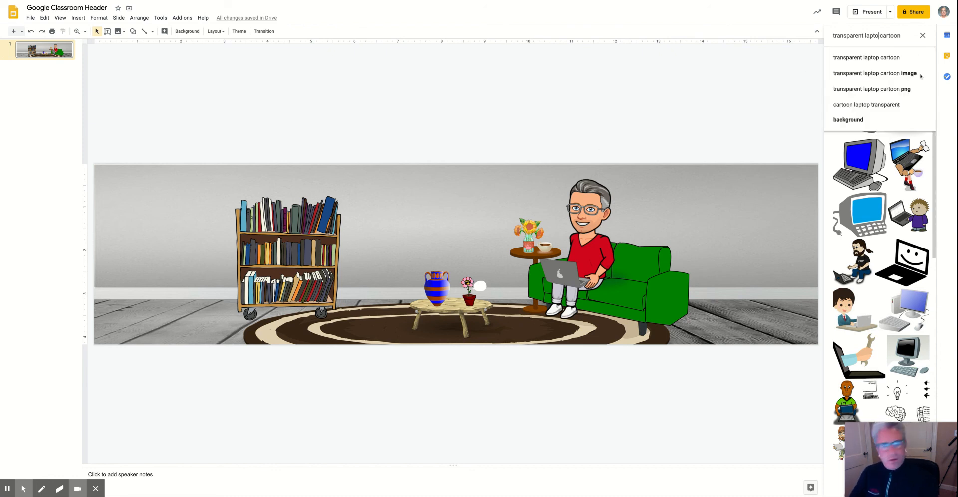
pyautogui.press('BackSpace')
pyautogui.press('BackSpace')
pyautogui.press('BackSpace')
pyautogui.write('window')
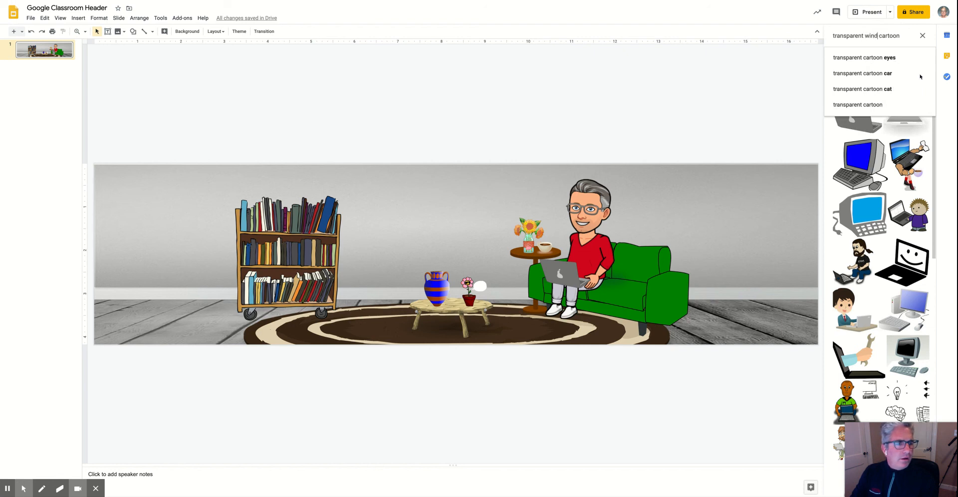
pyautogui.press('Return')
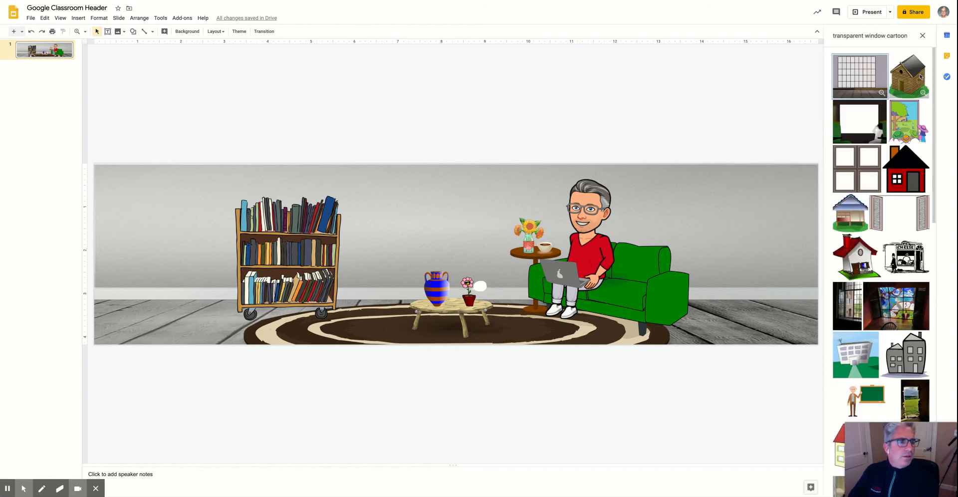
# Insert the open black-framed window with the sunset view and size it to fit the wall to the right of the Bitmoji
pyautogui.scroll(-3, 898, 99)
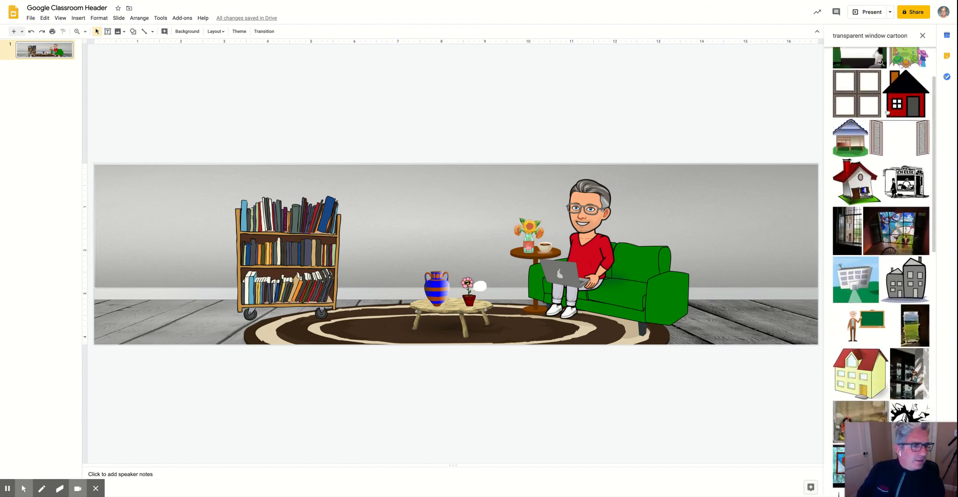
pyautogui.scroll(-5, 825, 117)
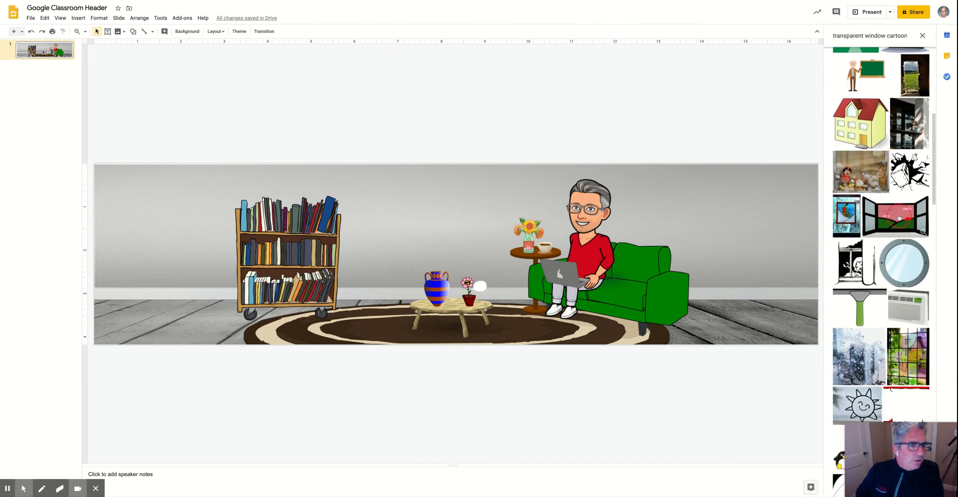
pyautogui.moveTo(897, 215); pyautogui.dragTo(687, 204)
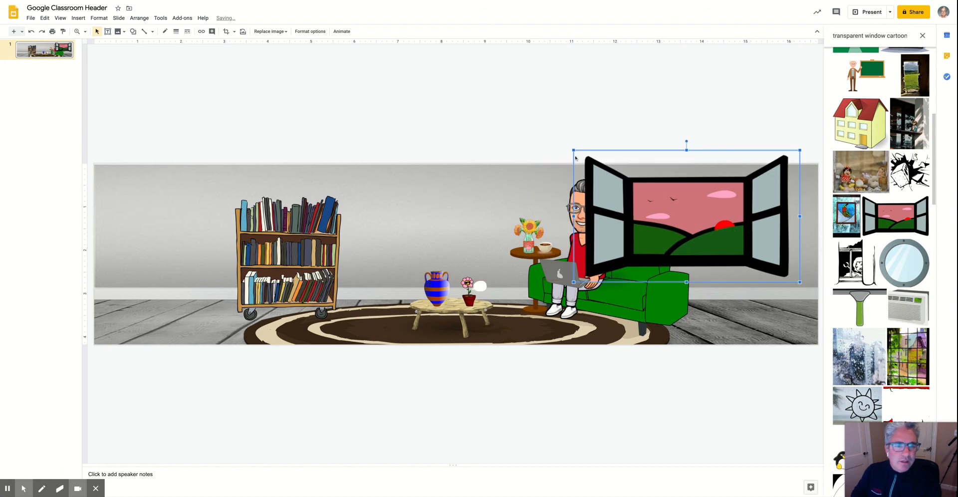
pyautogui.moveTo(573, 149); pyautogui.dragTo(690, 218)
pyautogui.moveTo(735, 248); pyautogui.dragTo(749, 196)
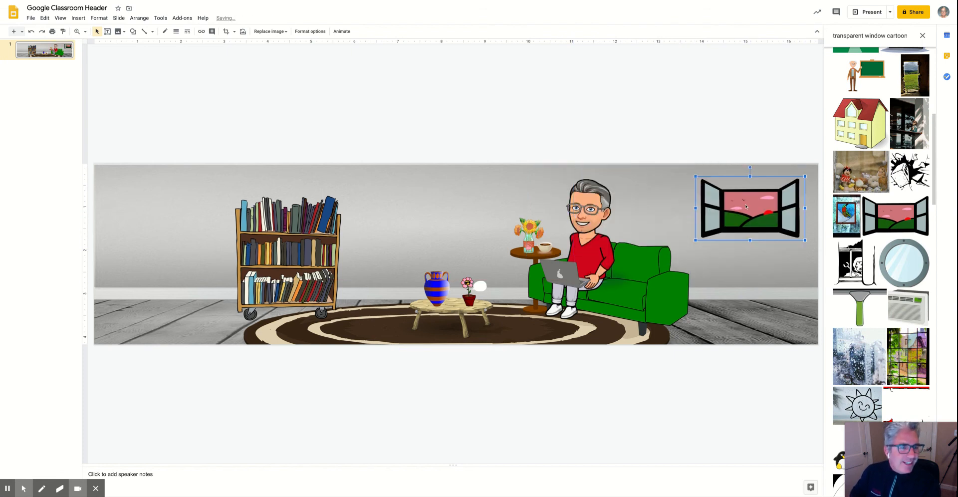
pyautogui.moveTo(703, 230); pyautogui.dragTo(669, 250)
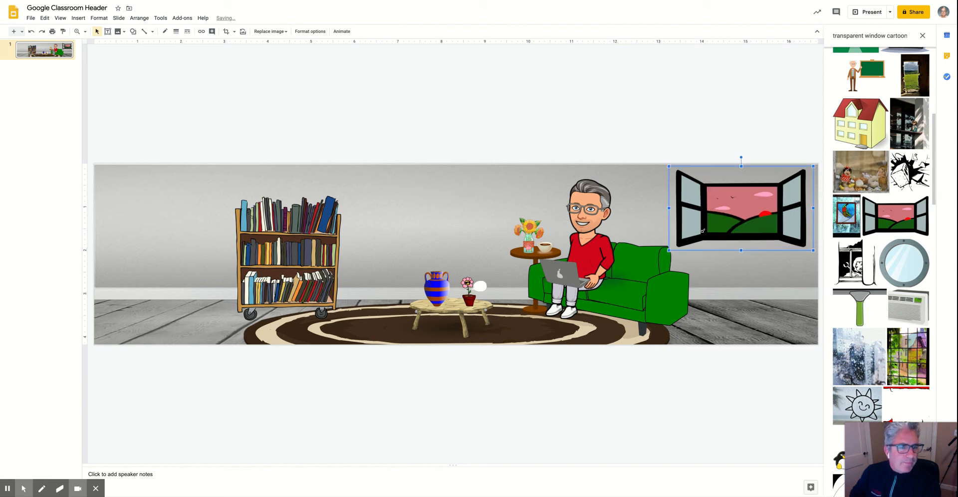
pyautogui.click(694, 133)
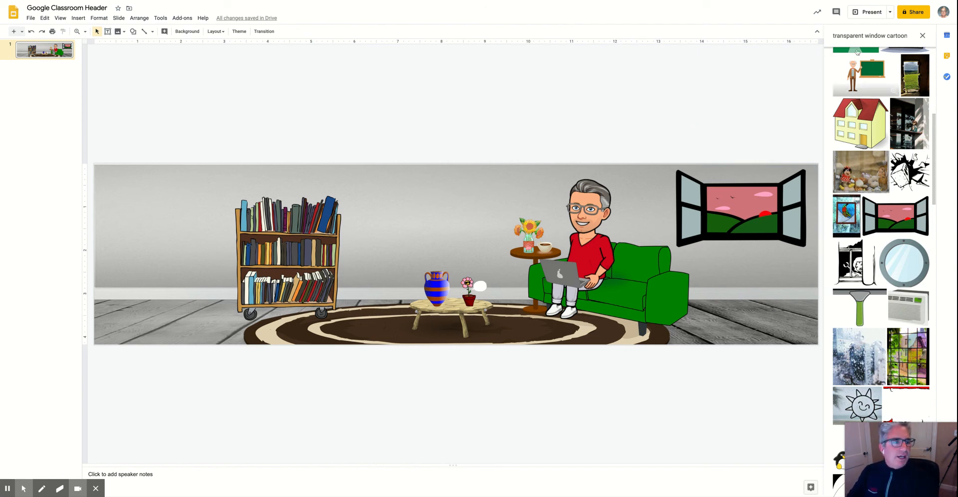
# Change the web image search to "transparent indoor palm tree cartoon" and look through the results for a suitable indoor plant
pyautogui.doubleClick(877, 35)
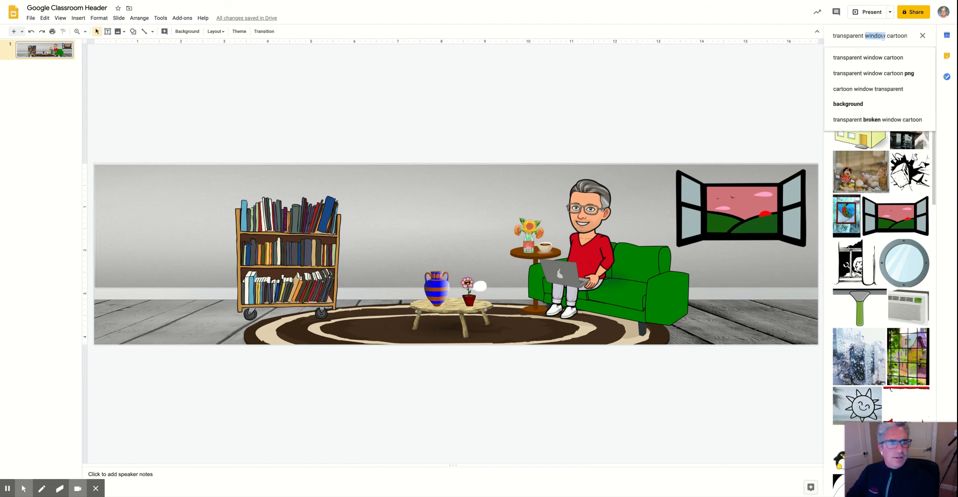
pyautogui.write('indoor pla')
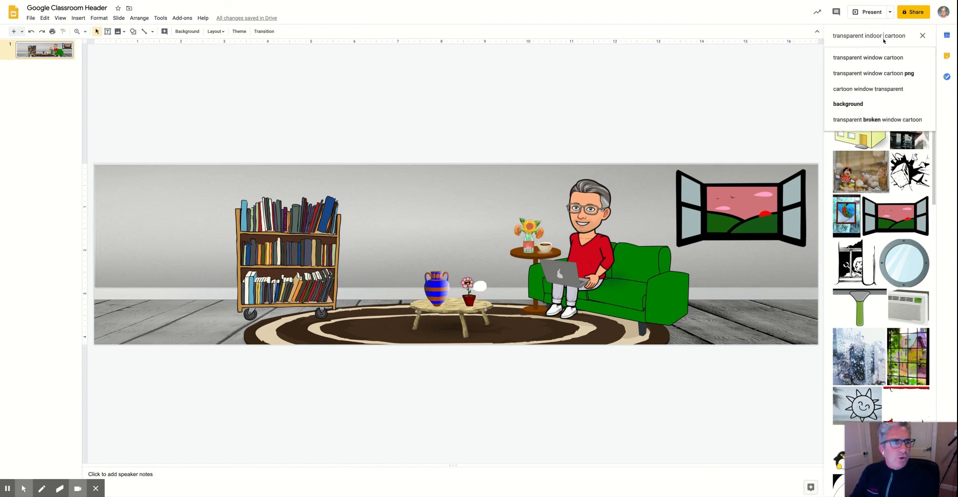
pyautogui.press('BackSpace')
pyautogui.press('BackSpace')
pyautogui.write('alm')
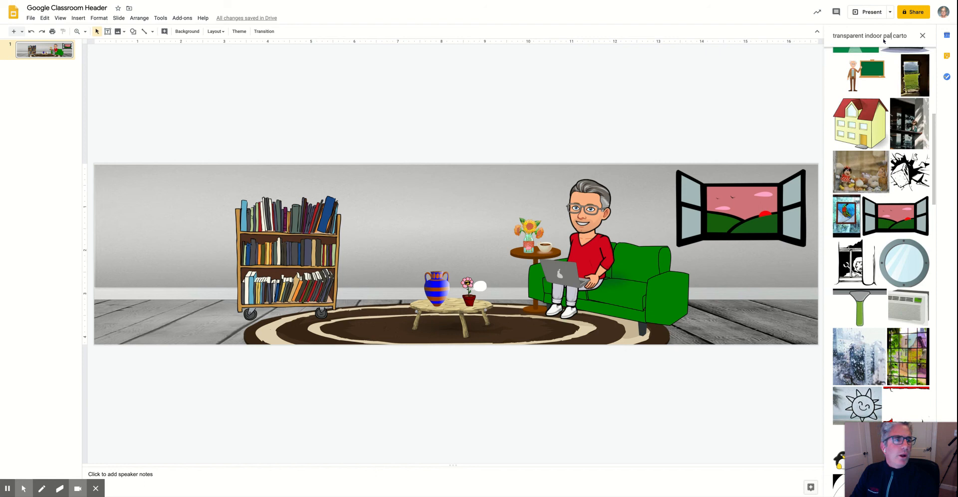
pyautogui.write(' tree')
pyautogui.press('Return')
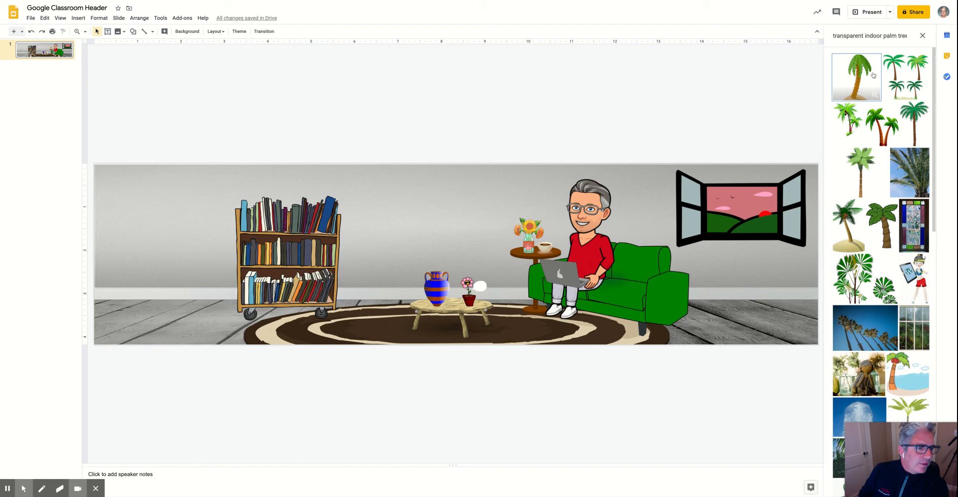
pyautogui.scroll(-5, 873, 75)
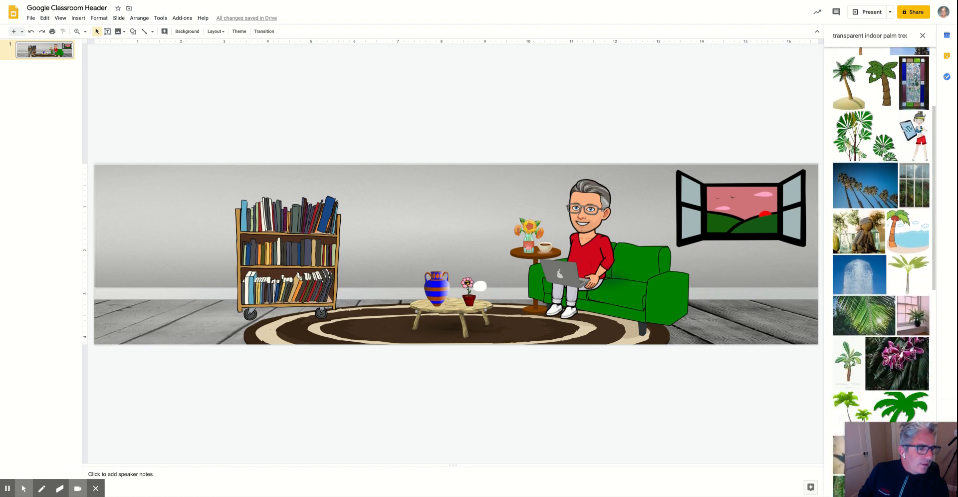
pyautogui.scroll(-3, 873, 75)
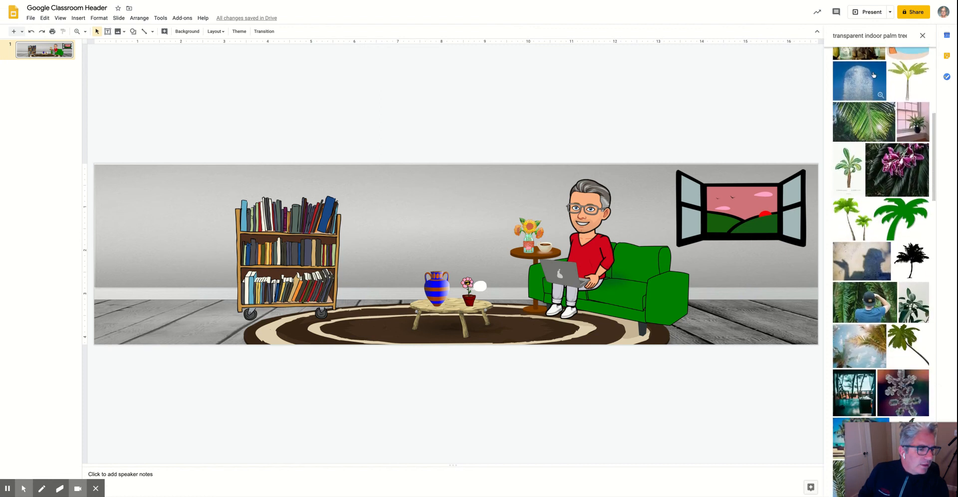
pyautogui.scroll(8, 878, 64)
pyautogui.scroll(1, 878, 64)
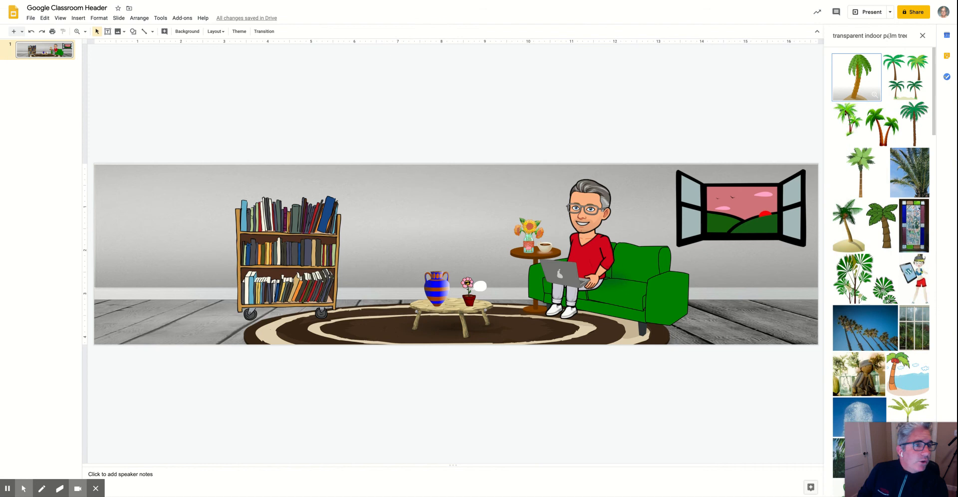
# Shorten the image search to "transparent indoor tree cartoon" and look over the results
pyautogui.doubleClick(888, 36)
pyautogui.press('BackSpace')
pyautogui.press('Return')
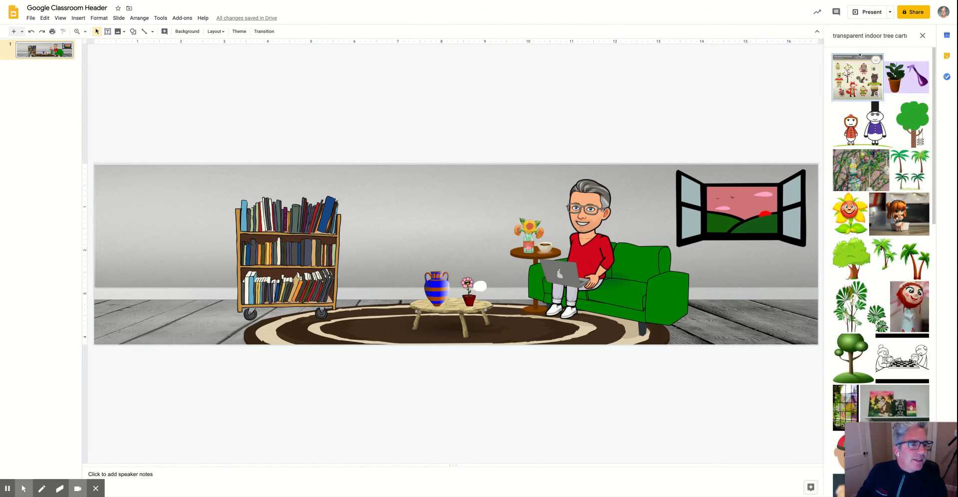
pyautogui.scroll(-3, 874, 99)
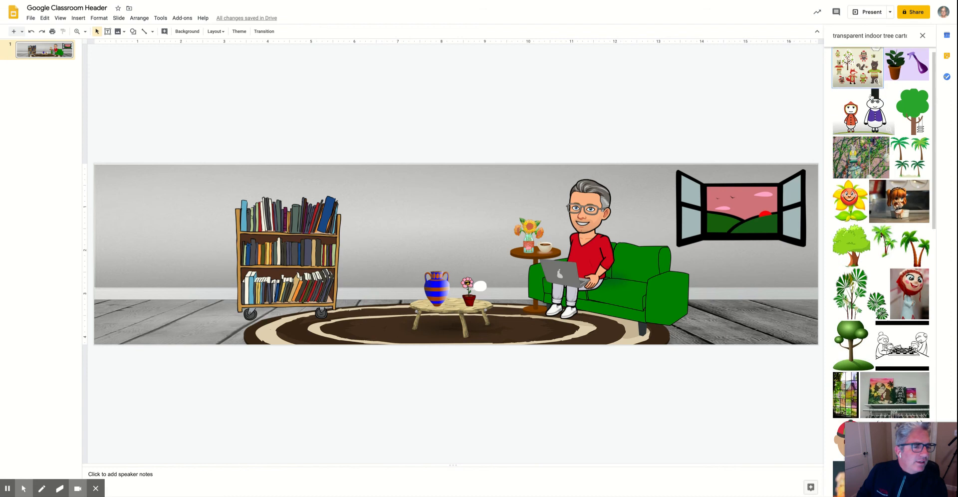
pyautogui.scroll(3, 874, 99)
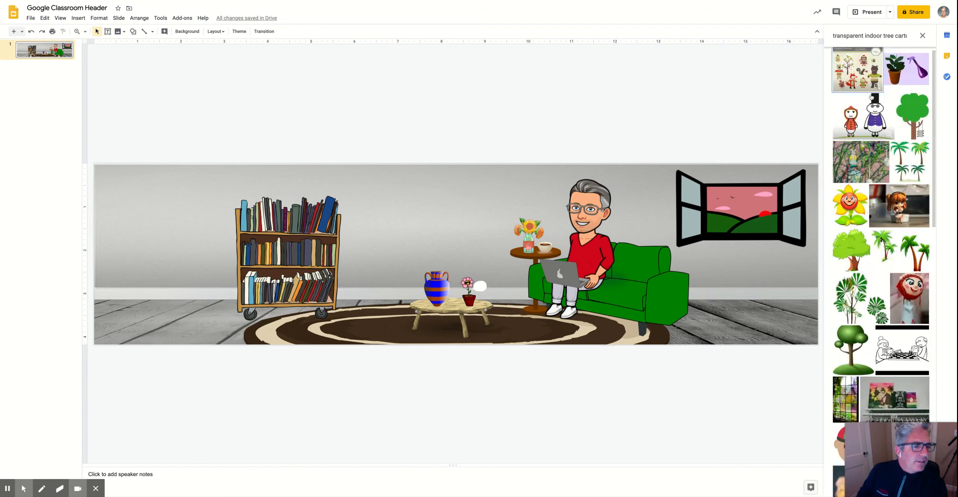
# Change the image search to "transparent indoor plant cartoon"
pyautogui.doubleClick(891, 36)
pyautogui.write('plant')
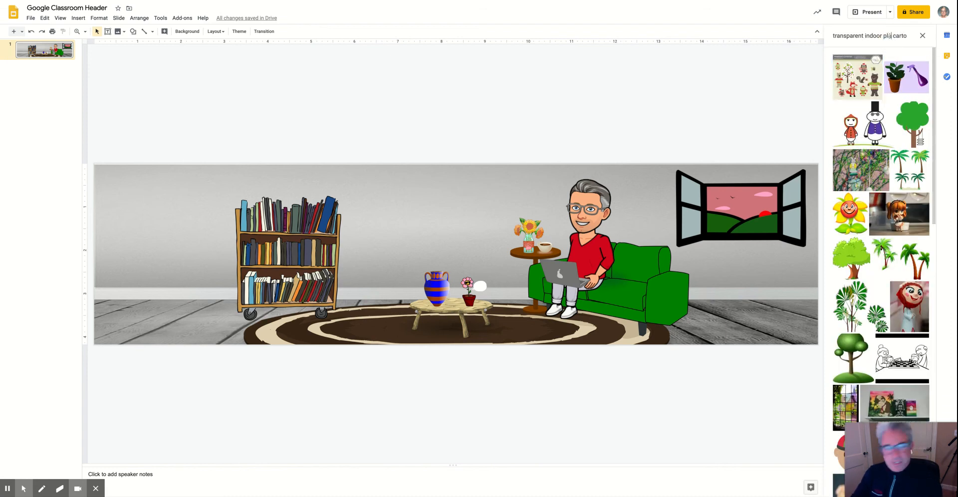
pyautogui.press('Return')
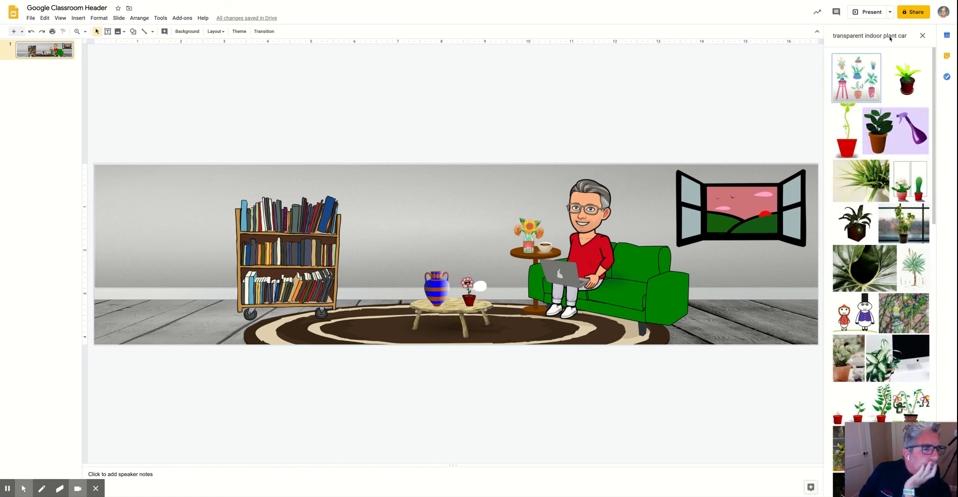
# Search the web images for "transparent indoor fern cartoon" and refine the search to "transparent indoor fern vase cartoon"
pyautogui.doubleClick(890, 36)
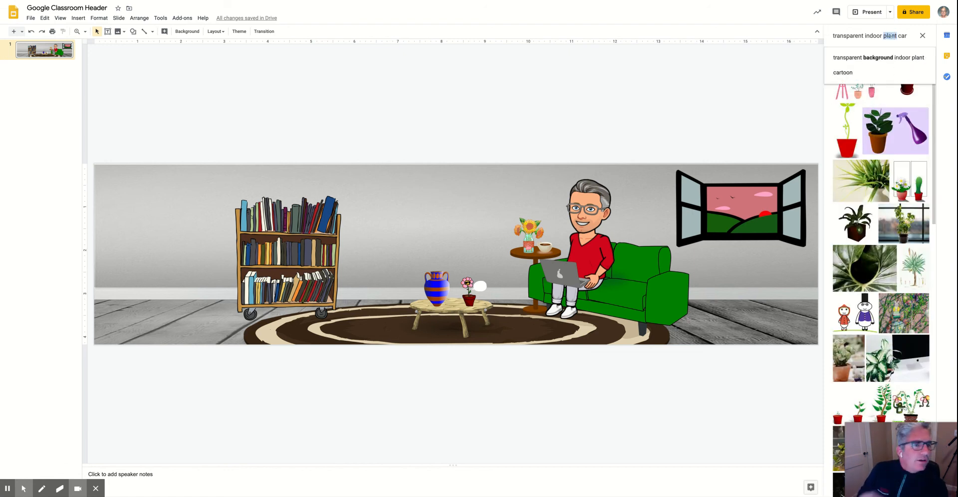
pyautogui.write('fern')
pyautogui.press('Return')
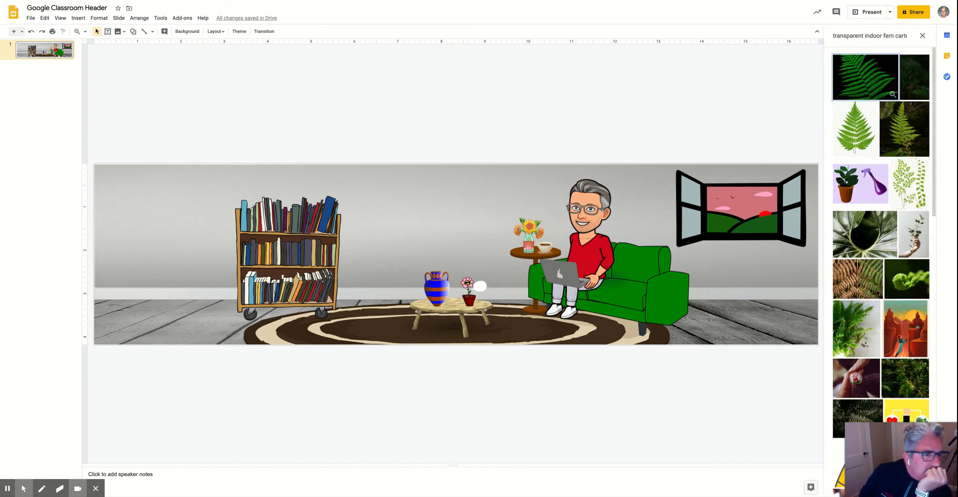
pyautogui.click(893, 36)
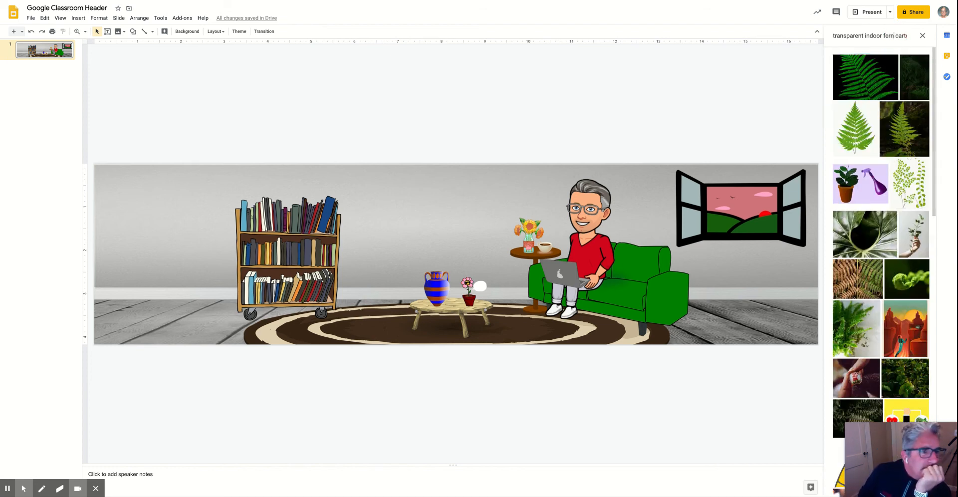
pyautogui.write('se')
pyautogui.press('Return')
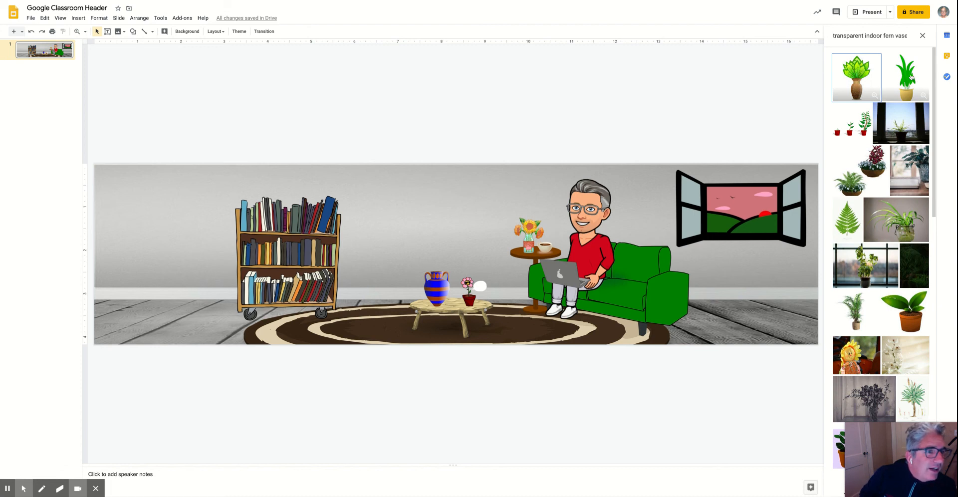
# Insert the tall green plant in the yellow pot, shrink it and raise it onto the floor in front of the window
pyautogui.moveTo(912, 81); pyautogui.dragTo(712, 262)
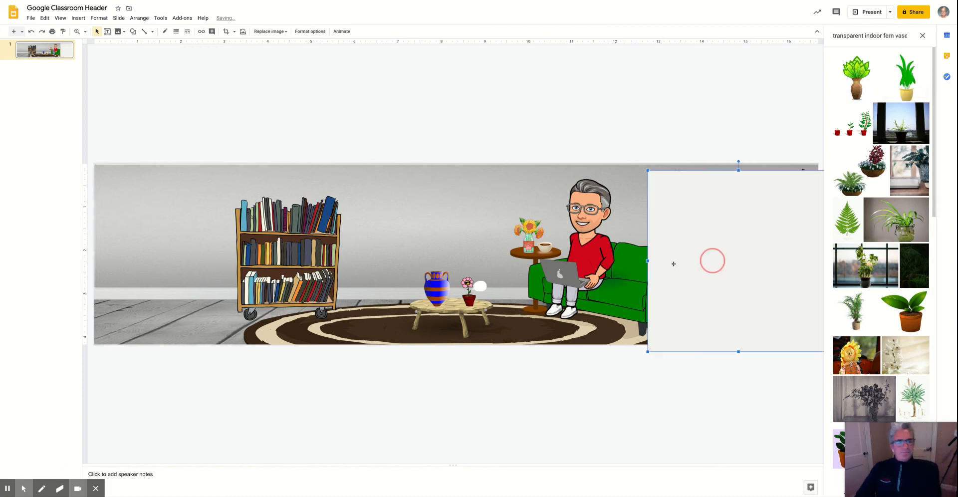
pyautogui.moveTo(647, 171); pyautogui.dragTo(689, 211)
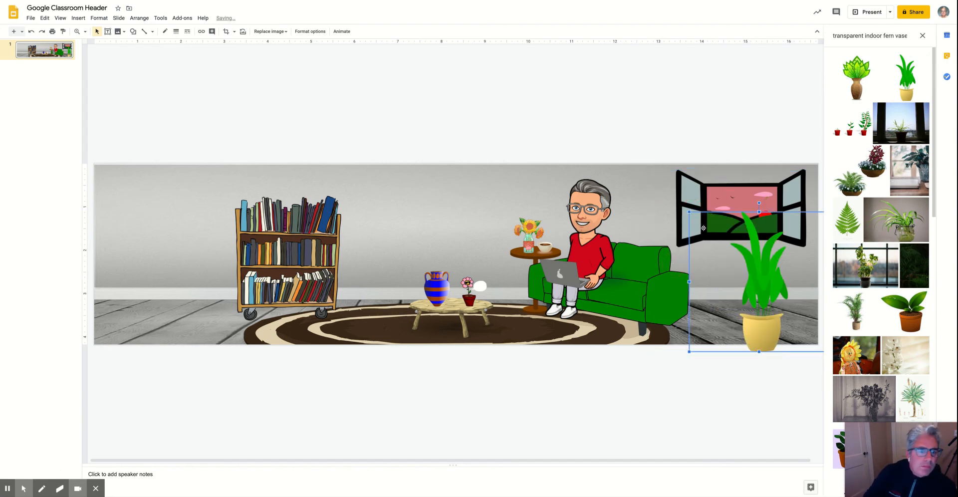
pyautogui.moveTo(771, 291); pyautogui.dragTo(785, 264)
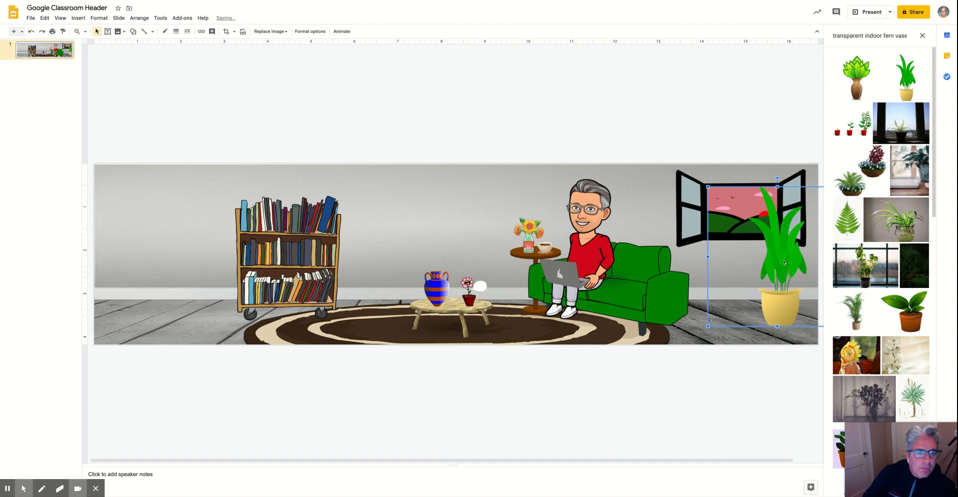
# Move the potted plant to the empty floor on the far side of the bookshelf and shrink it slightly
pyautogui.moveTo(783, 260); pyautogui.dragTo(145, 236)
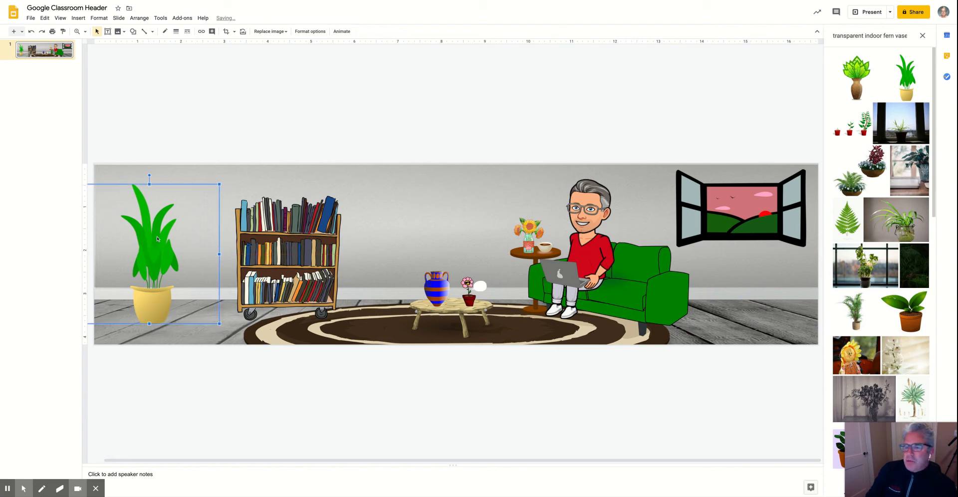
pyautogui.moveTo(155, 236); pyautogui.dragTo(160, 232)
pyautogui.press('Up')
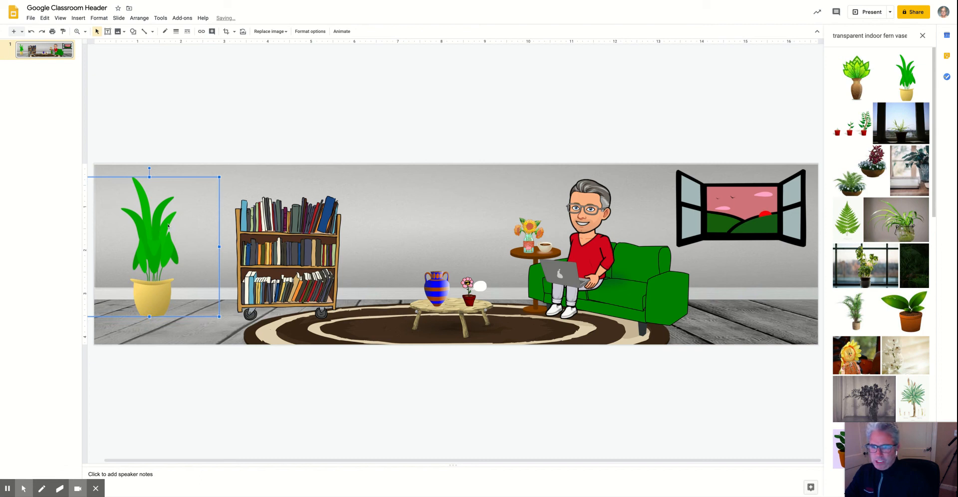
pyautogui.moveTo(219, 176); pyautogui.dragTo(208, 193)
pyautogui.click(467, 231)
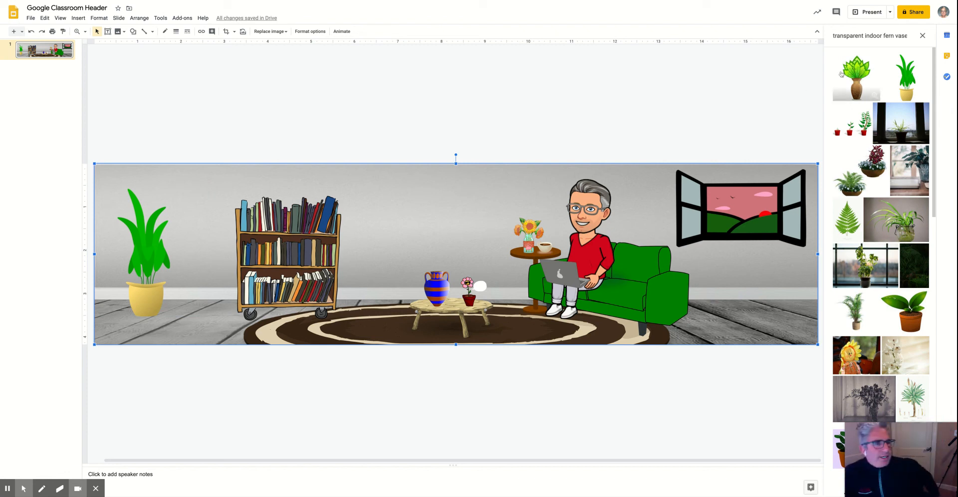
# Change the web image search to "transparent picture frame cartoon" and look through the results for a wall frame
pyautogui.moveTo(893, 34); pyautogui.dragTo(865, 35)
pyautogui.write('picture fr')
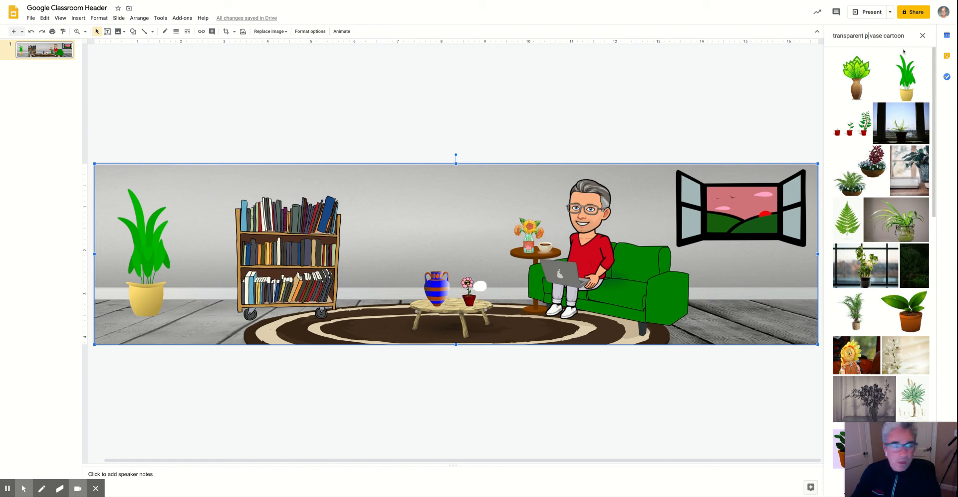
pyautogui.write('am')
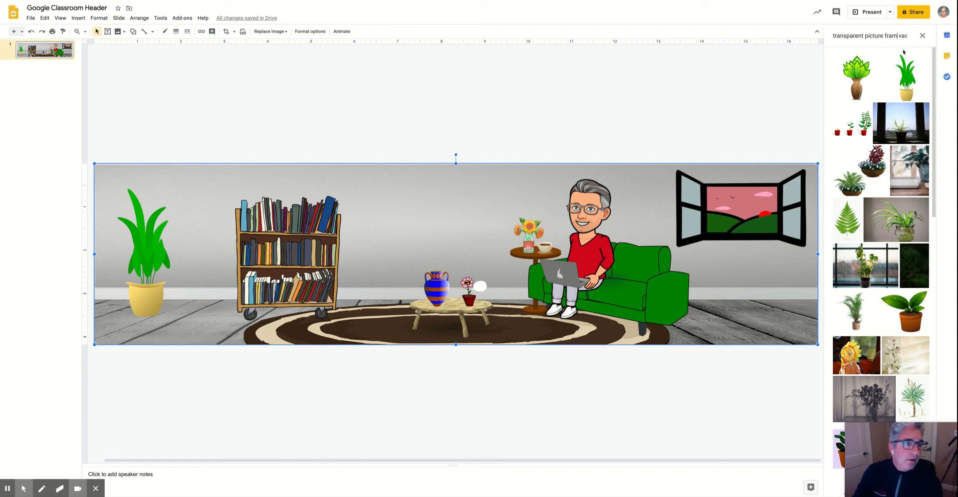
pyautogui.write('e')
pyautogui.press('Right')
pyautogui.press('Right')
pyautogui.press('Right')
pyautogui.press('Right')
pyautogui.press('Right')
pyautogui.press('Right')
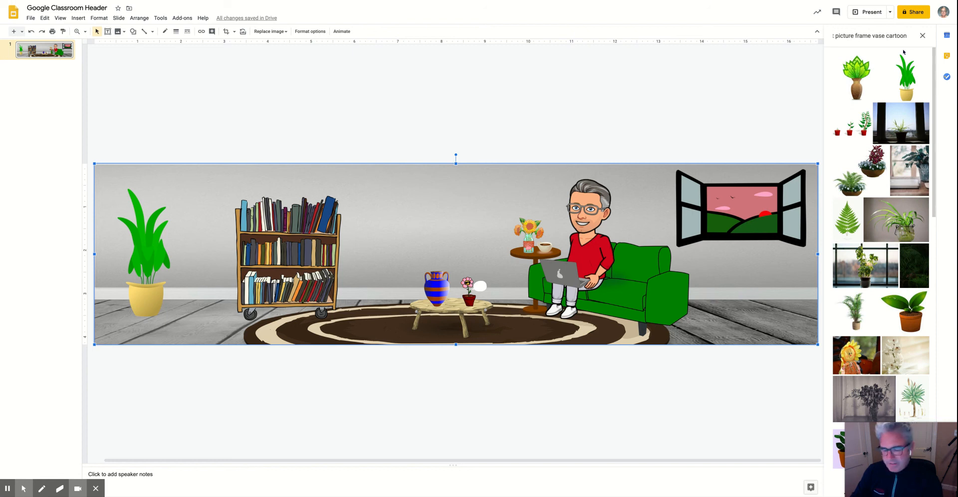
pyautogui.press('BackSpace')
pyautogui.press('BackSpace')
pyautogui.press('BackSpace')
pyautogui.press('BackSpace')
pyautogui.press('BackSpace')
pyautogui.press('Return')
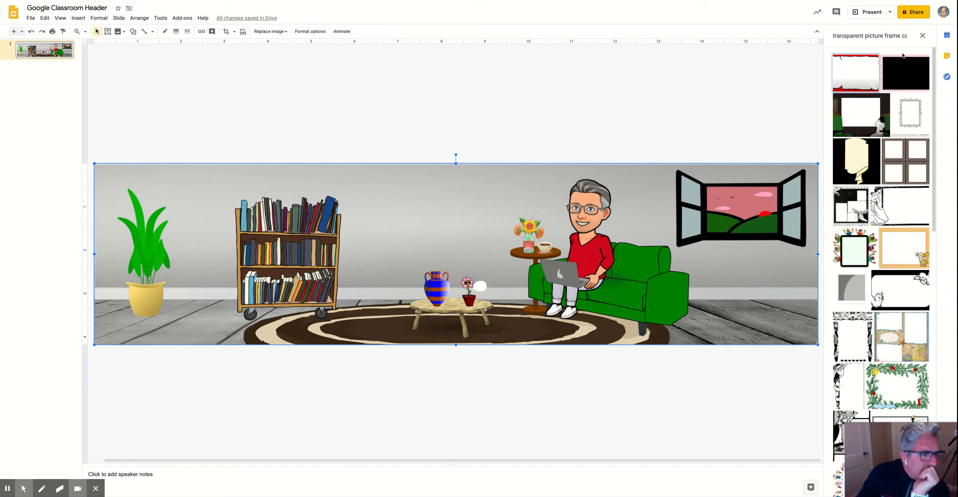
pyautogui.scroll(-4, 868, 152)
pyautogui.scroll(-10, 868, 152)
pyautogui.scroll(-6, 867, 152)
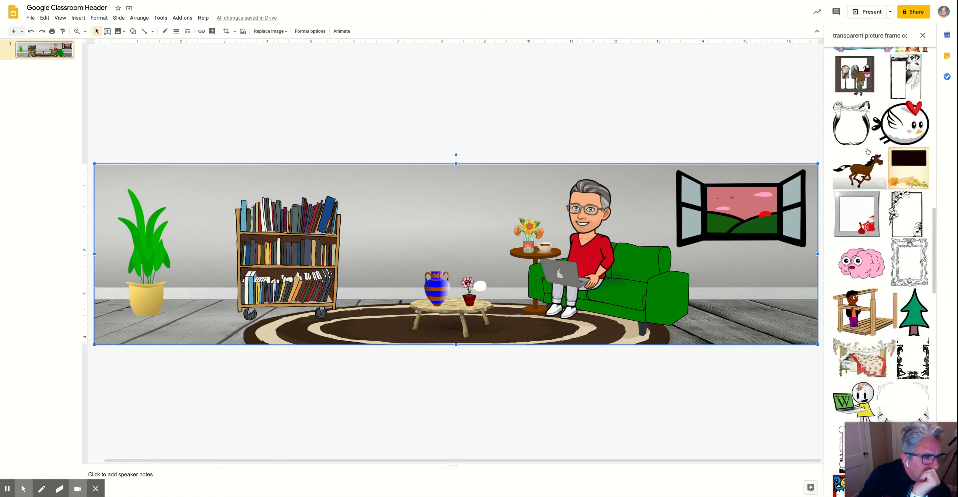
pyautogui.scroll(-10, 868, 151)
pyautogui.scroll(9, 859, 174)
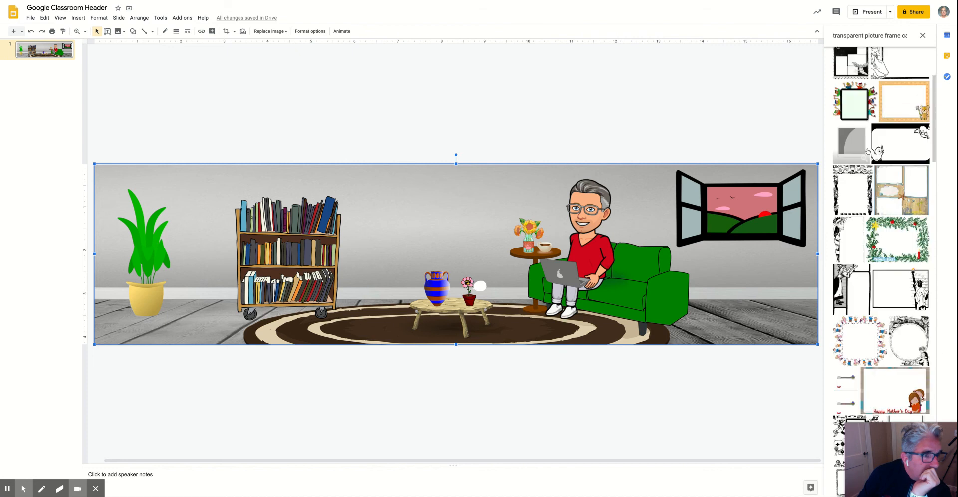
# Shorten the image search to "transparent frame cartoon" and browse the frames found
pyautogui.doubleClick(875, 36)
pyautogui.press('BackSpace')
pyautogui.press('Return')
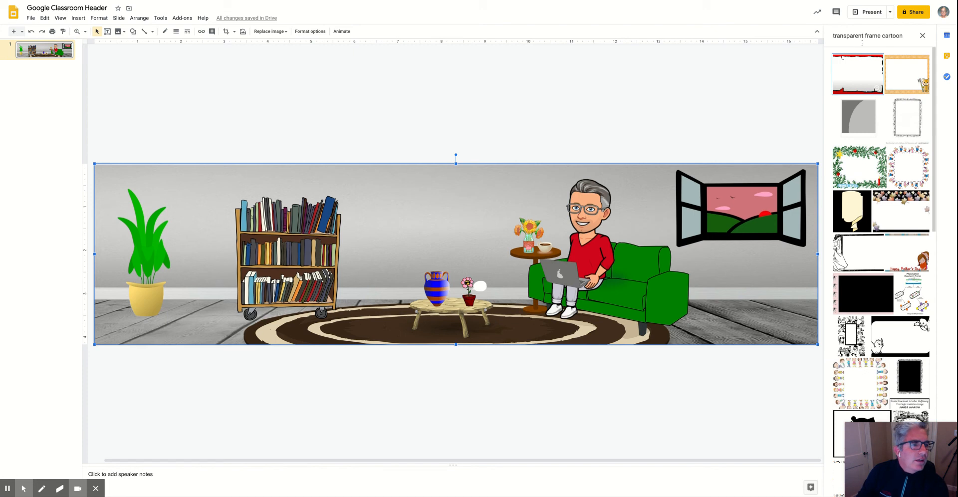
pyautogui.scroll(-10, 862, 150)
pyautogui.scroll(10, 862, 150)
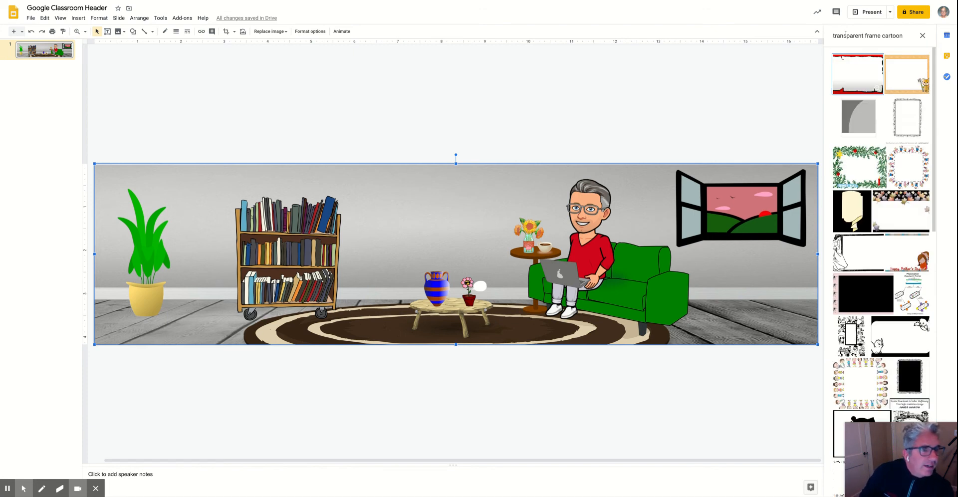
# Change the image search to "transparent picture frame" and browse the results for a suitable frame
pyautogui.click(846, 36)
pyautogui.doubleClick(892, 36)
pyautogui.press('BackSpace')
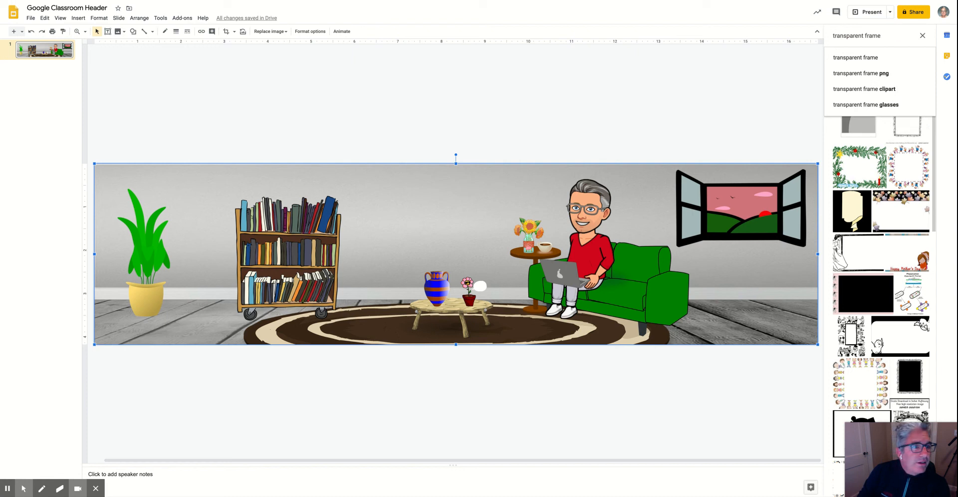
pyautogui.press('BackSpace')
pyautogui.press('BackSpace')
pyautogui.press('BackSpace')
pyautogui.press('BackSpace')
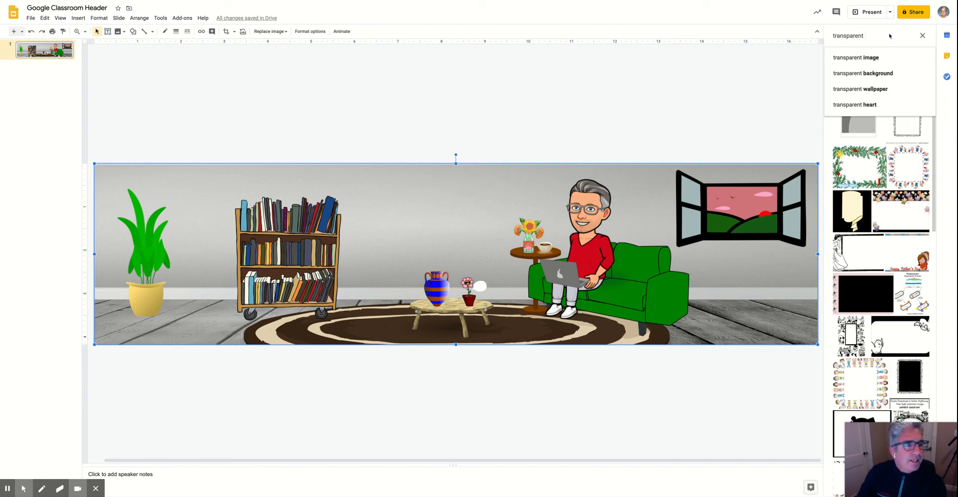
pyautogui.write('picture frame')
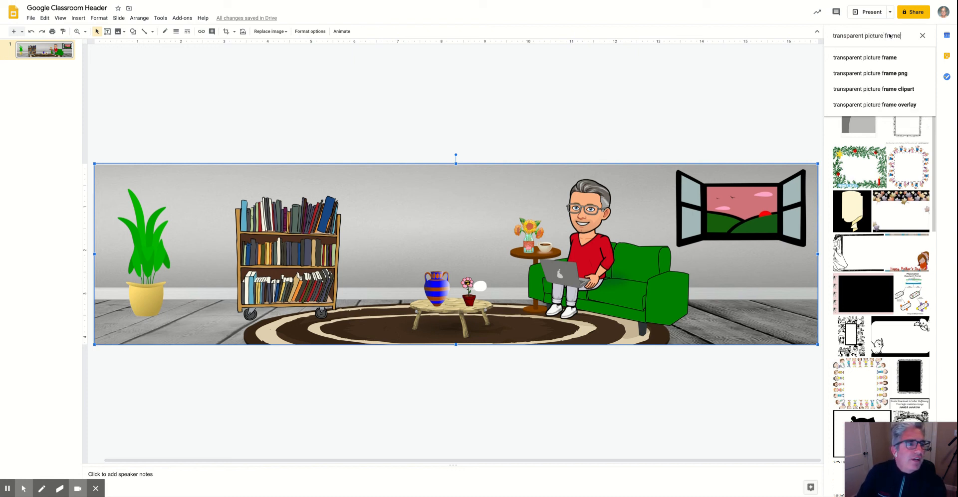
pyautogui.press('Return')
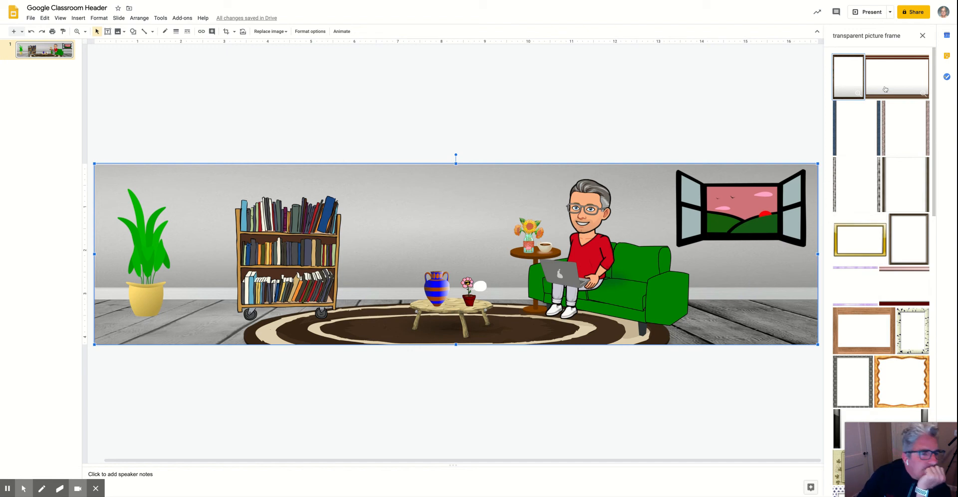
pyautogui.scroll(-5, 870, 135)
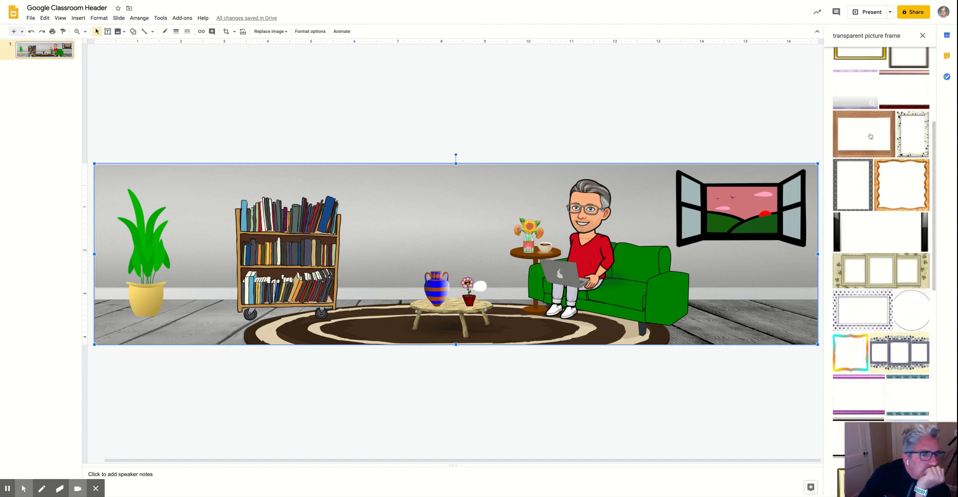
# Insert the ornate gold picture frame from the image results and shrink it to fit on the back wall
pyautogui.scroll(-4, 871, 135)
pyautogui.scroll(-6, 870, 135)
pyautogui.scroll(-1, 870, 135)
pyautogui.scroll(-2, 870, 136)
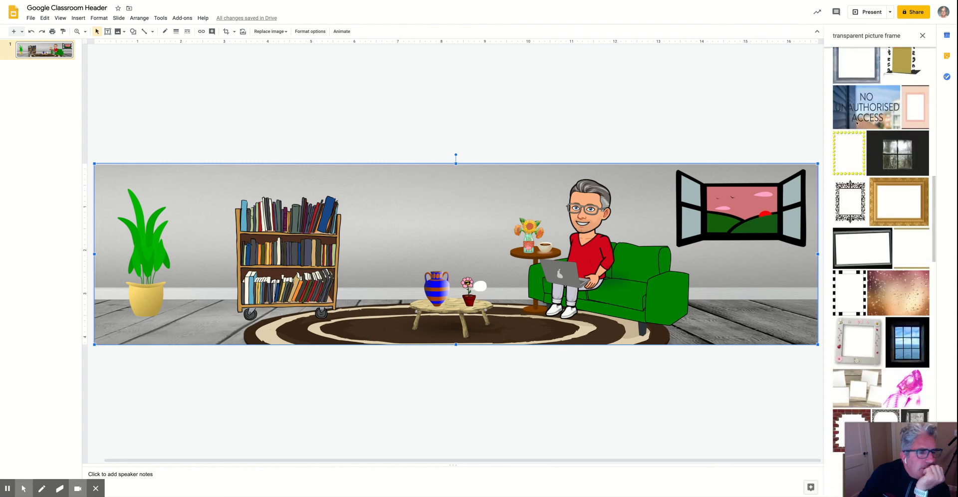
pyautogui.click(877, 183)
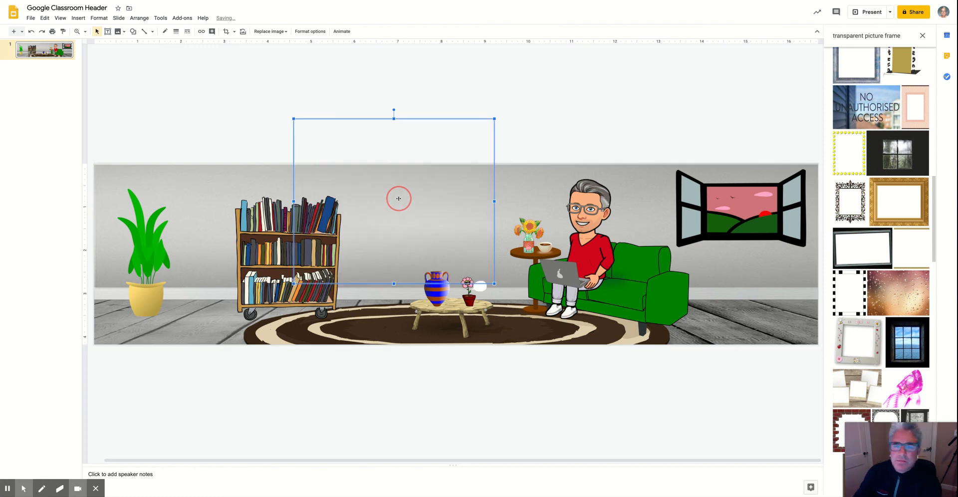
pyautogui.moveTo(295, 120); pyautogui.dragTo(420, 186)
pyautogui.moveTo(499, 277); pyautogui.dragTo(469, 255)
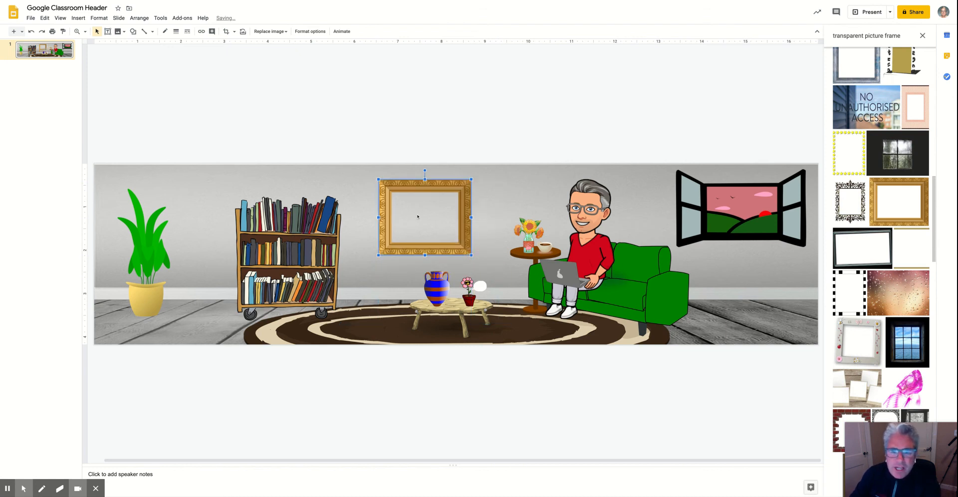
# Place the gold frame on the wall between the bookshelf and the side table and stretch it wider
pyautogui.moveTo(395, 186); pyautogui.dragTo(377, 182)
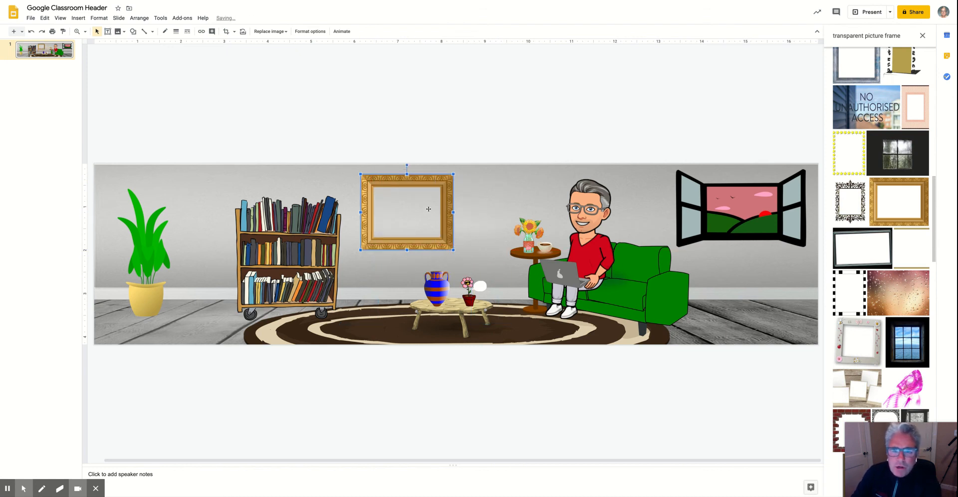
pyautogui.moveTo(452, 212); pyautogui.dragTo(480, 212)
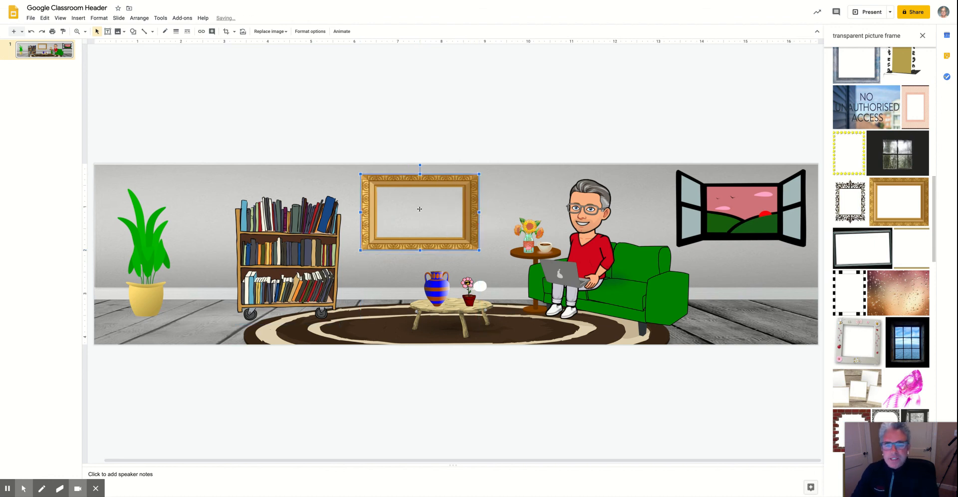
pyautogui.press('Right')
pyautogui.press('Right')
pyautogui.press('Up')
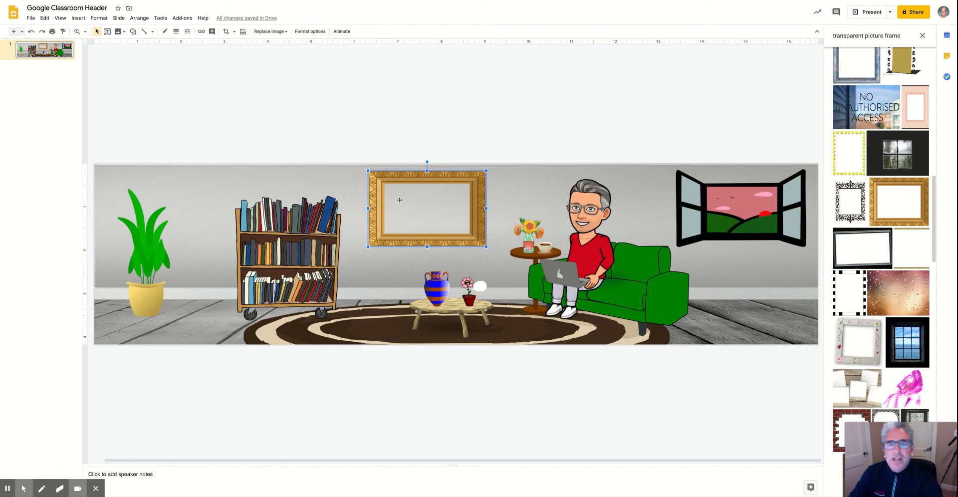
pyautogui.click(320, 144)
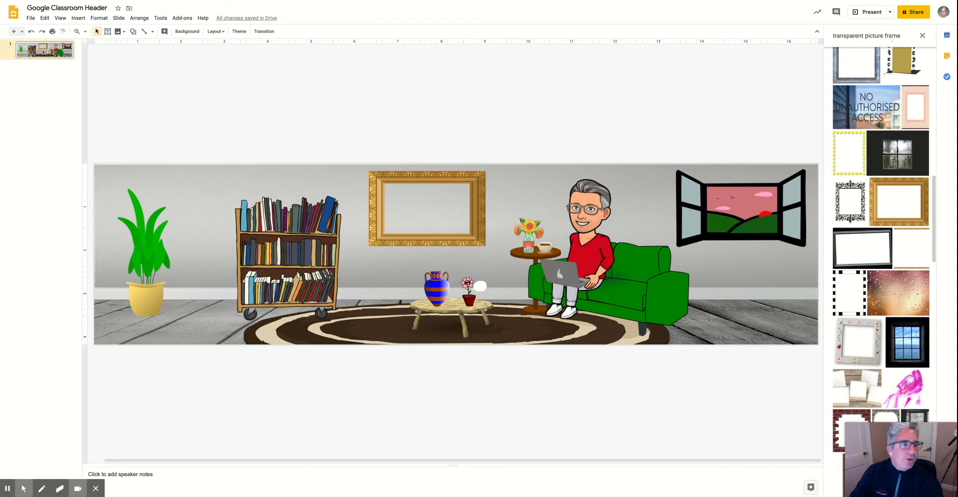
# Change the web image search to "transparent black dog cartoon"
pyautogui.moveTo(901, 36); pyautogui.dragTo(868, 37)
pyautogui.press('BackSpace')
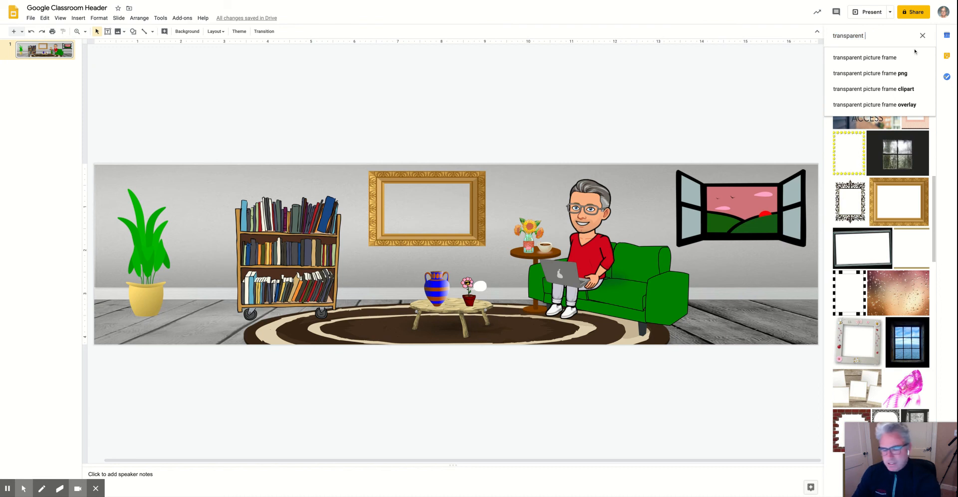
pyautogui.write('black dog')
pyautogui.press('Return')
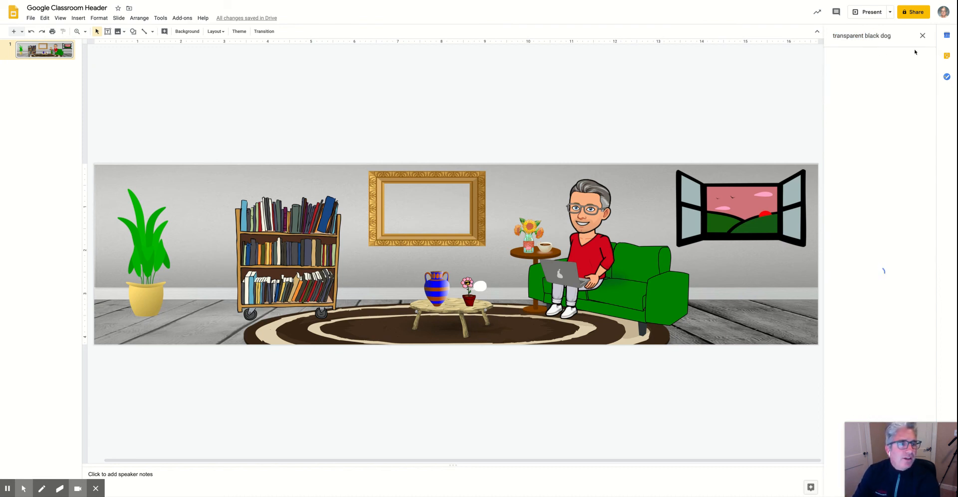
pyautogui.click(893, 38)
pyautogui.write('cartoon')
pyautogui.press('Return')
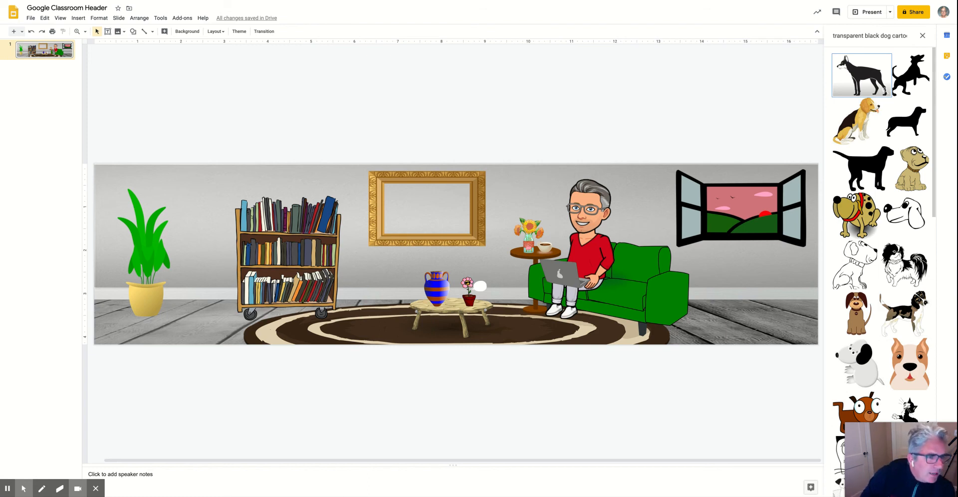
# Look through the cartoon dog results for a dog that suits the room
pyautogui.scroll(-5, 859, 132)
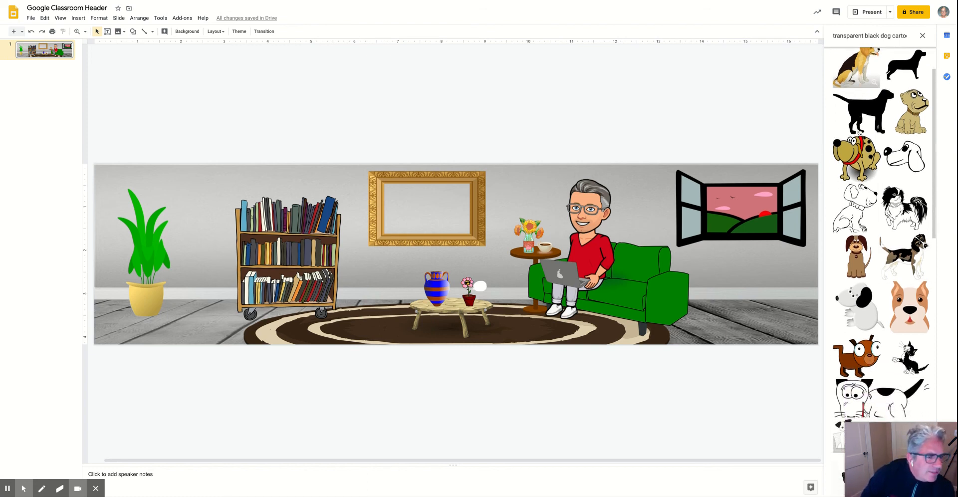
pyautogui.scroll(-5, 859, 131)
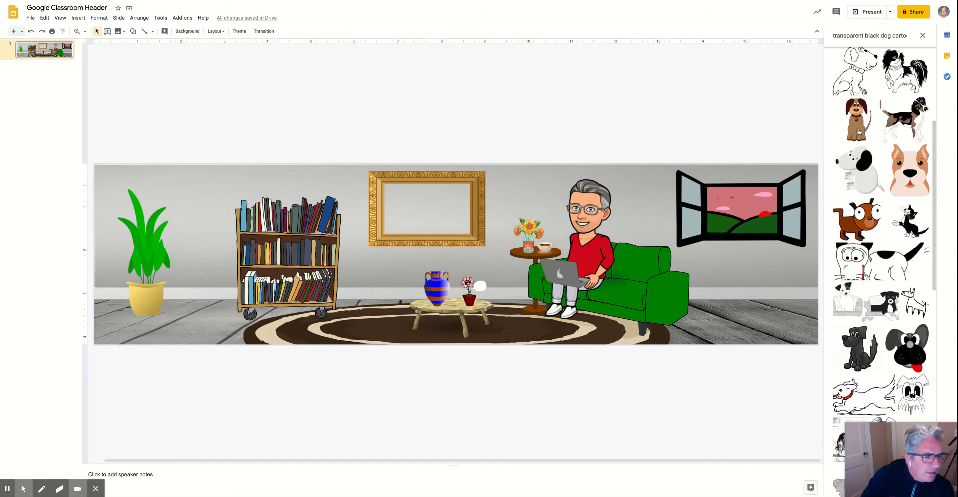
pyautogui.scroll(-10, 860, 131)
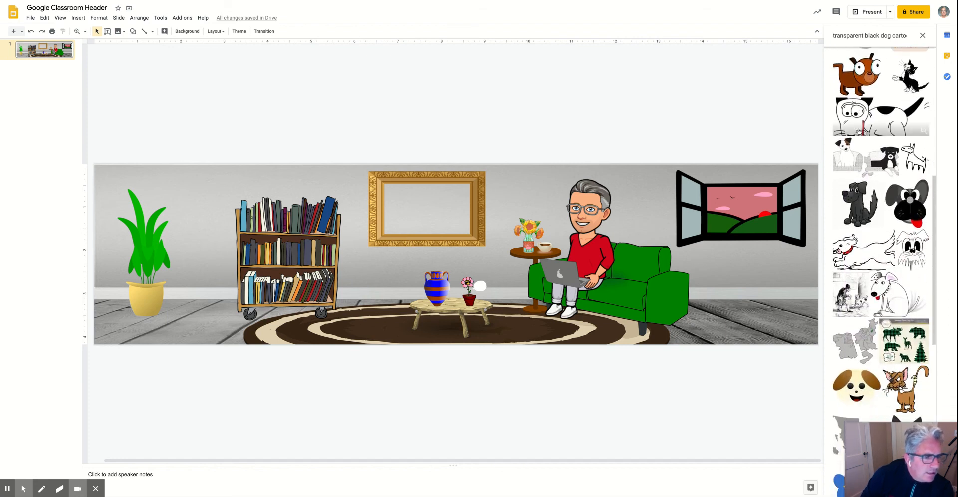
pyautogui.scroll(-8, 860, 131)
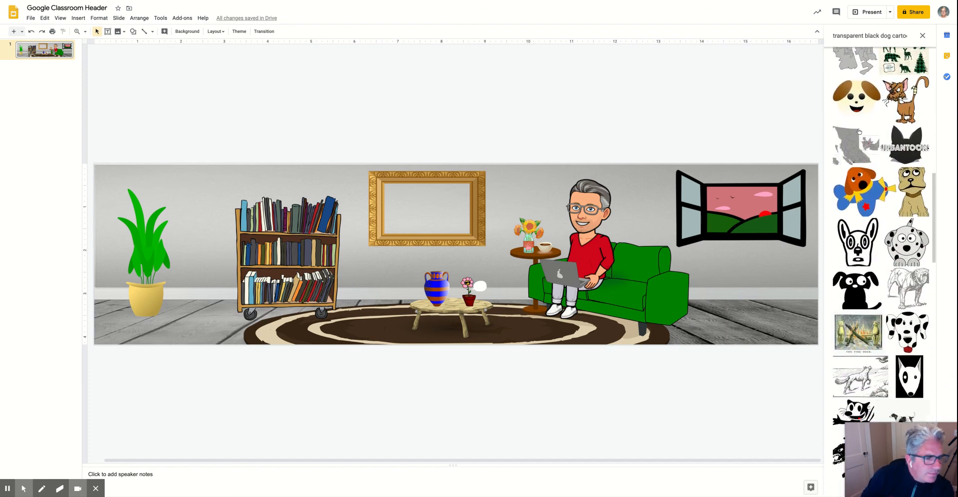
pyautogui.scroll(-8, 859, 131)
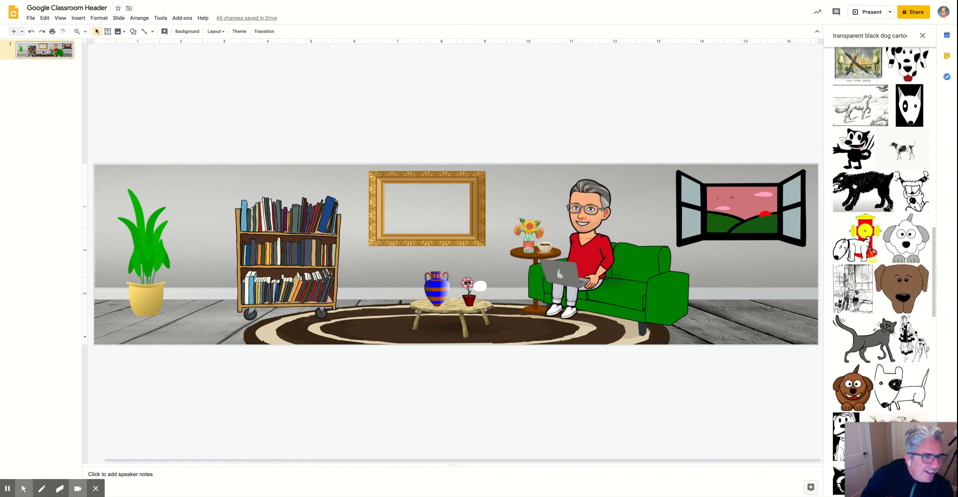
pyautogui.scroll(-7, 859, 149)
pyautogui.scroll(13, 855, 185)
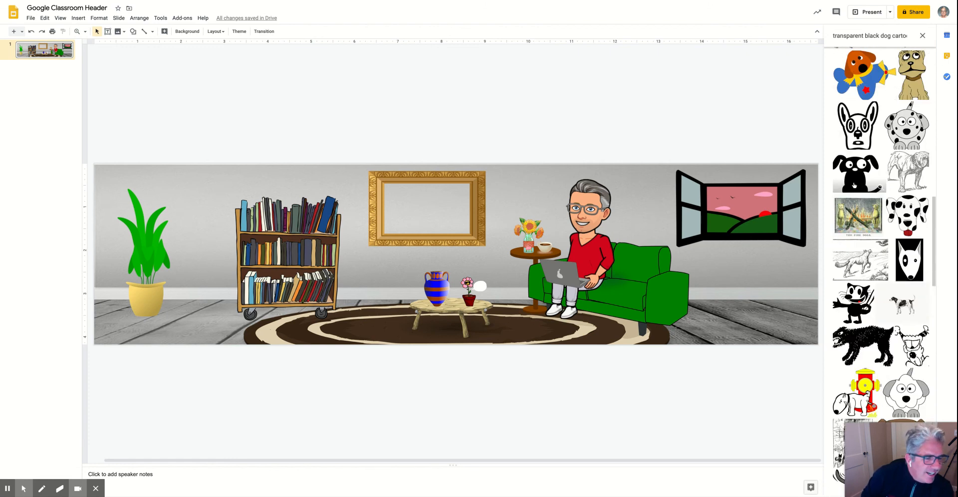
pyautogui.scroll(20, 854, 186)
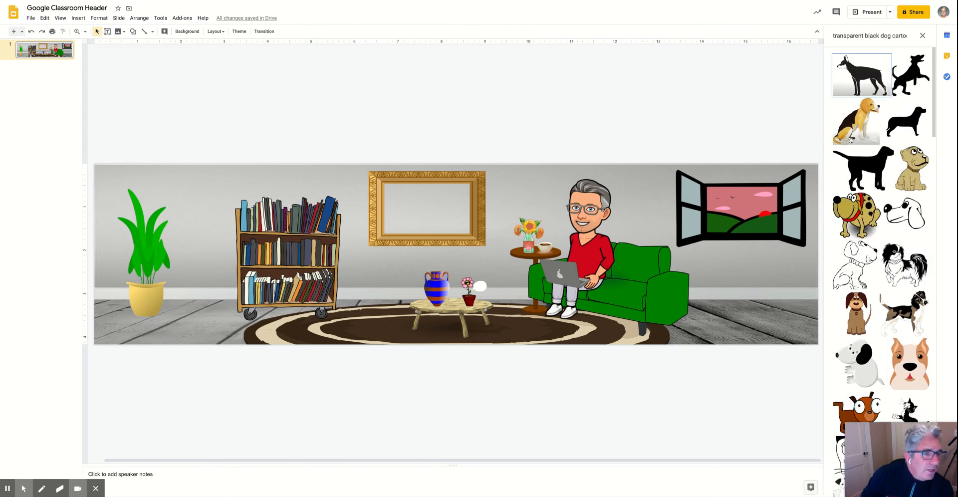
pyautogui.scroll(-5, 858, 135)
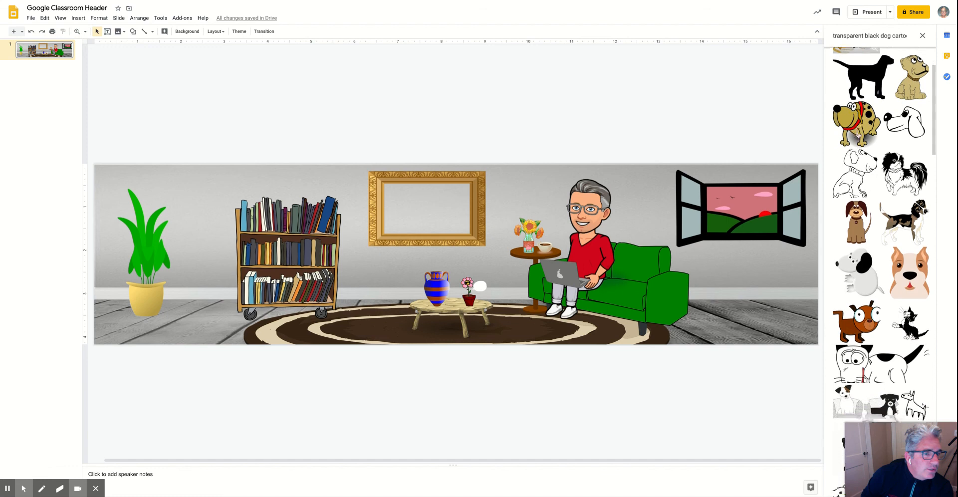
# Insert the brown sitting cartoon dog, shrink it and place it on the floor beside the green sofa
pyautogui.click(857, 191)
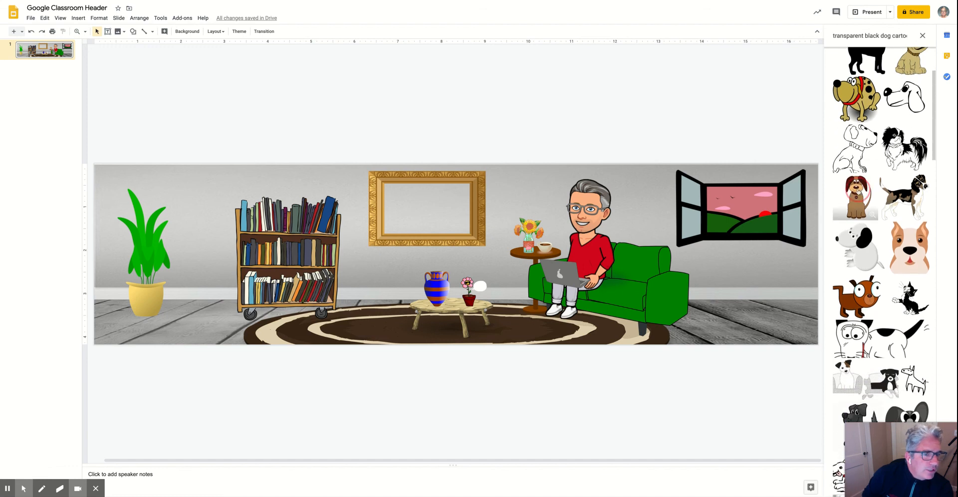
pyautogui.moveTo(858, 192); pyautogui.dragTo(721, 247)
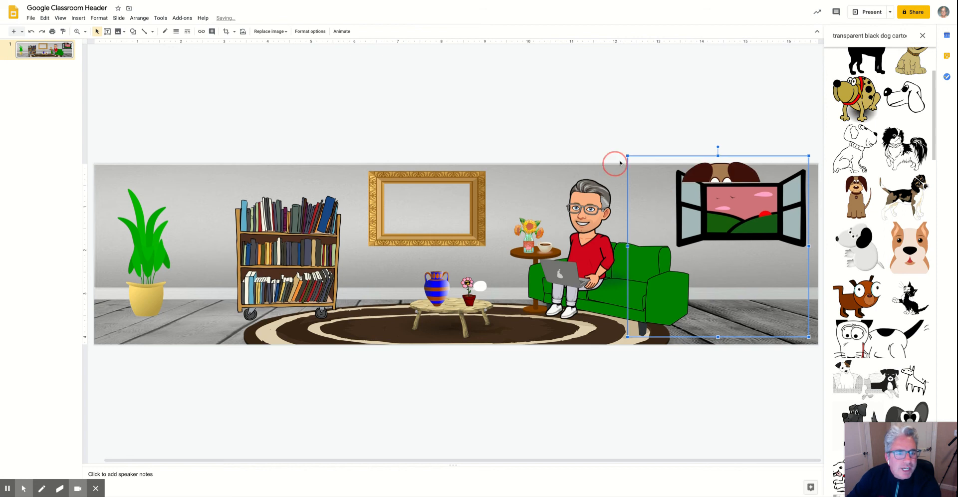
pyautogui.moveTo(628, 156); pyautogui.dragTo(730, 258)
pyautogui.moveTo(776, 285); pyautogui.dragTo(708, 284)
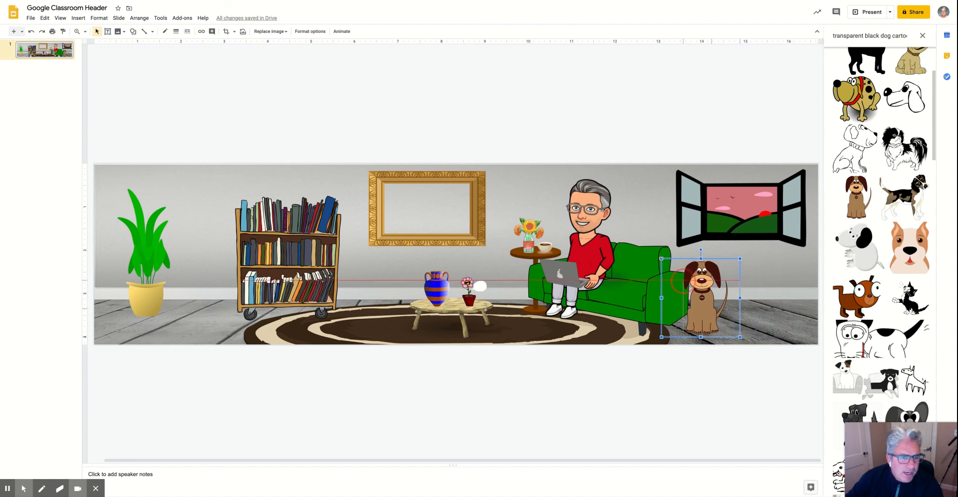
# Shrink the dog further and seat it on the green sofa right beside the Bitmoji
pyautogui.moveTo(662, 258); pyautogui.dragTo(687, 284)
pyautogui.moveTo(691, 334); pyautogui.dragTo(688, 287)
pyautogui.press('Left')
pyautogui.press('Left')
pyautogui.press('Left')
pyautogui.press('Left')
pyautogui.press('Left')
pyautogui.press('Left')
pyautogui.press('Left')
pyautogui.press('Left')
pyautogui.press('Left')
pyautogui.press('Left')
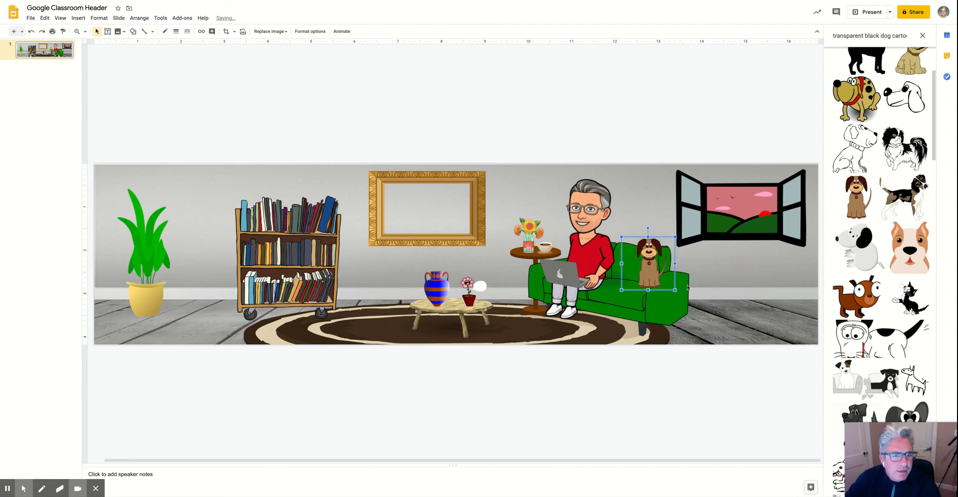
pyautogui.press('Left')
pyautogui.click(742, 279)
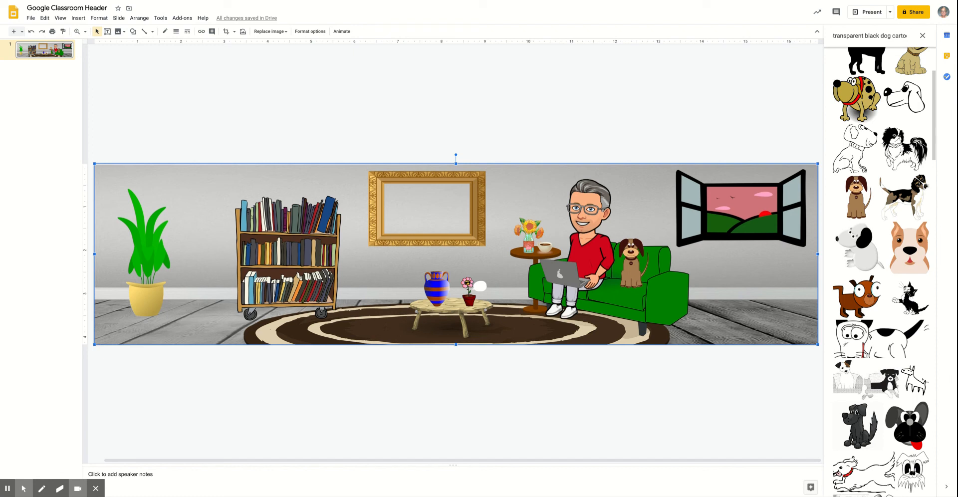
# Paste the copied group photo onto the slide and align it with the upper inner corner of the gold frame
pyautogui.hotkey('ctrl', 'v')
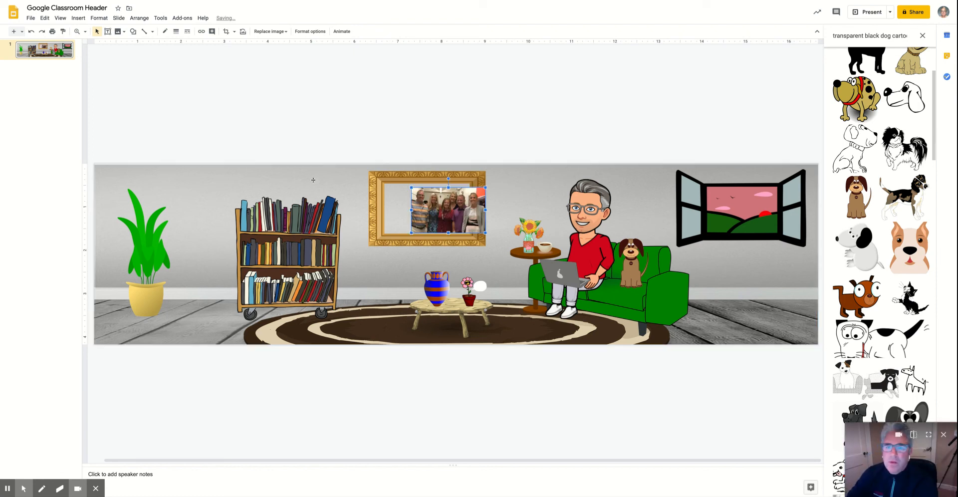
pyautogui.moveTo(438, 209); pyautogui.dragTo(416, 208)
pyautogui.press('Left')
pyautogui.press('Left')
pyautogui.press('Up')
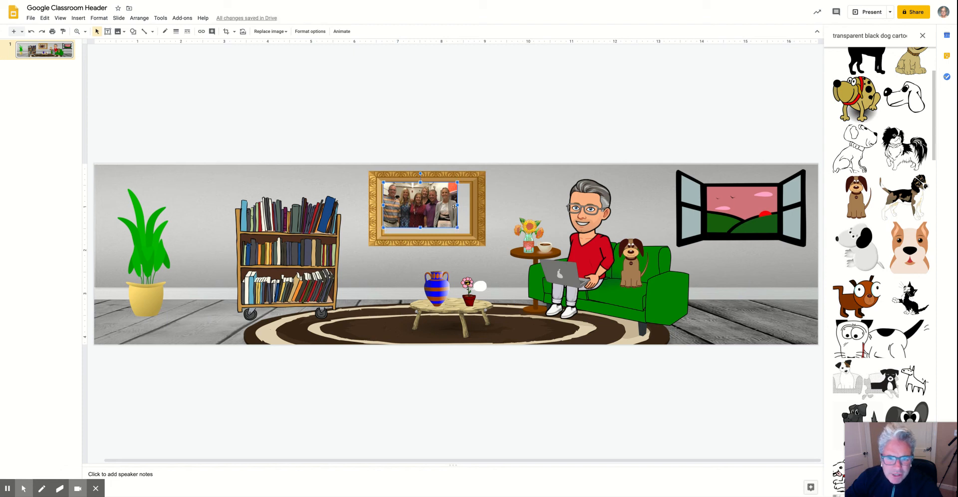
# Enlarge the group photo to fill the gold frame's opening and narrow the frame slightly to fit it
pyautogui.moveTo(457, 228); pyautogui.dragTo(482, 209)
pyautogui.click(473, 222)
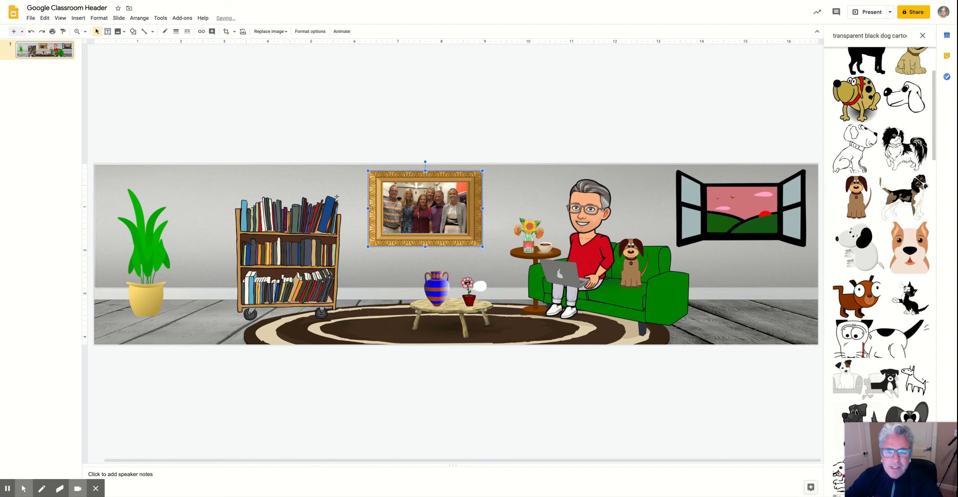
pyautogui.click(369, 150)
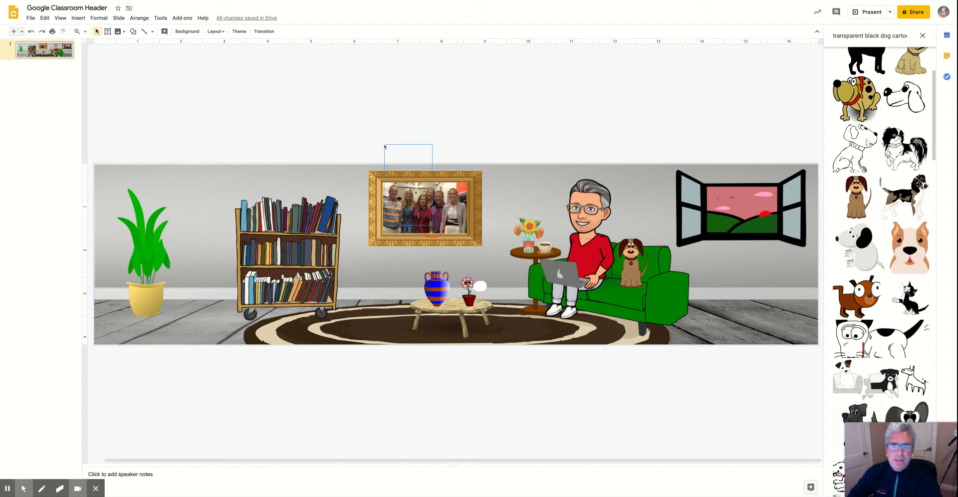
pyautogui.click(427, 168)
pyautogui.moveTo(399, 136); pyautogui.dragTo(453, 256)
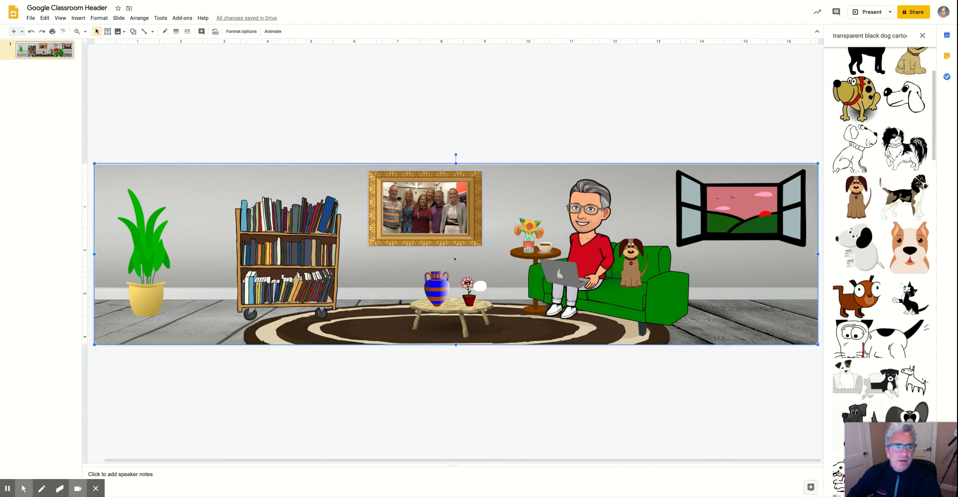
pyautogui.click(442, 138)
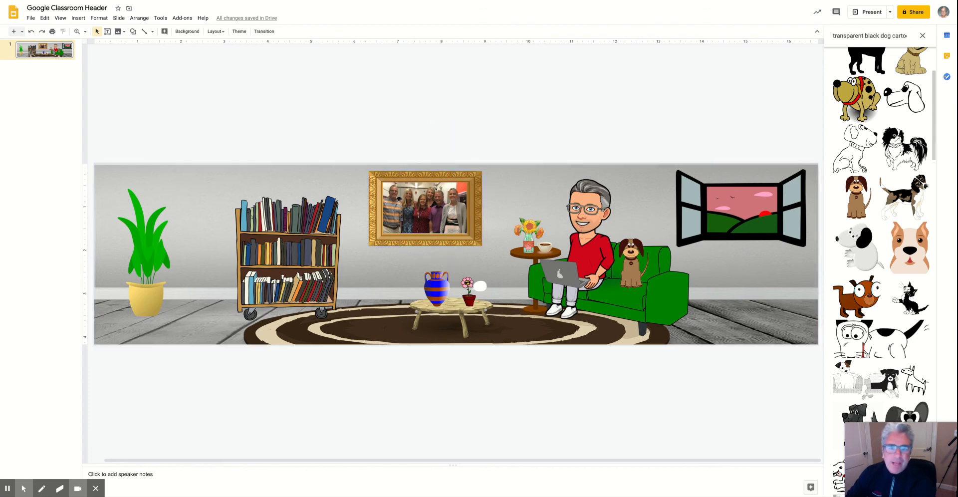
# Shift the gold frame and its group photo slightly along the wall toward the side table
pyautogui.click(475, 195)
pyautogui.moveTo(475, 195); pyautogui.dragTo(486, 195)
pyautogui.click(424, 202)
pyautogui.press('Right')
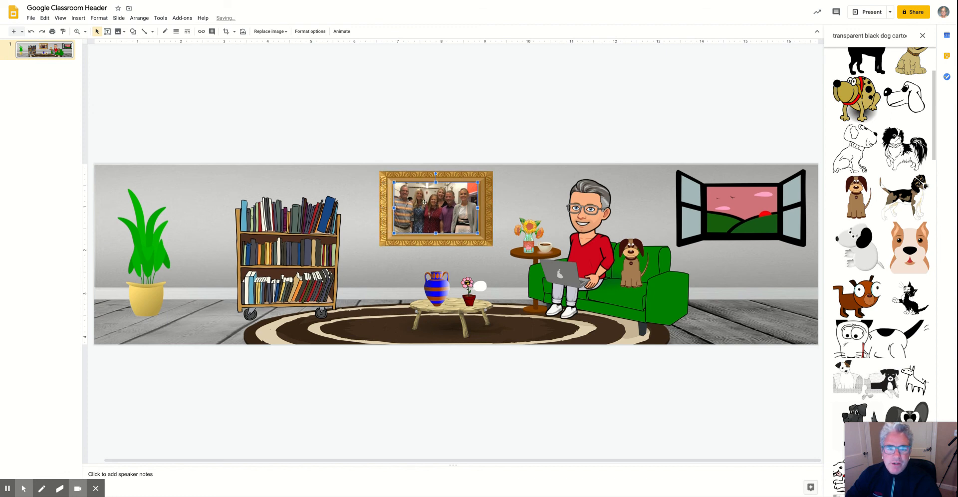
pyautogui.click(390, 150)
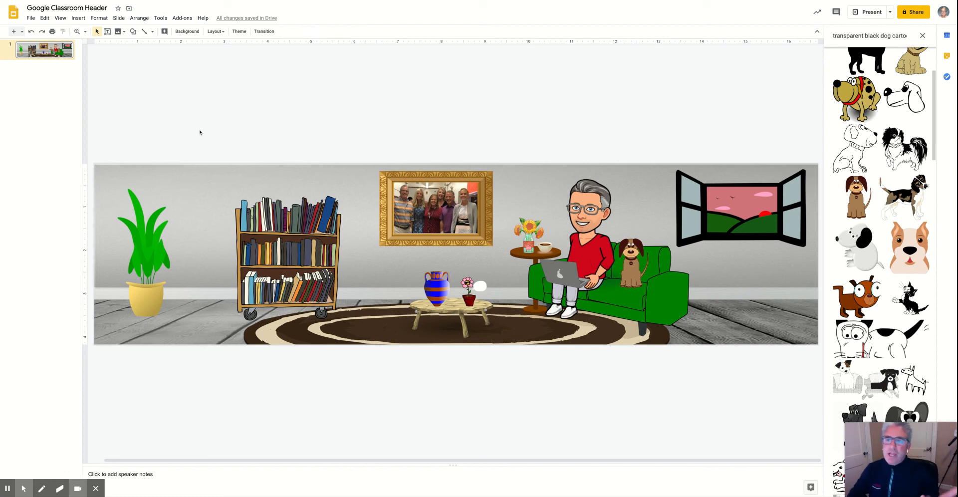
# View the file formats offered for downloading the current slide
pyautogui.click(31, 19)
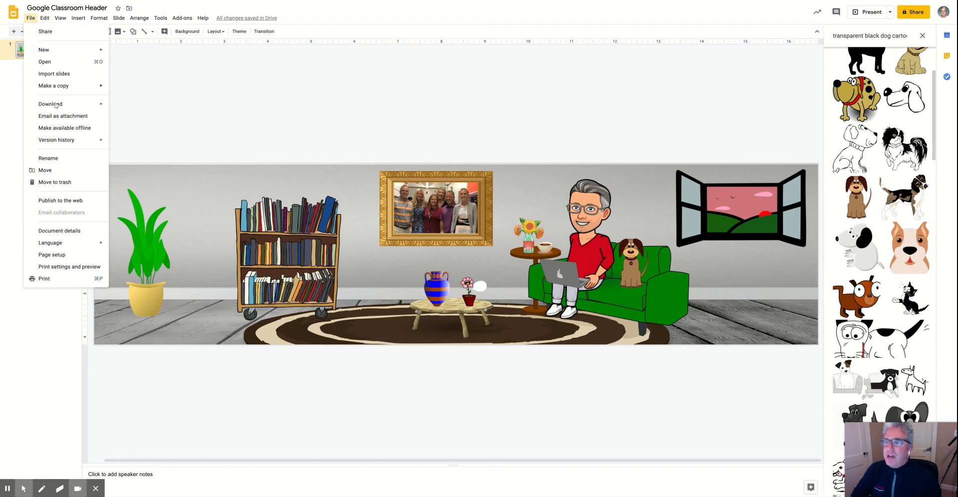
pyautogui.moveTo(56, 104)
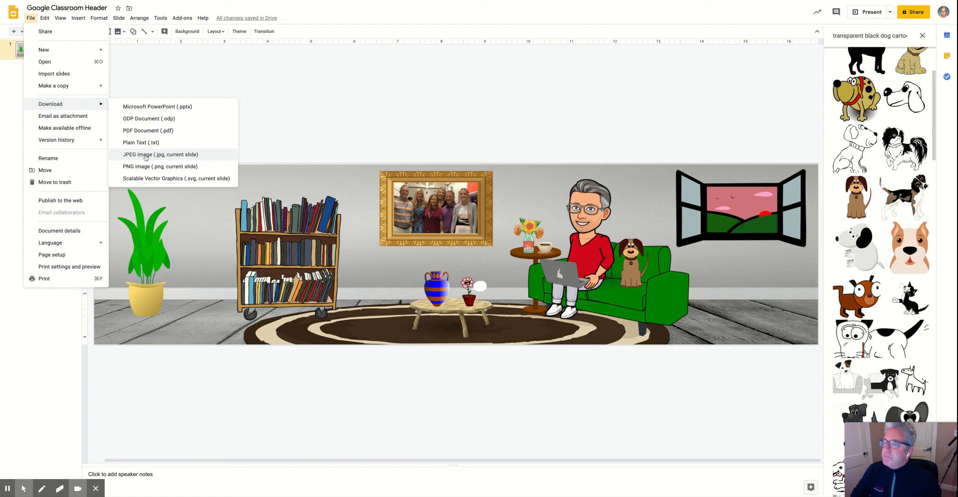
pyautogui.click(259, 144)
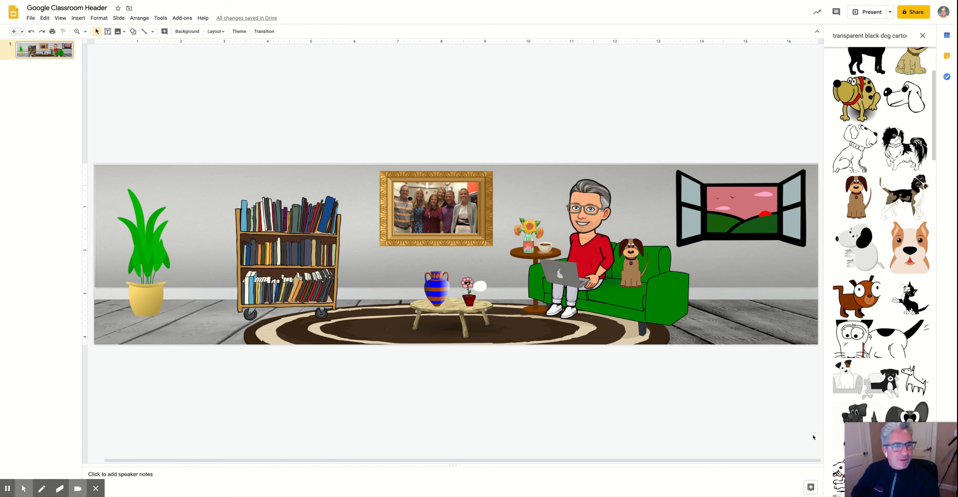
# Paste the copied picture of the finished room onto the slide and delete it again
pyautogui.hotkey('ctrl', 'v')
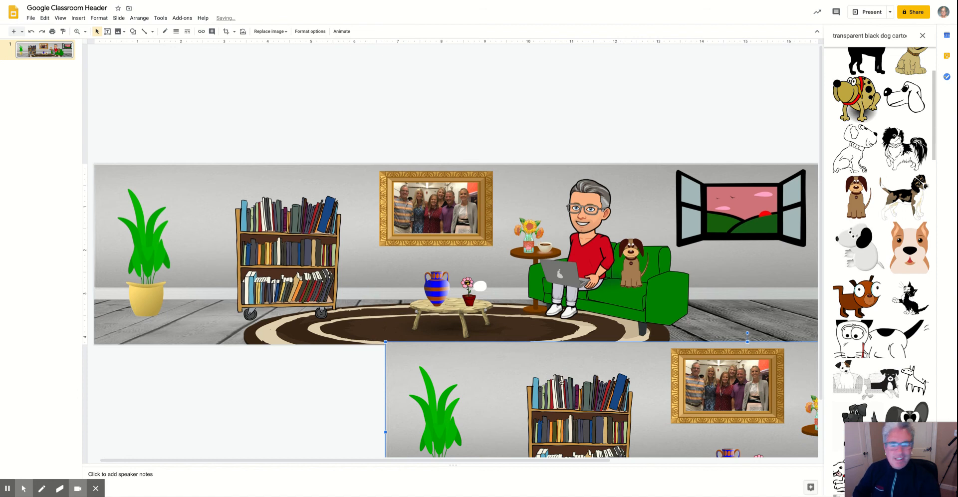
pyautogui.press('Delete')
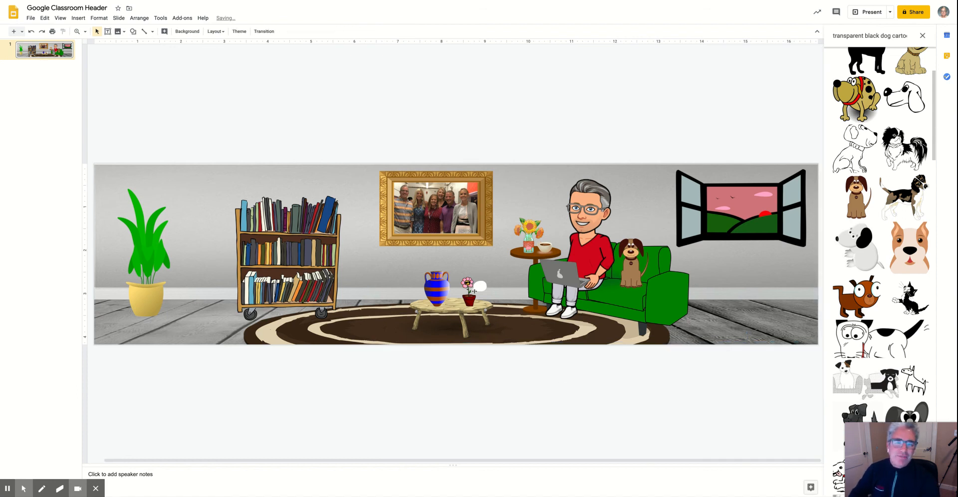